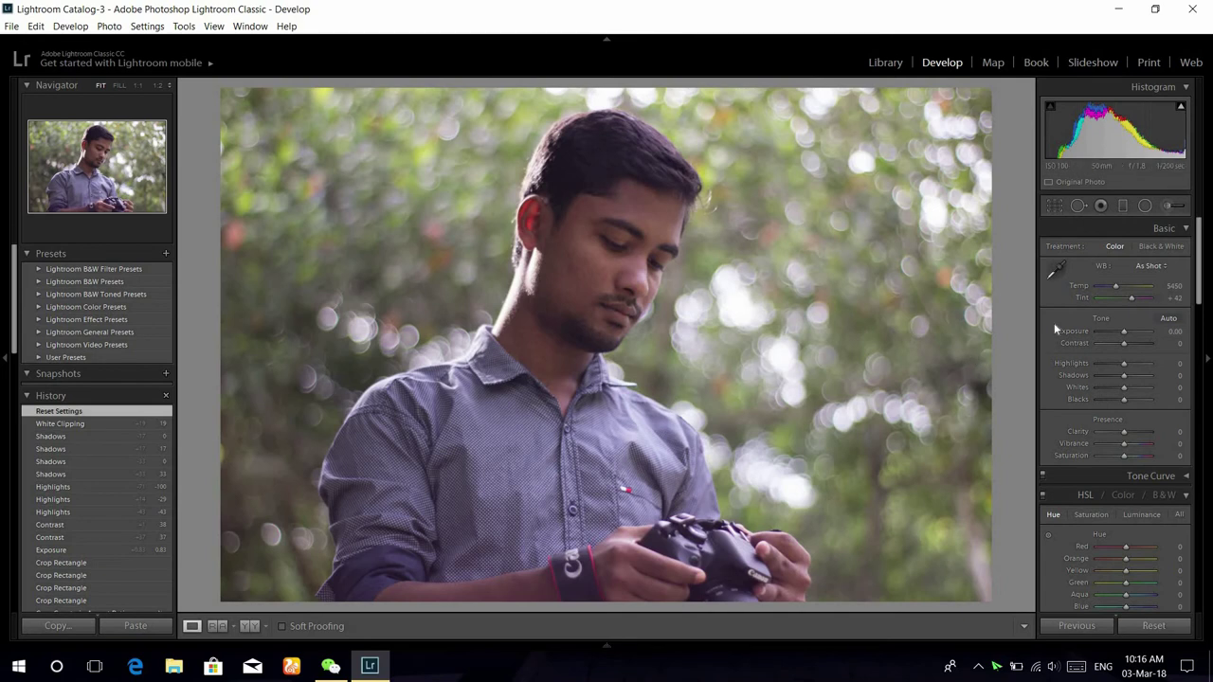
Step: Set Exposure to +0.83 and Contrast to +38 in the Basic panel
{"action": "mouse_move", "coordinate": [1124, 331]}
{"action": "left_mouse_down"}
{"action": "mouse_move", "coordinate": [1142, 332]}
{"action": "mouse_move", "coordinate": [1124, 332]}
{"action": "left_mouse_up"}
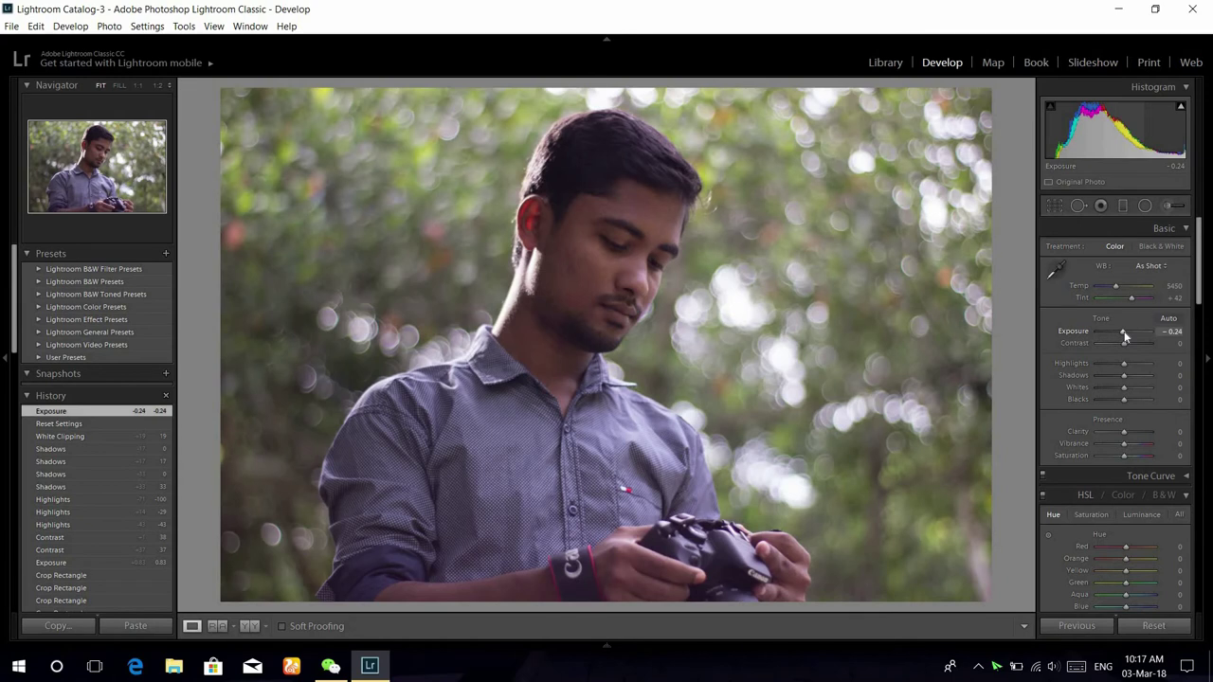
{"action": "double_click", "coordinate": [1124, 334]}
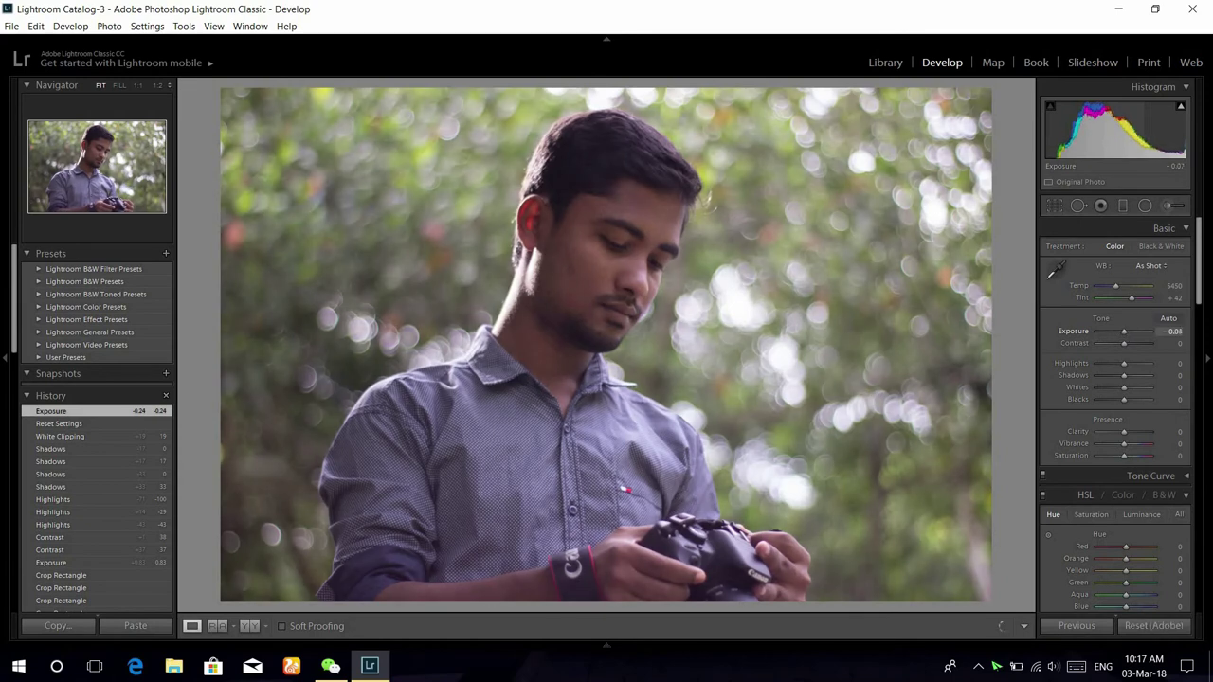
{"action": "left_click_drag", "start_coordinate": [1124, 332], "coordinate": [1130, 336]}
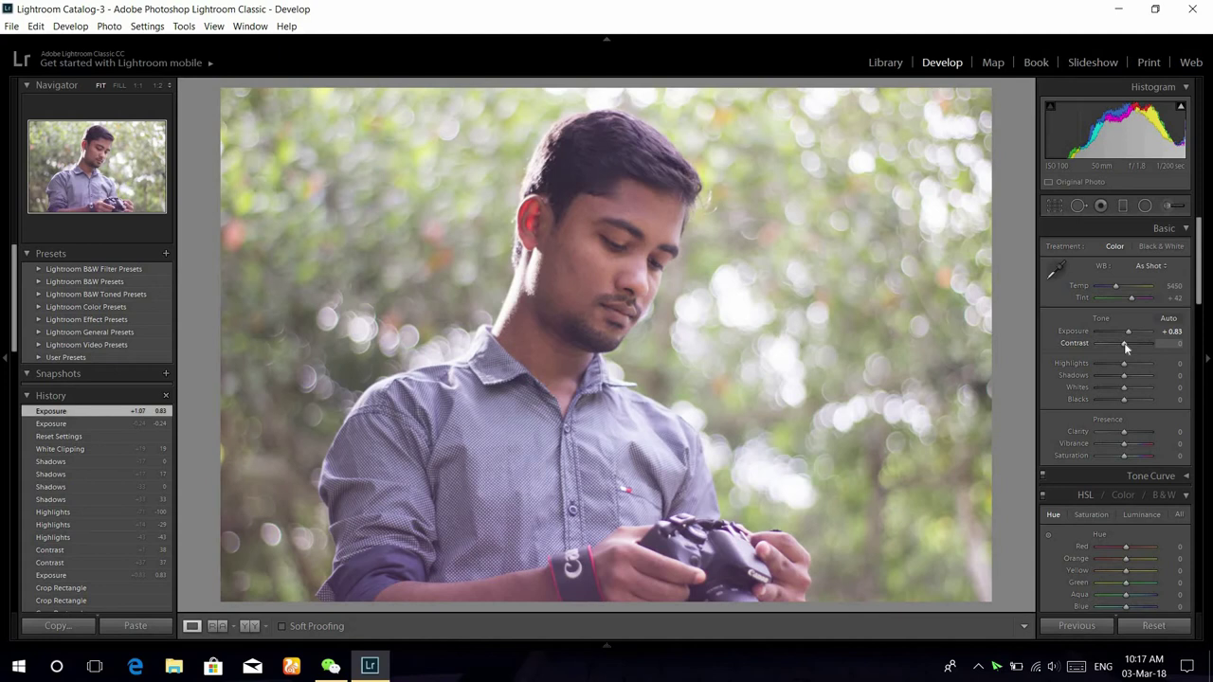
{"action": "left_click_drag", "start_coordinate": [1124, 343], "coordinate": [1135, 343]}
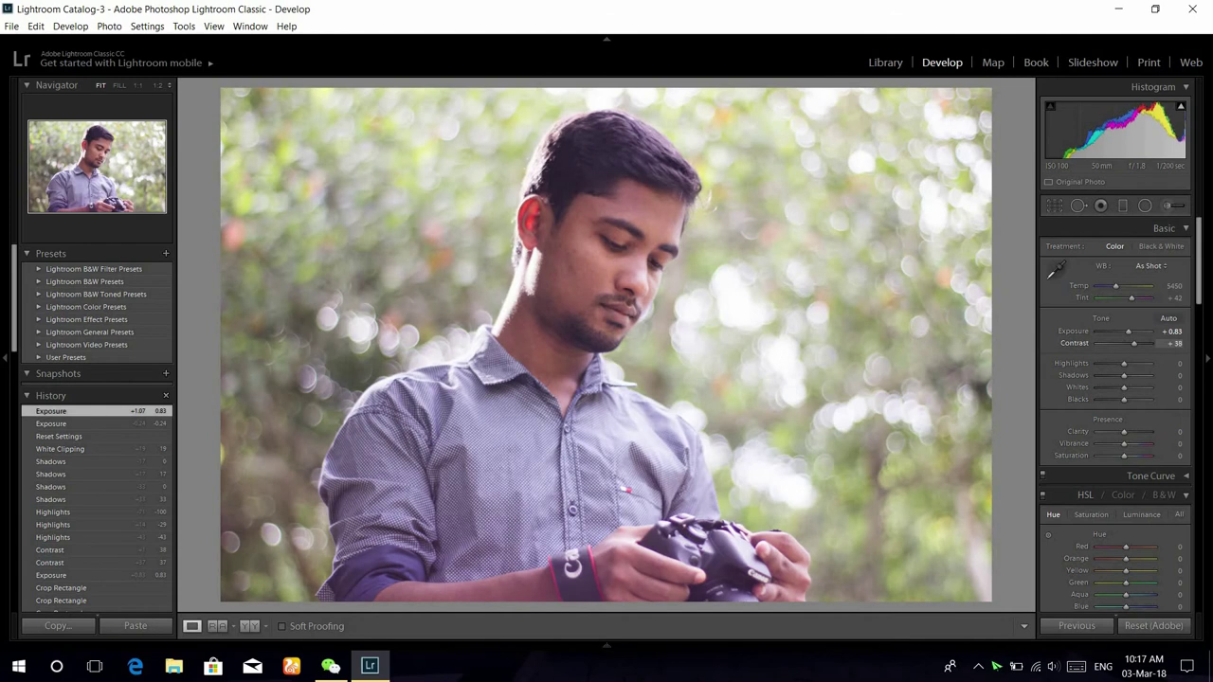
{"action": "left_click_drag", "start_coordinate": [1134, 343], "coordinate": [1136, 349]}
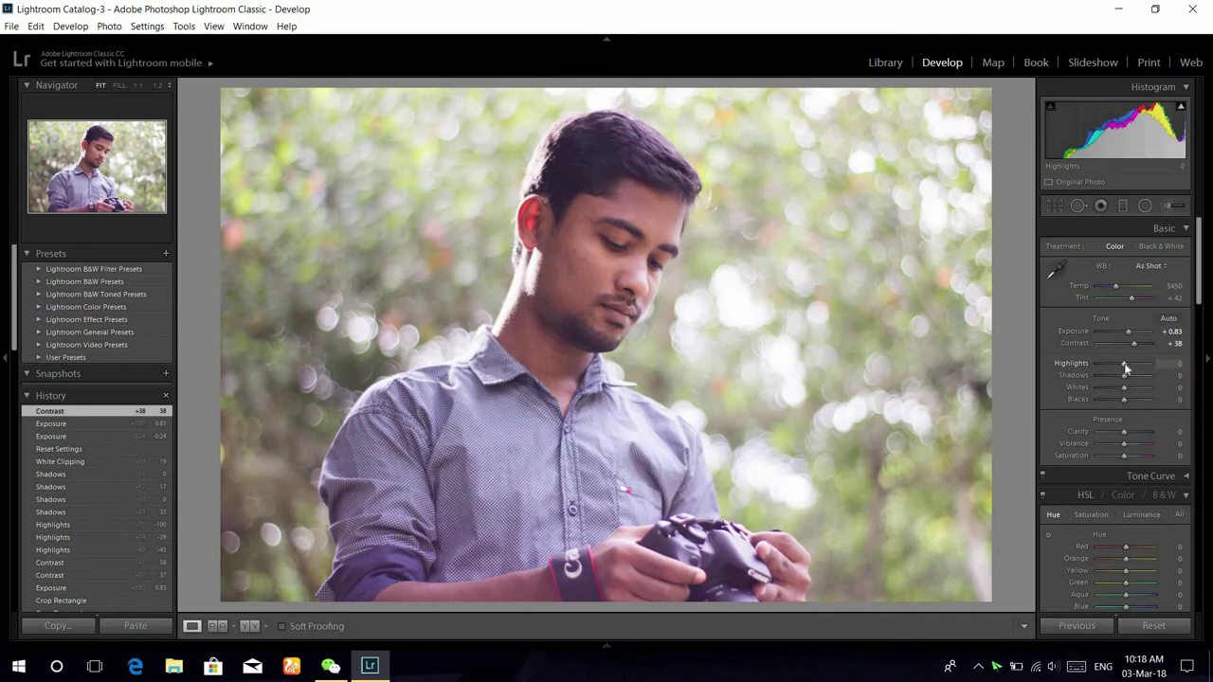
Step: Drag Highlights fully left to -100, briefly comparing a brighter setting
{"action": "mouse_move", "coordinate": [1123, 366]}
{"action": "left_mouse_down"}
{"action": "mouse_move", "coordinate": [1097, 366]}
{"action": "mouse_move", "coordinate": [1137, 367]}
{"action": "mouse_move", "coordinate": [1120, 368]}
{"action": "left_mouse_up"}
{"action": "key", "text": "shift"}
{"action": "left_click_drag", "start_coordinate": [1120, 363], "coordinate": [1125, 370]}
{"action": "left_click_drag", "start_coordinate": [1123, 369], "coordinate": [1034, 369]}
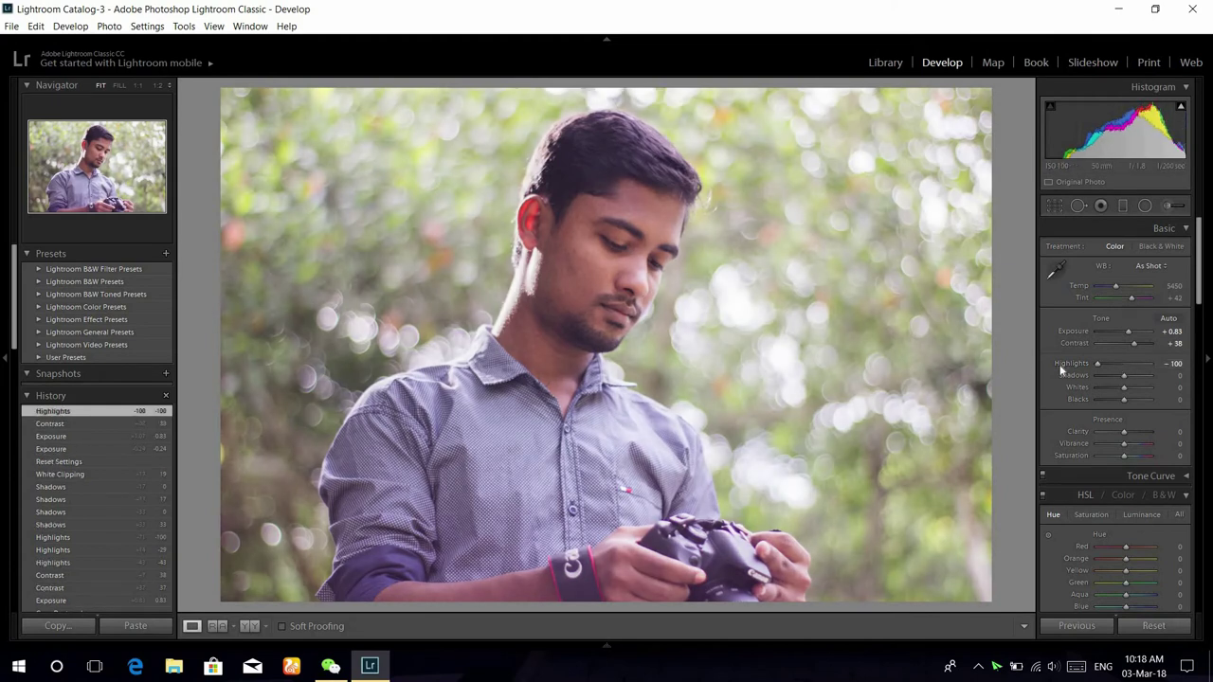
{"action": "mouse_move", "coordinate": [1097, 365]}
{"action": "left_mouse_down"}
{"action": "mouse_move", "coordinate": [1149, 370]}
{"action": "mouse_move", "coordinate": [1089, 375]}
{"action": "left_mouse_up"}
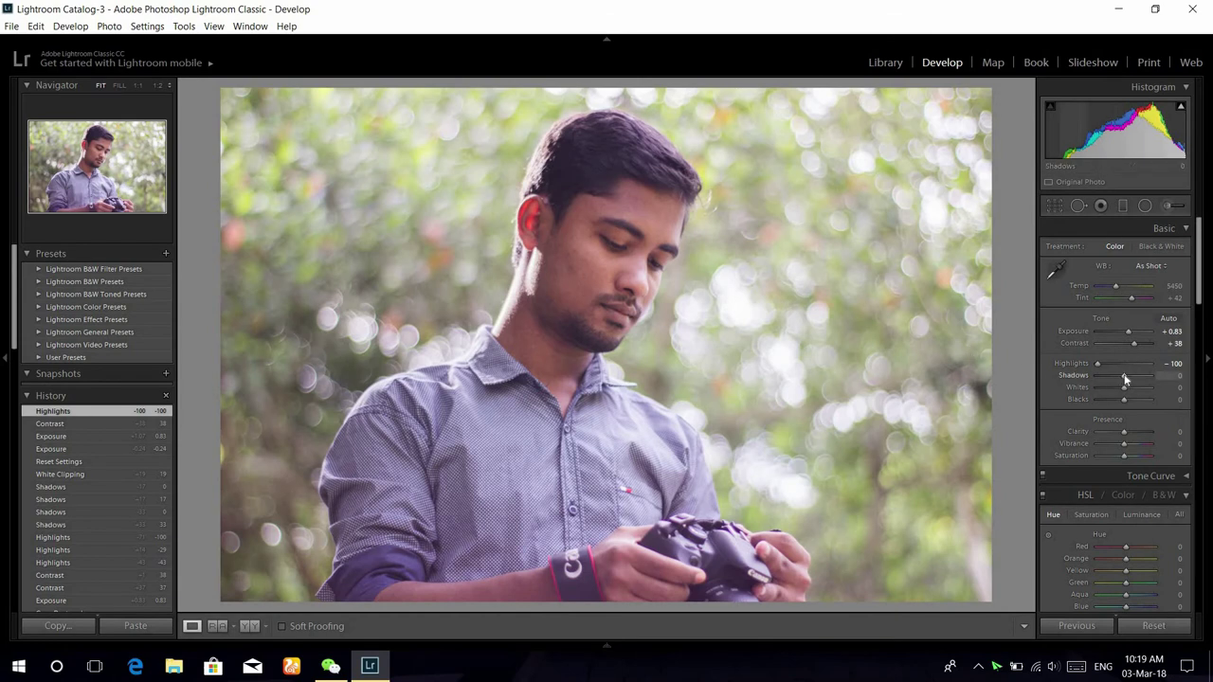
{"action": "mouse_move", "coordinate": [1125, 379]}
{"action": "left_mouse_down"}
{"action": "mouse_move", "coordinate": [1184, 382]}
{"action": "mouse_move", "coordinate": [1101, 385]}
{"action": "mouse_move", "coordinate": [1147, 381]}
{"action": "mouse_move", "coordinate": [1133, 388]}
{"action": "left_mouse_up"}
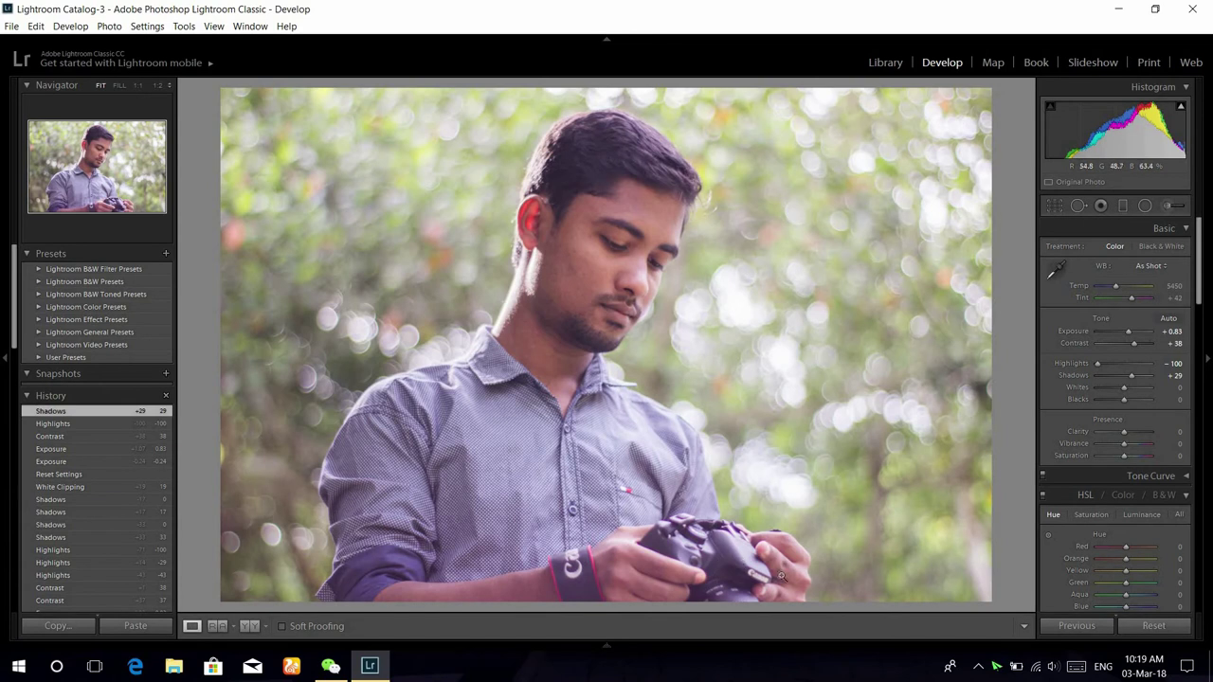
{"action": "mouse_move", "coordinate": [1096, 379]}
{"action": "left_mouse_down"}
{"action": "mouse_move", "coordinate": [1108, 380]}
{"action": "mouse_move", "coordinate": [1088, 380]}
{"action": "left_mouse_up"}
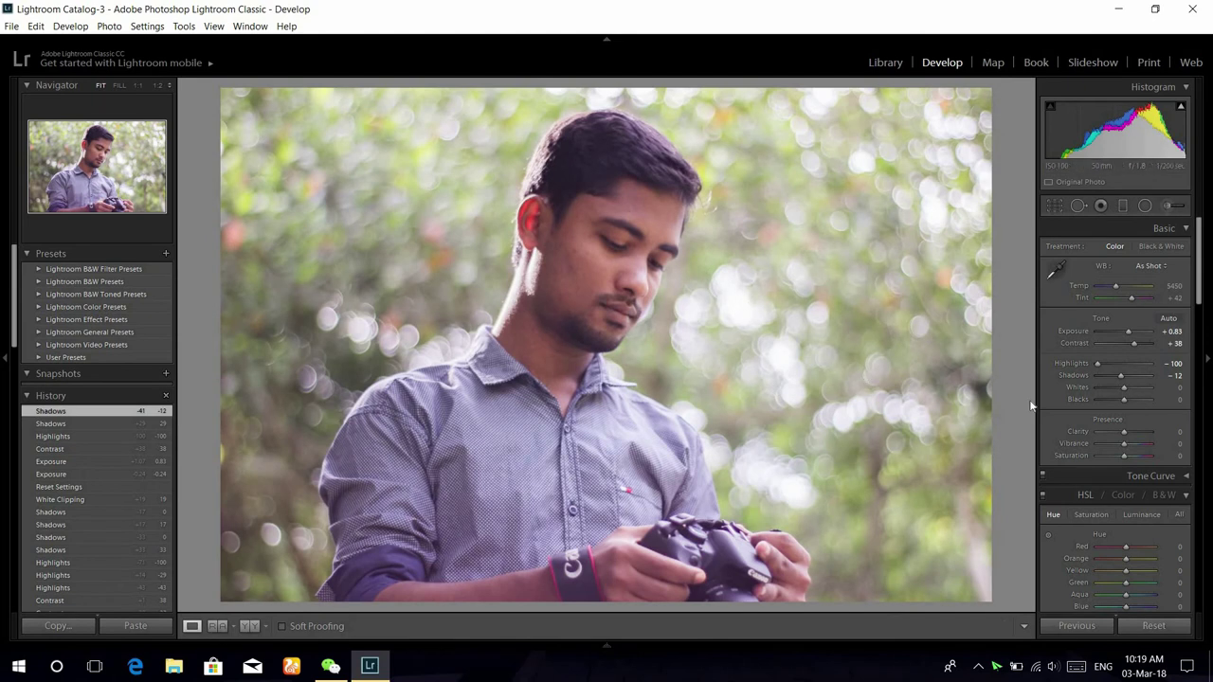
{"action": "mouse_move", "coordinate": [1122, 379]}
{"action": "left_mouse_down"}
{"action": "mouse_move", "coordinate": [1095, 377]}
{"action": "mouse_move", "coordinate": [1140, 380]}
{"action": "mouse_move", "coordinate": [1105, 379]}
{"action": "mouse_move", "coordinate": [1122, 385]}
{"action": "left_mouse_up"}
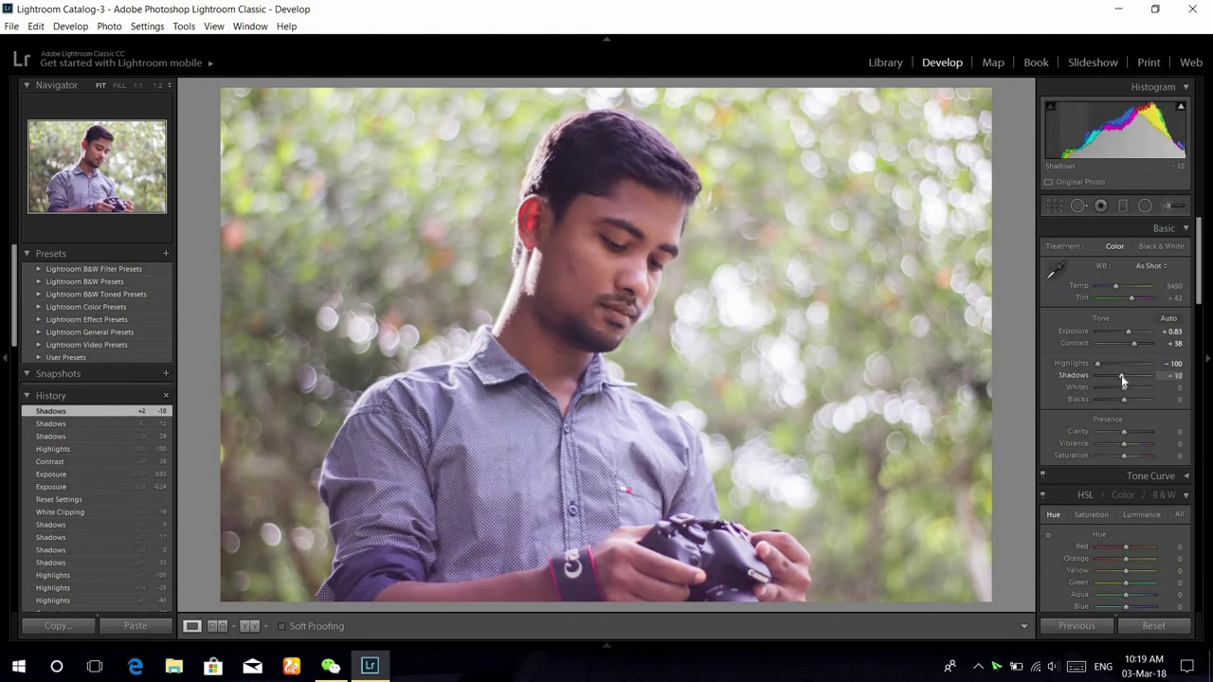
{"action": "double_click", "coordinate": [1121, 376]}
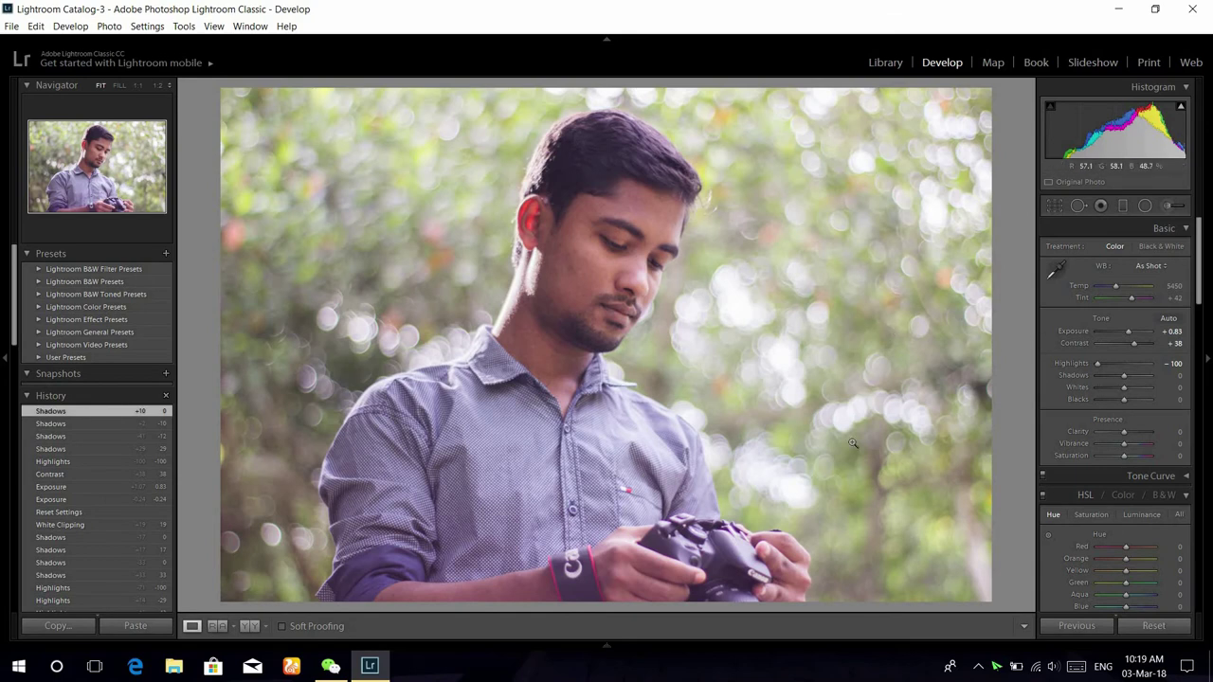
{"action": "left_click_drag", "start_coordinate": [1123, 376], "coordinate": [1108, 380]}
{"action": "double_click", "coordinate": [1110, 377]}
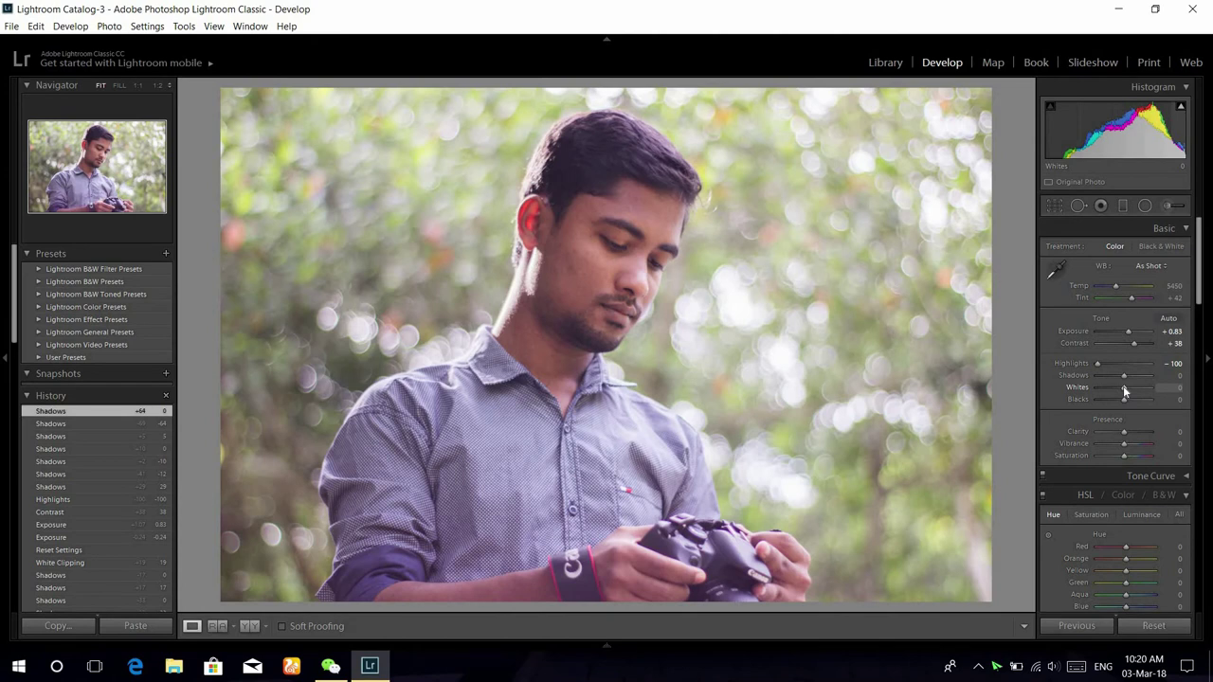
Step: Raise Whites to +29 while watching the Alt white-clipping preview
{"action": "key", "text": "alt"}
{"action": "left_click_drag", "start_coordinate": [1124, 390], "coordinate": [1131, 391]}
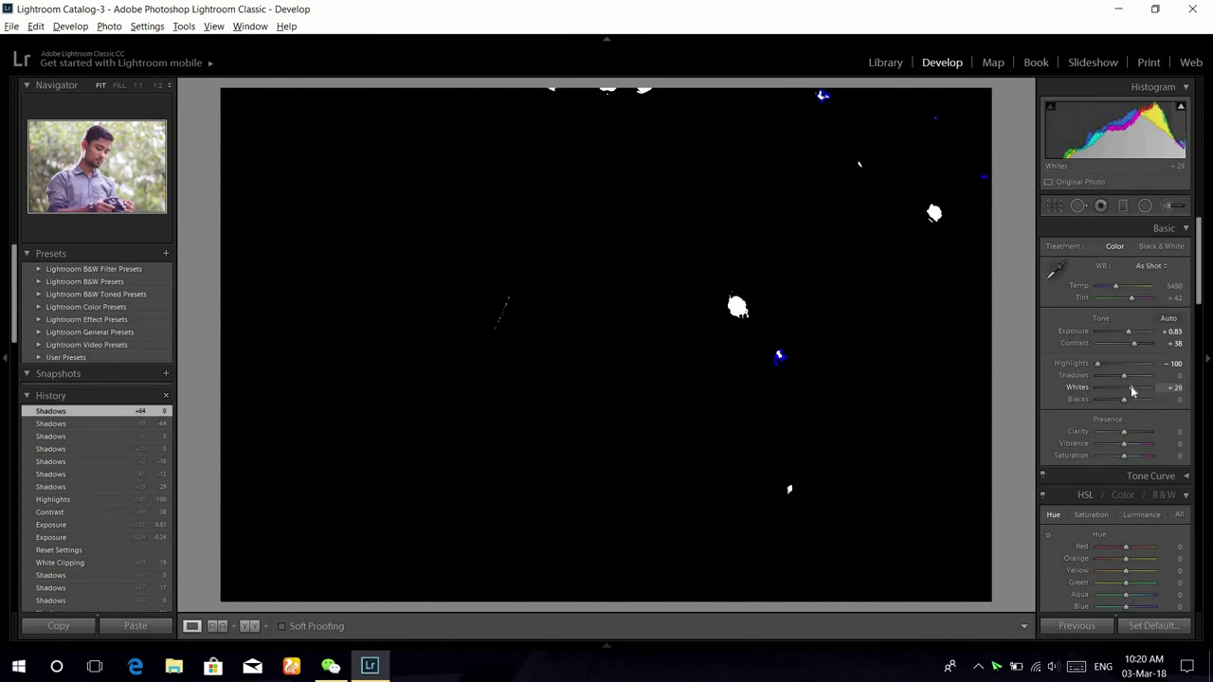
{"action": "left_click_drag", "start_coordinate": [1131, 391], "coordinate": [1131, 391]}
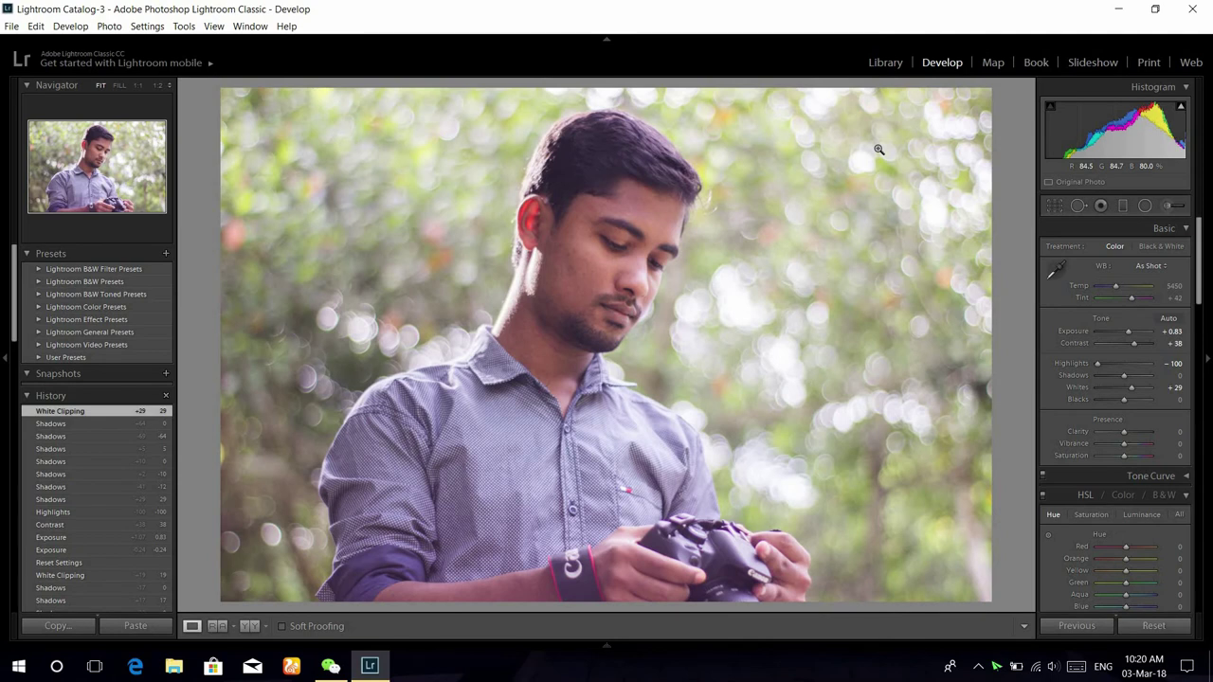
{"action": "left_click_drag", "start_coordinate": [1132, 390], "coordinate": [1163, 390]}
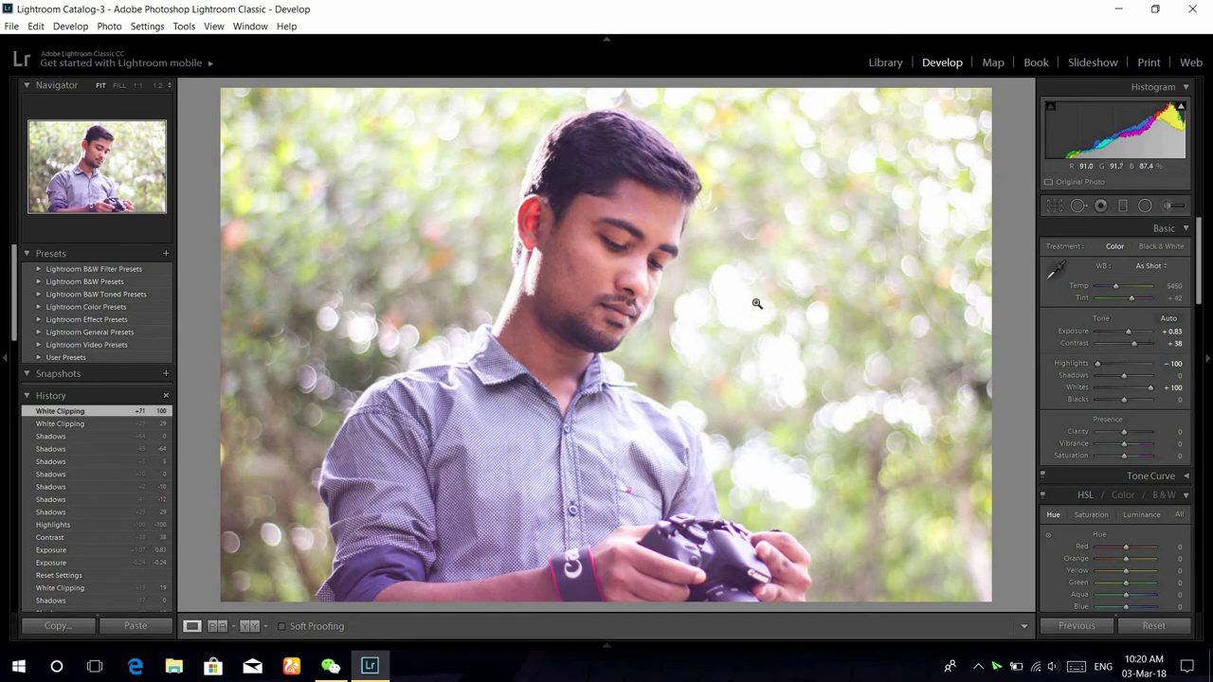
{"action": "key", "text": "alt"}
{"action": "left_click_drag", "start_coordinate": [1152, 391], "coordinate": [1133, 391]}
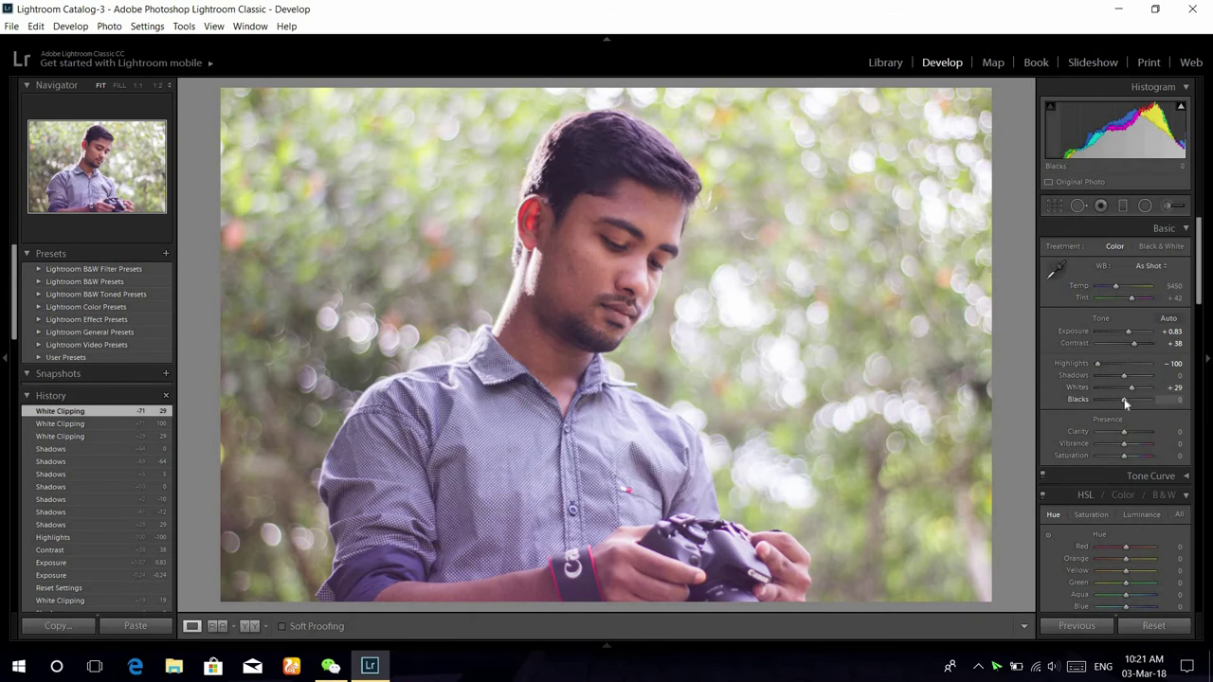
Step: Lower Blacks to -48 using the Alt black-clipping preview
{"action": "key", "text": "alt"}
{"action": "left_click_drag", "start_coordinate": [1124, 400], "coordinate": [1109, 399]}
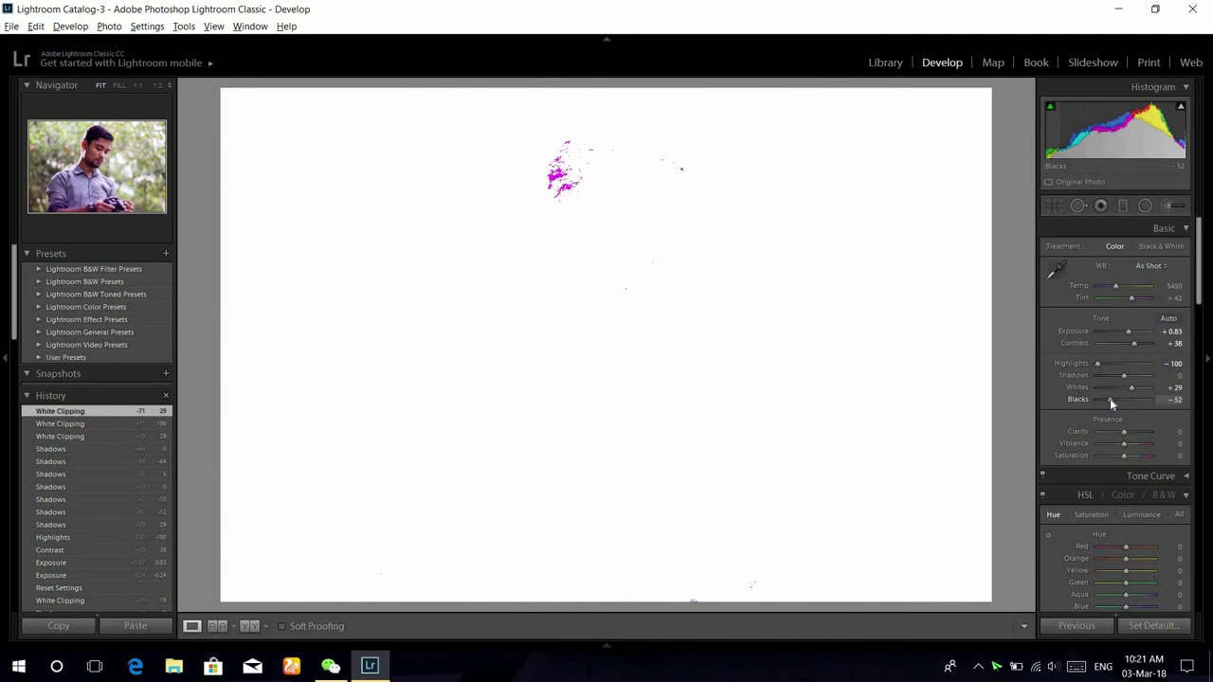
{"action": "left_click_drag", "start_coordinate": [1110, 400], "coordinate": [1112, 403]}
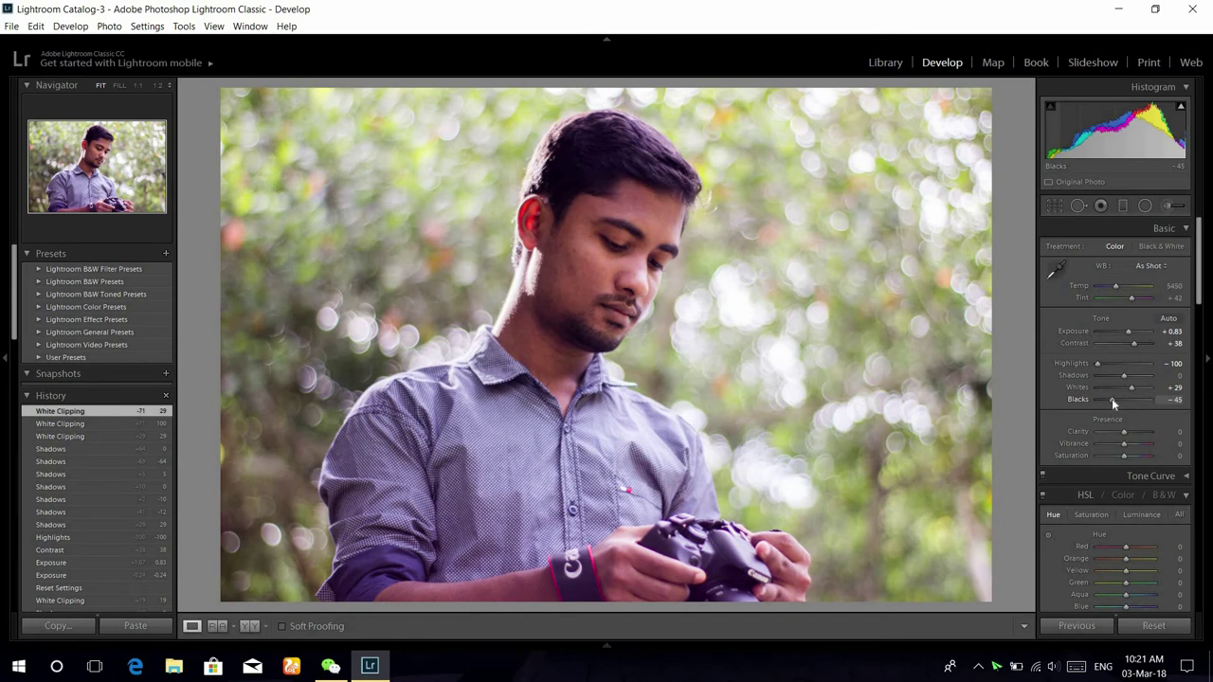
{"action": "left_click_drag", "start_coordinate": [1111, 398], "coordinate": [1111, 399]}
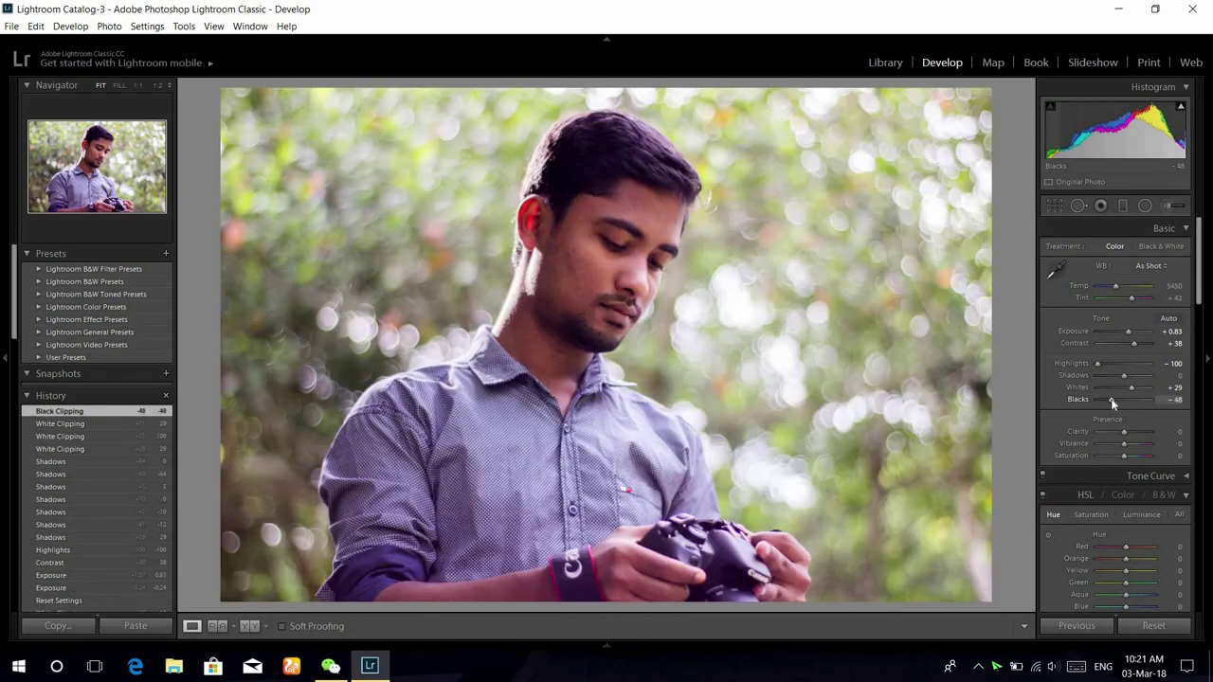
Step: Compare the history state before Whites/Blacks, then return to Black Clipping
{"action": "scroll", "coordinate": [1058, 431], "scroll_direction": "down", "scroll_amount": 1}
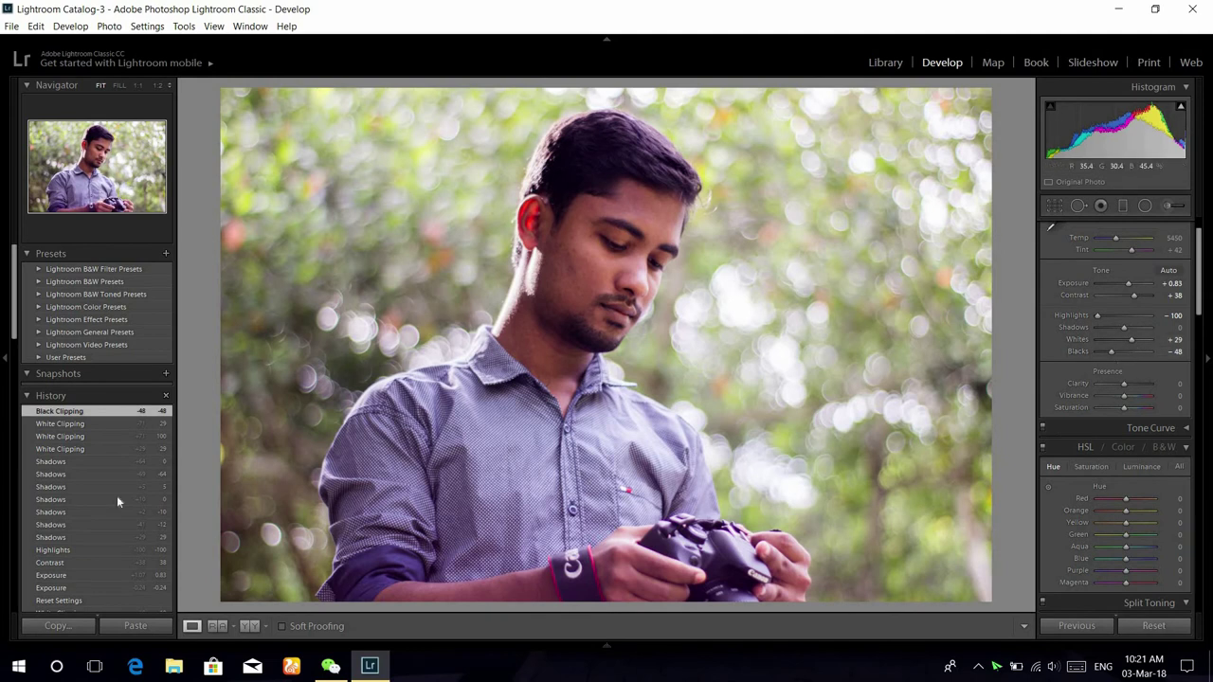
{"action": "left_click", "coordinate": [59, 461]}
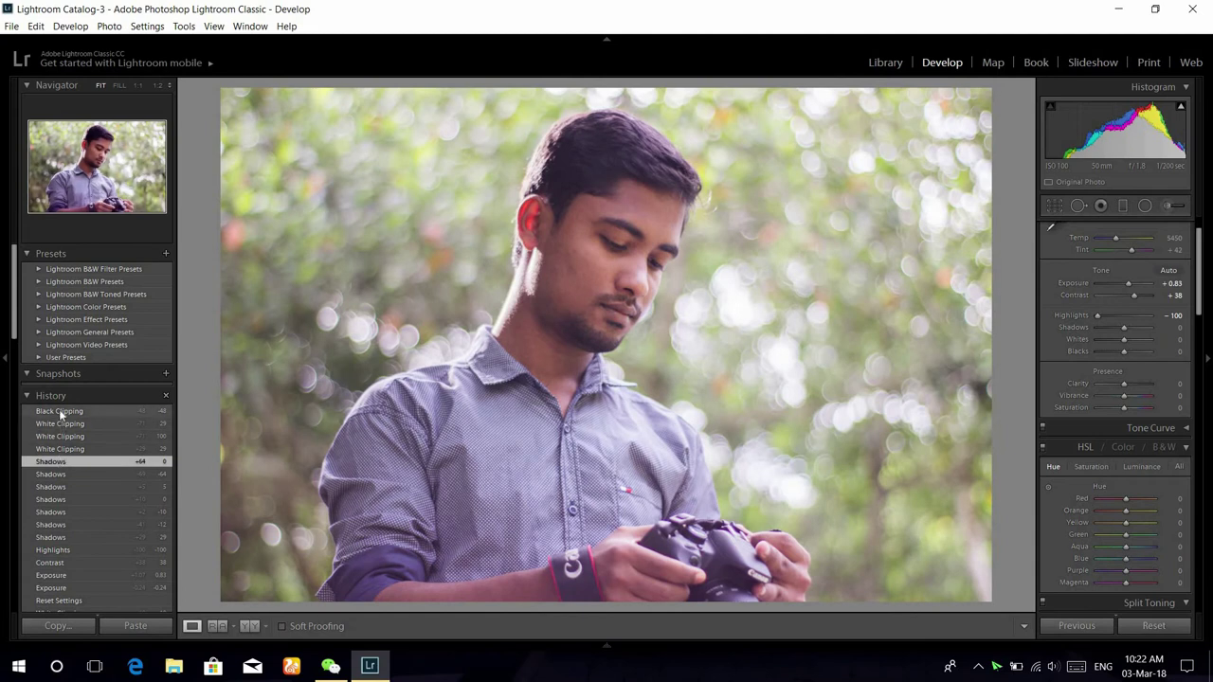
{"action": "left_click", "coordinate": [60, 412]}
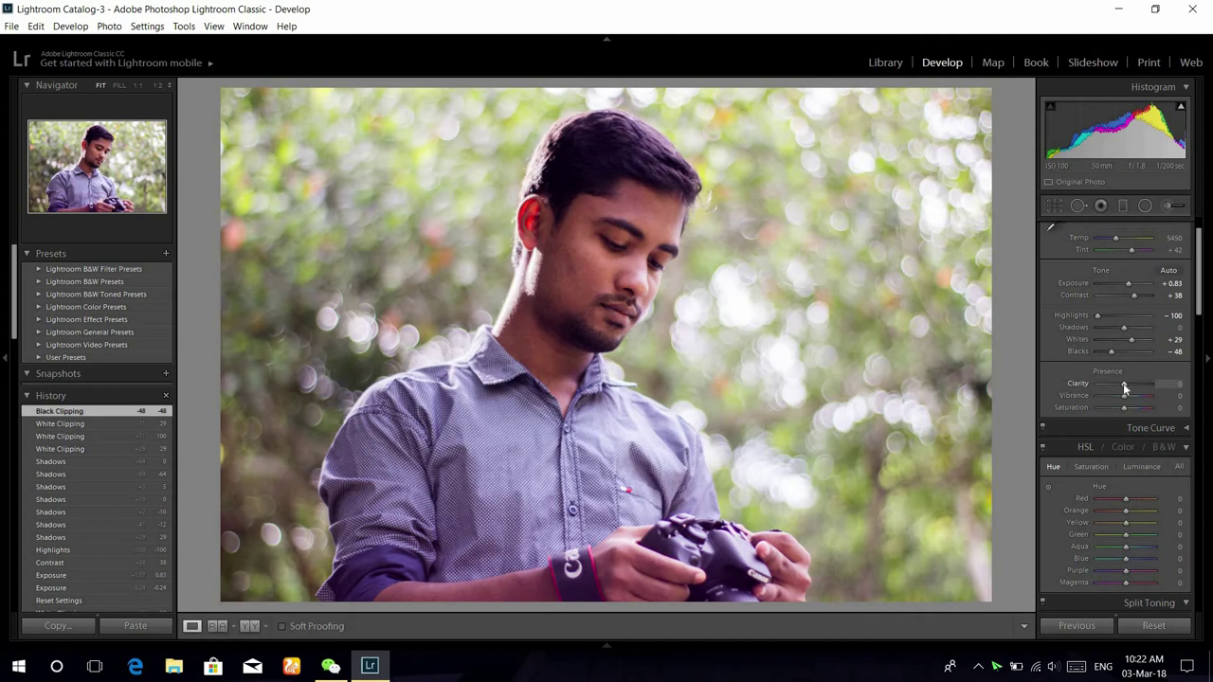
Step: Settle Clarity at -14 after testing extremes, then push Vibrance to +81
{"action": "left_click_drag", "start_coordinate": [1124, 388], "coordinate": [1066, 391]}
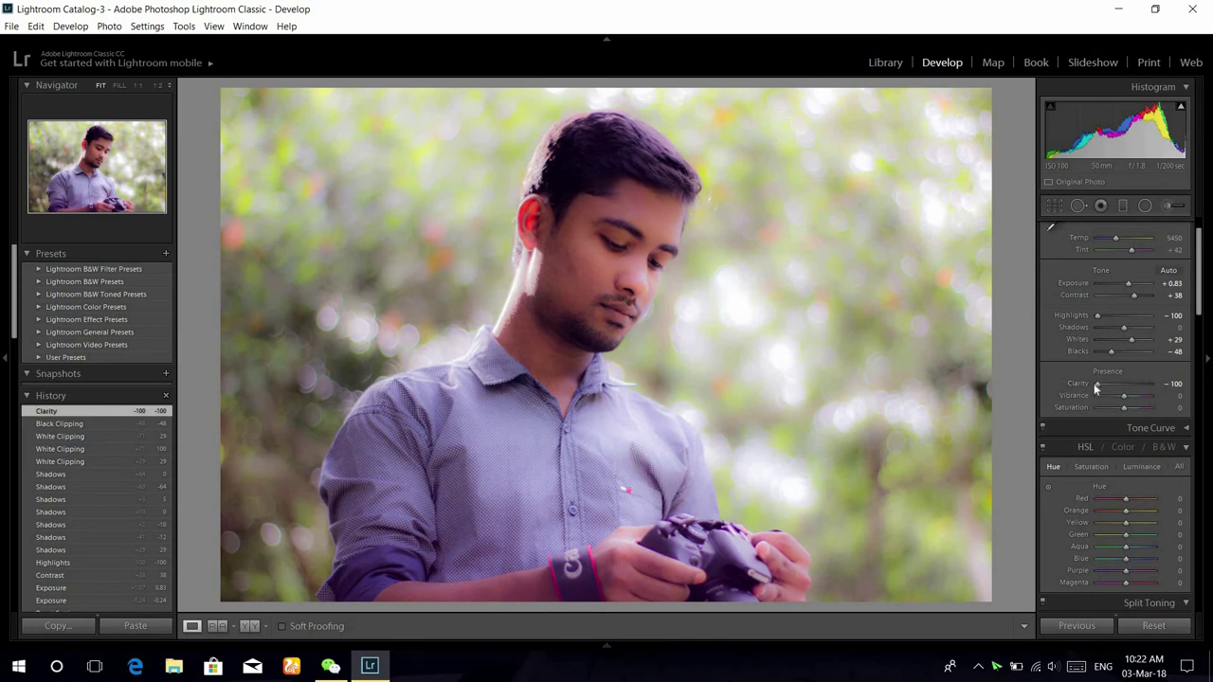
{"action": "left_click_drag", "start_coordinate": [1095, 382], "coordinate": [1190, 386]}
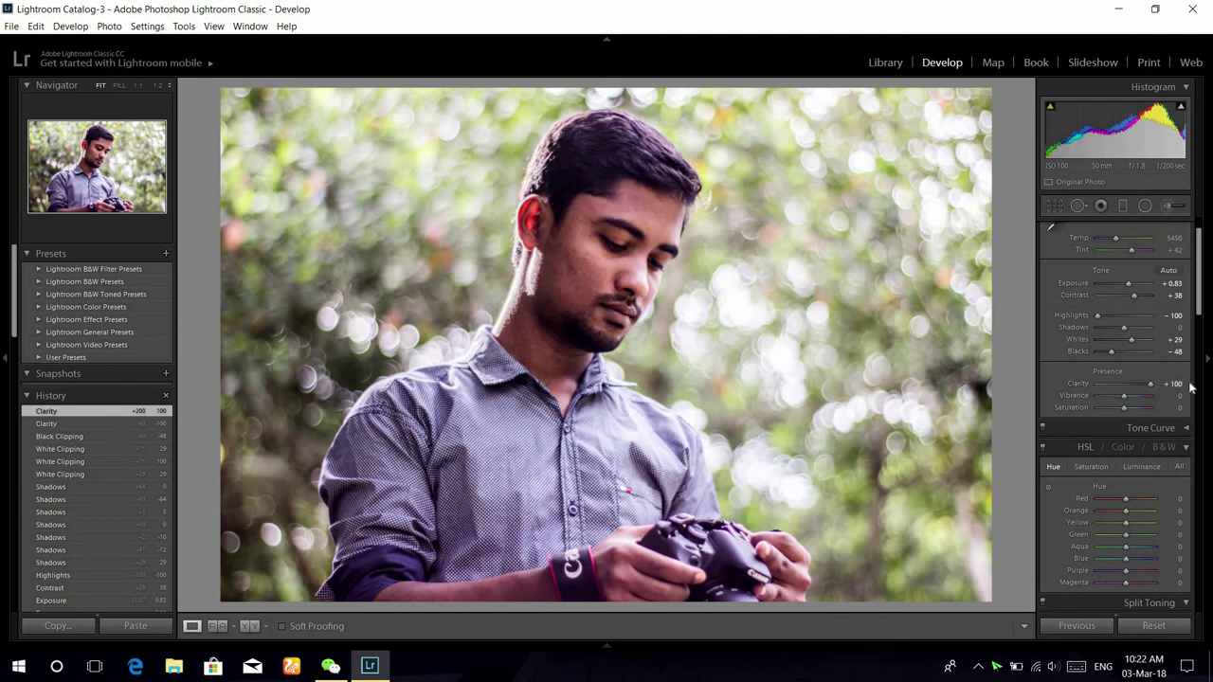
{"action": "left_click_drag", "start_coordinate": [1149, 386], "coordinate": [1126, 389]}
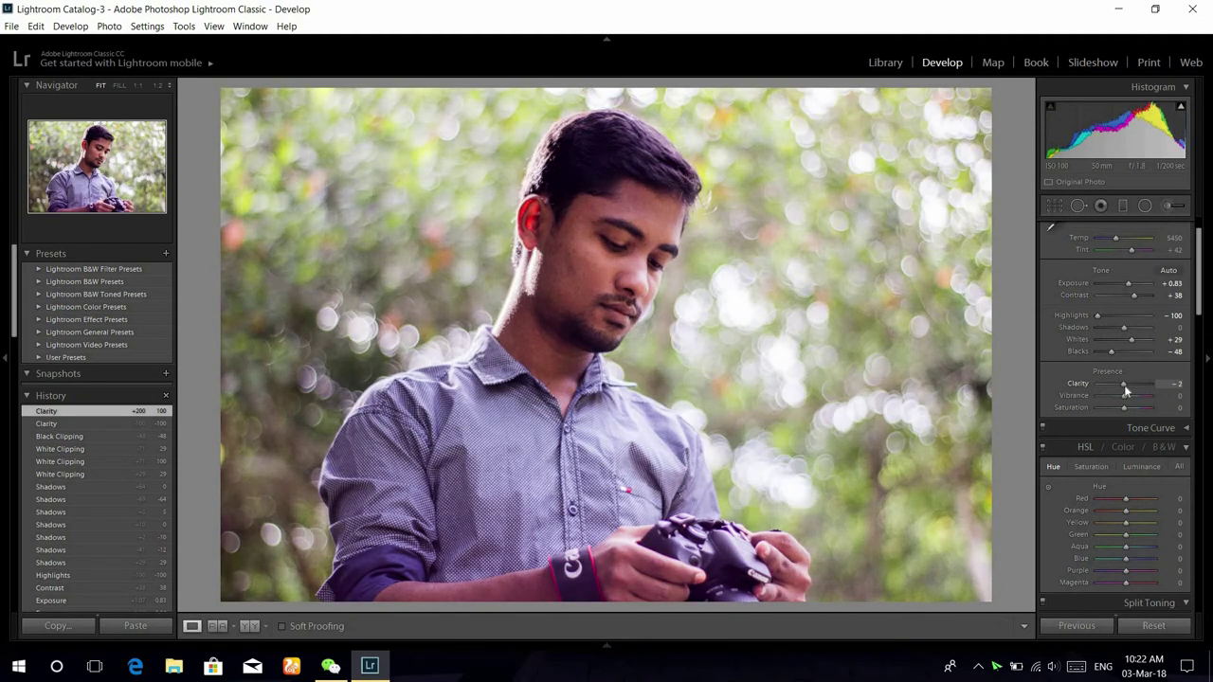
{"action": "key", "text": "shift"}
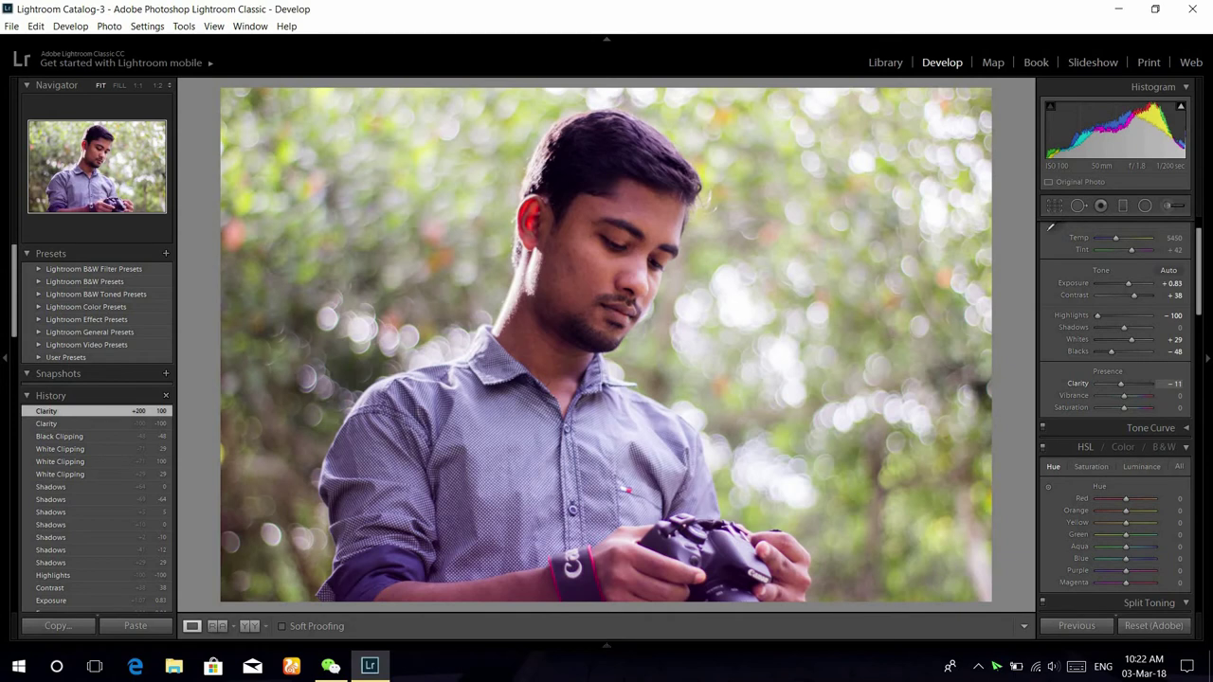
{"action": "left_click_drag", "start_coordinate": [1123, 385], "coordinate": [1120, 385]}
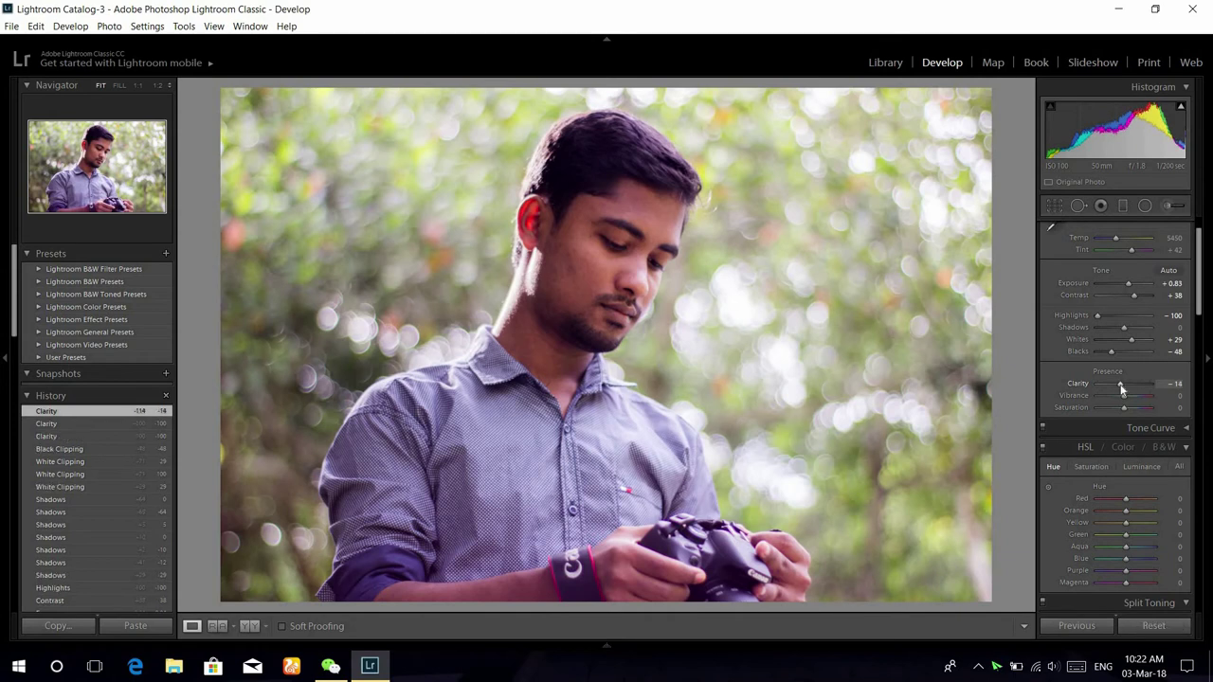
{"action": "left_click", "coordinate": [54, 451]}
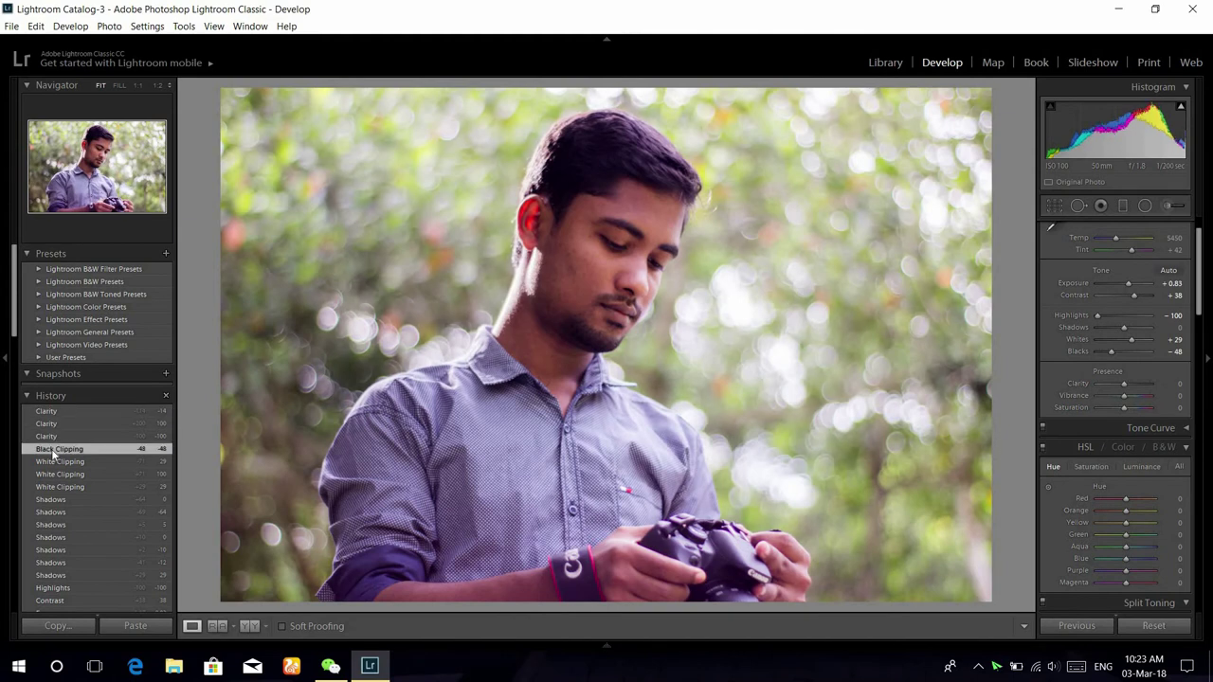
{"action": "left_click", "coordinate": [55, 414]}
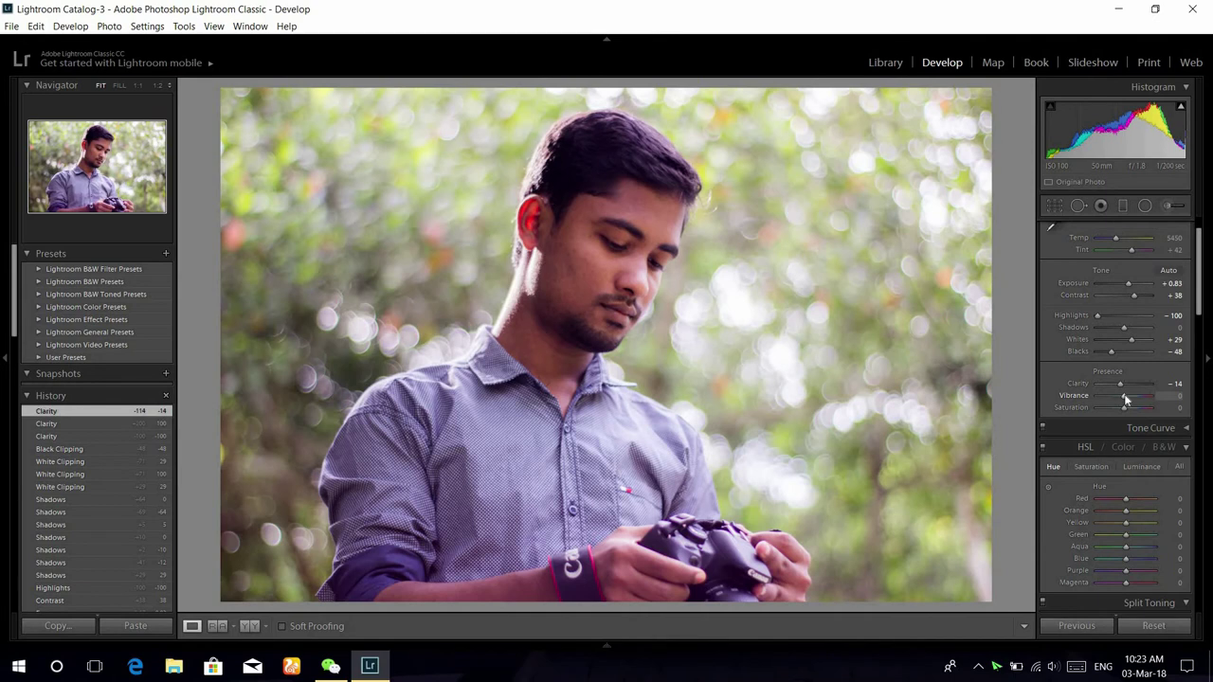
{"action": "mouse_move", "coordinate": [1125, 404]}
{"action": "left_mouse_down"}
{"action": "mouse_move", "coordinate": [1156, 397]}
{"action": "mouse_move", "coordinate": [1123, 403]}
{"action": "mouse_move", "coordinate": [1143, 402]}
{"action": "left_mouse_up"}
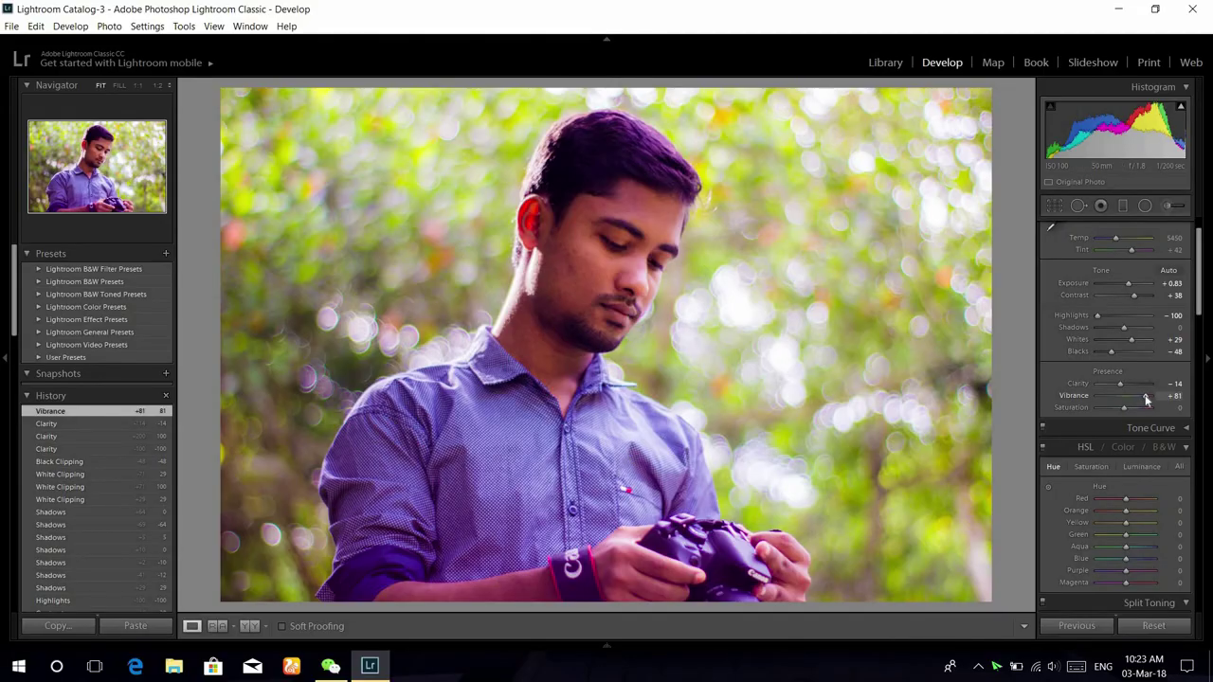
Step: Lower Vibrance from +81 to +10 and raise Saturation to +31
{"action": "left_click_drag", "start_coordinate": [1145, 400], "coordinate": [1126, 402]}
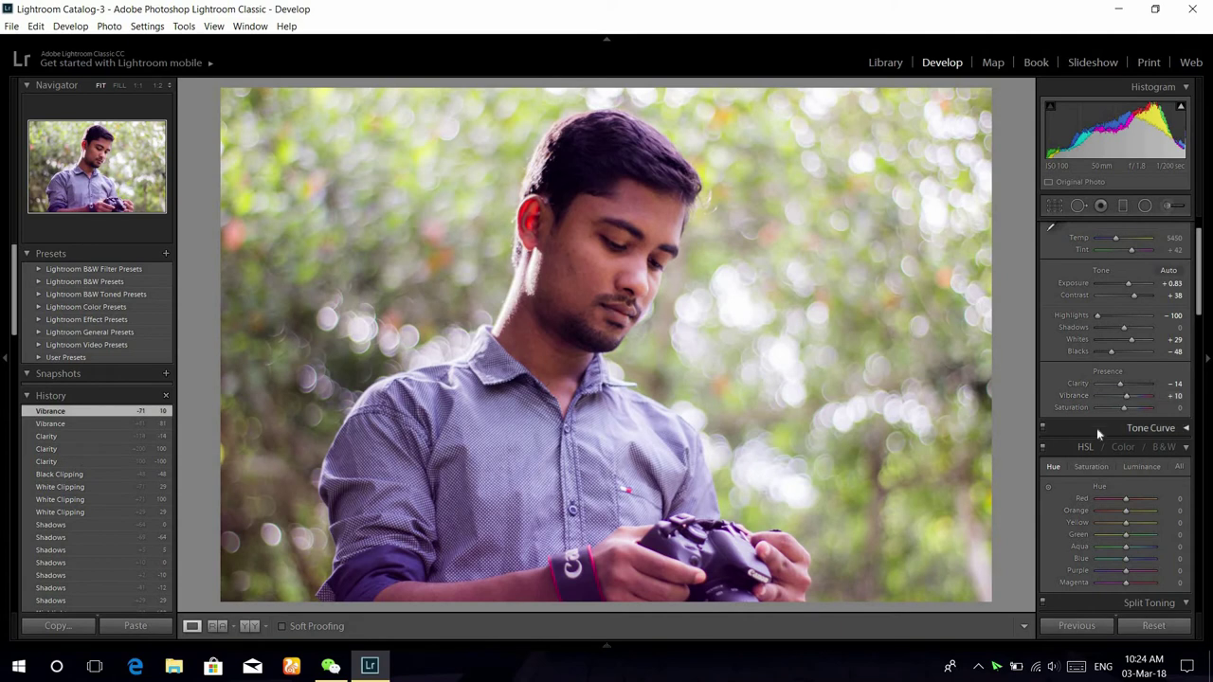
{"action": "mouse_move", "coordinate": [1123, 406]}
{"action": "left_mouse_down"}
{"action": "mouse_move", "coordinate": [1147, 409]}
{"action": "mouse_move", "coordinate": [1103, 409]}
{"action": "mouse_move", "coordinate": [1133, 409]}
{"action": "left_mouse_up"}
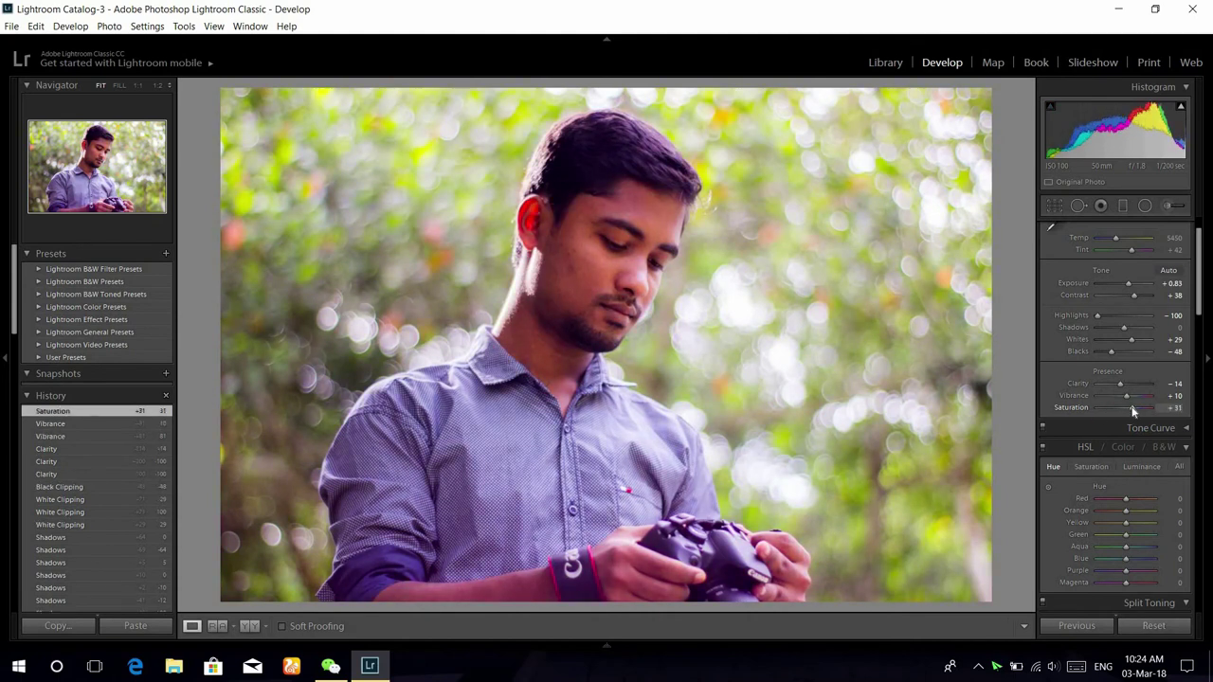
Step: Test Saturation from fully drained to vivid +60, resetting it to zero
{"action": "mouse_move", "coordinate": [1133, 409]}
{"action": "left_mouse_down"}
{"action": "mouse_move", "coordinate": [1144, 415]}
{"action": "mouse_move", "coordinate": [1128, 423]}
{"action": "left_mouse_up"}
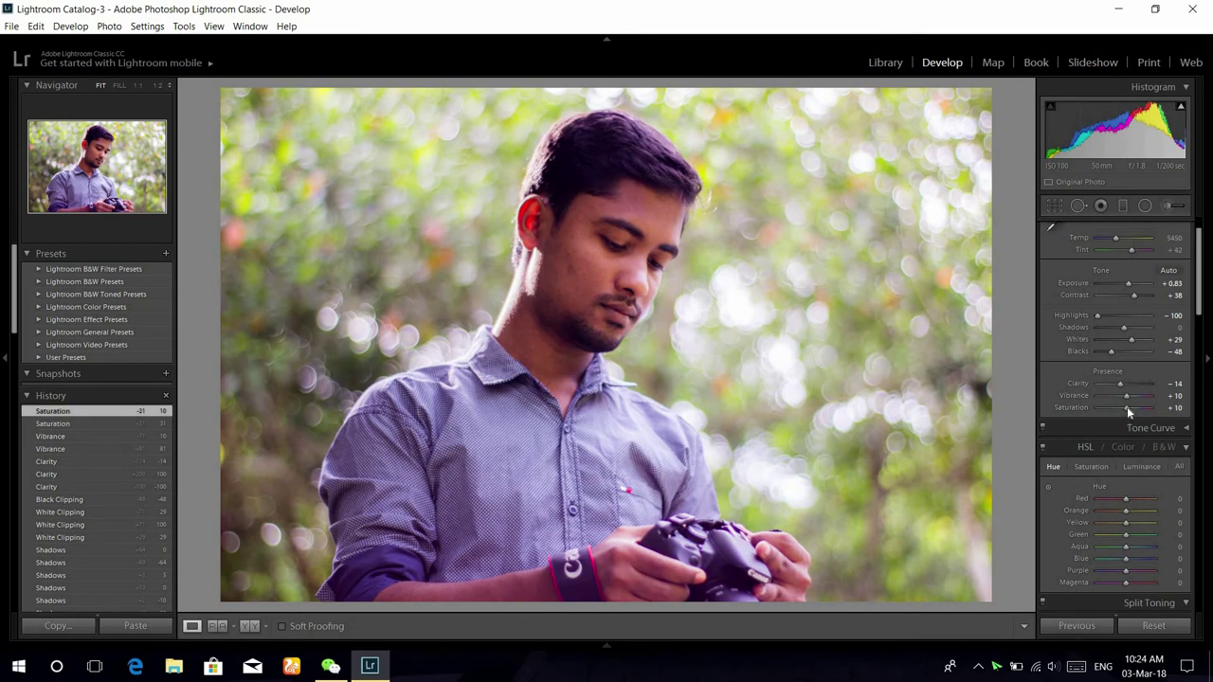
{"action": "left_click_drag", "start_coordinate": [1124, 415], "coordinate": [1091, 419]}
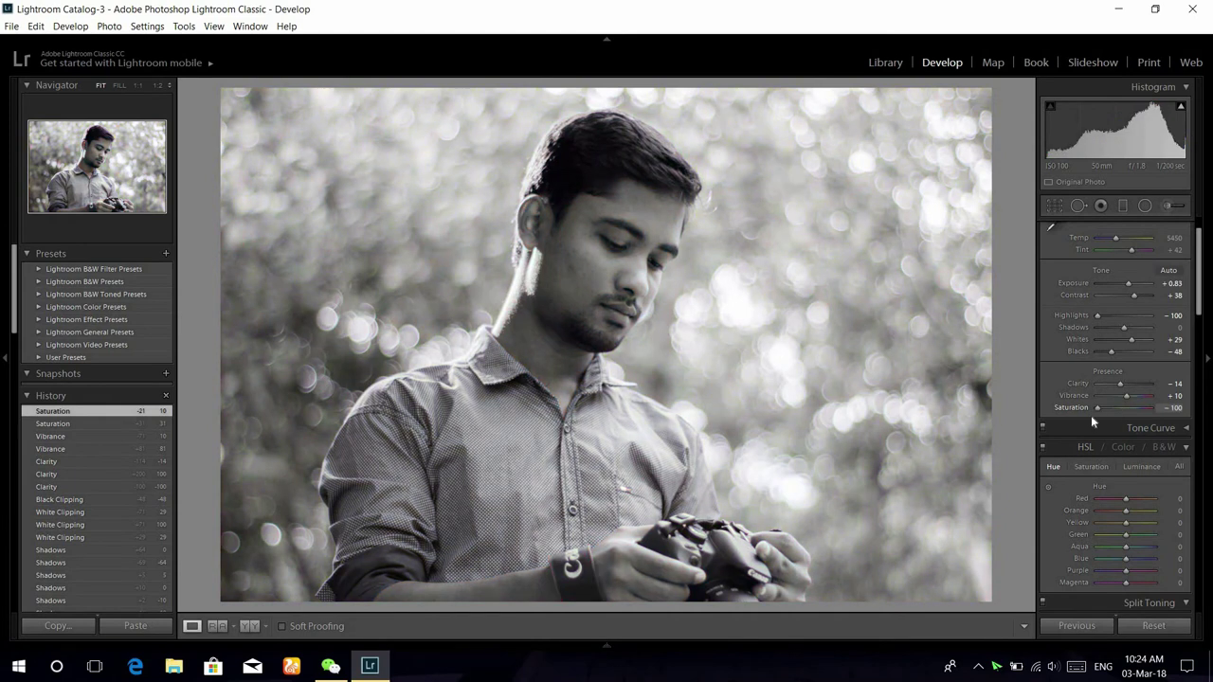
{"action": "double_click", "coordinate": [1083, 416]}
{"action": "key", "text": "ctrl+z"}
{"action": "left_click_drag", "start_coordinate": [1105, 408], "coordinate": [1146, 411]}
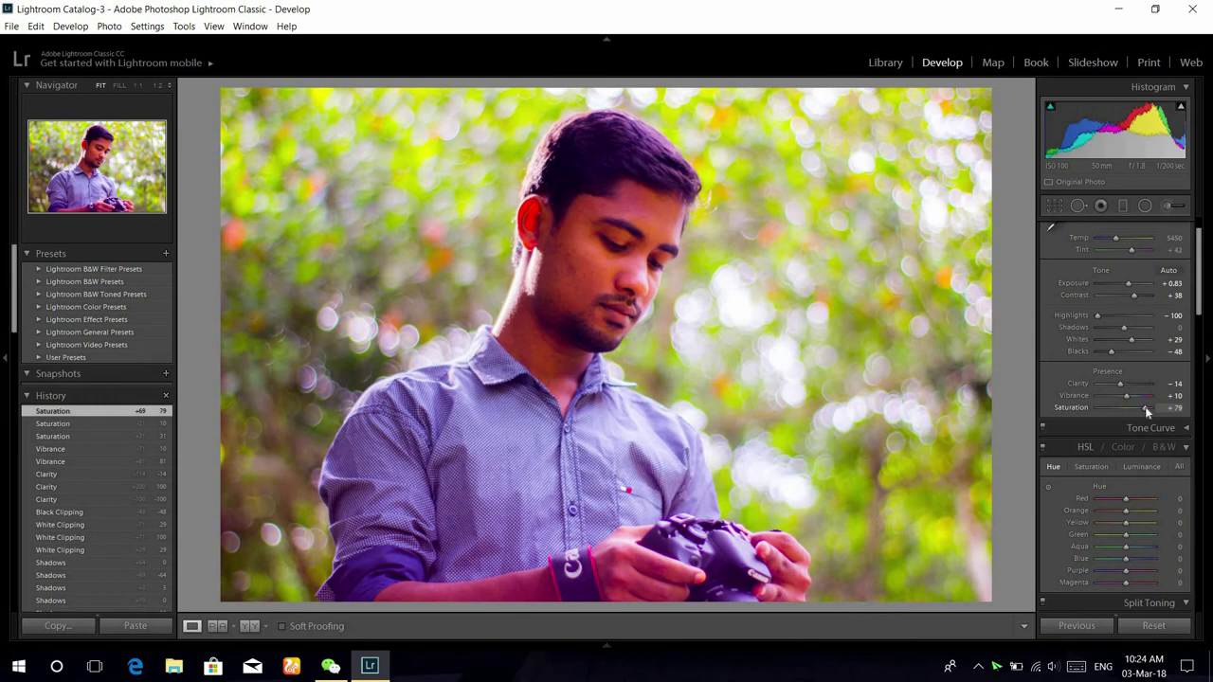
{"action": "double_click", "coordinate": [1144, 407]}
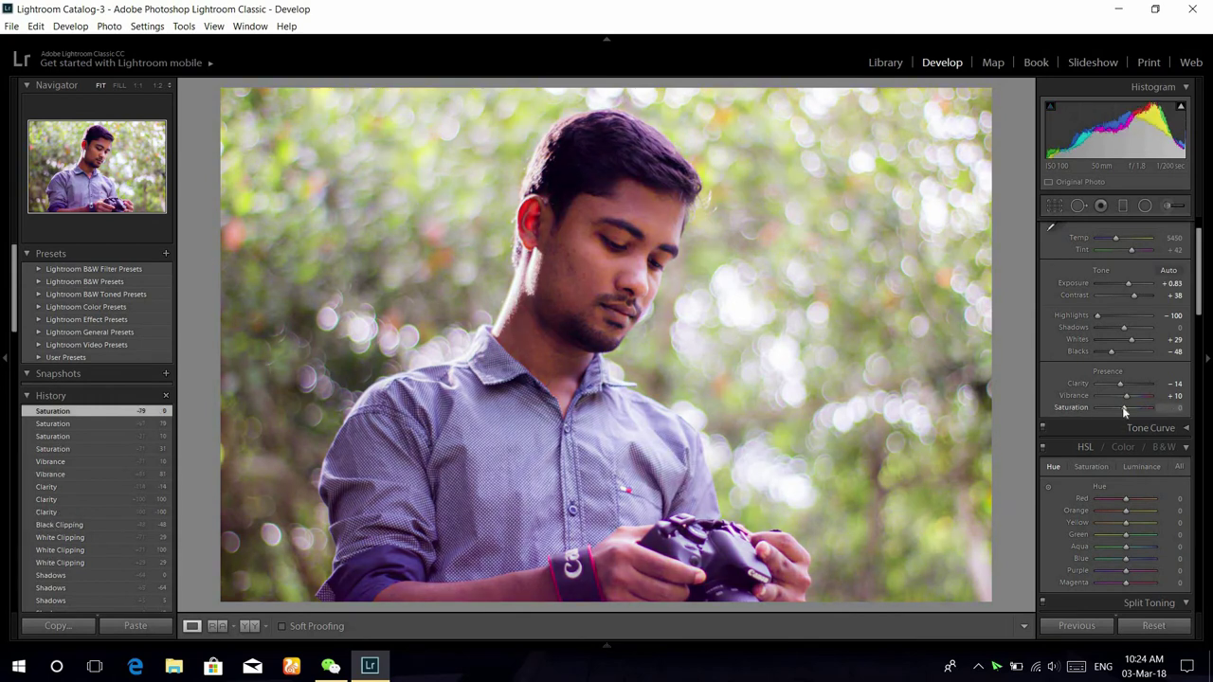
{"action": "left_click_drag", "start_coordinate": [1123, 410], "coordinate": [1093, 415]}
{"action": "left_click", "coordinate": [1138, 408]}
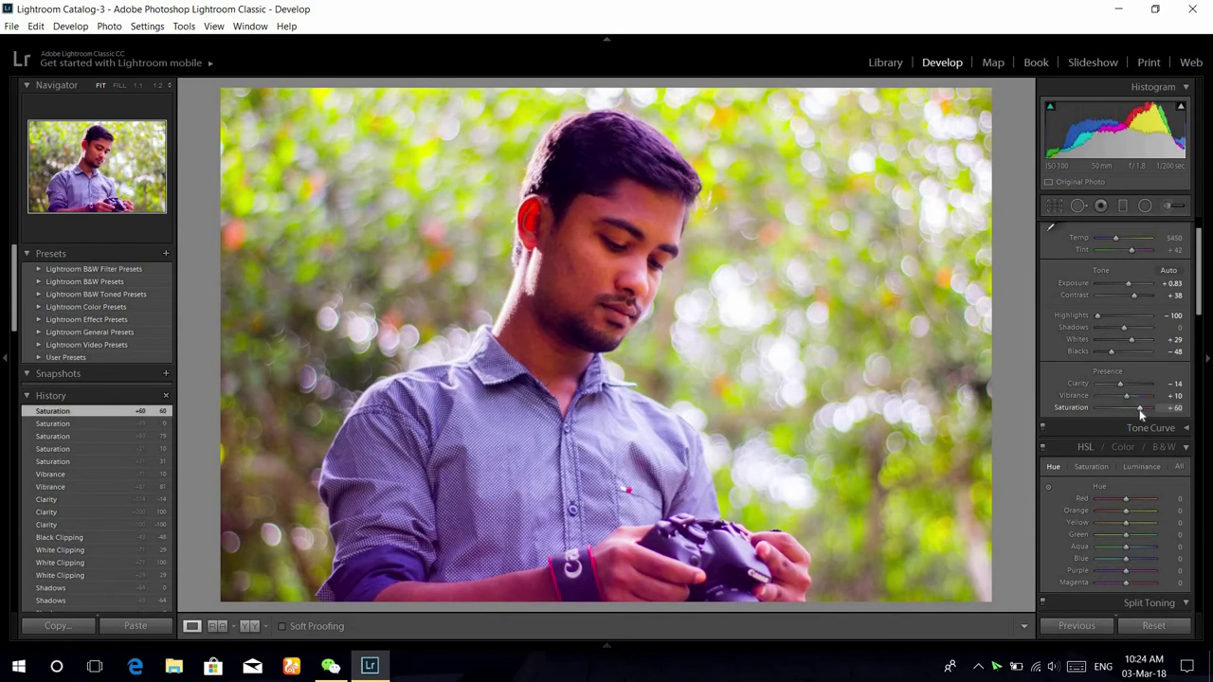
{"action": "double_click", "coordinate": [1140, 408]}
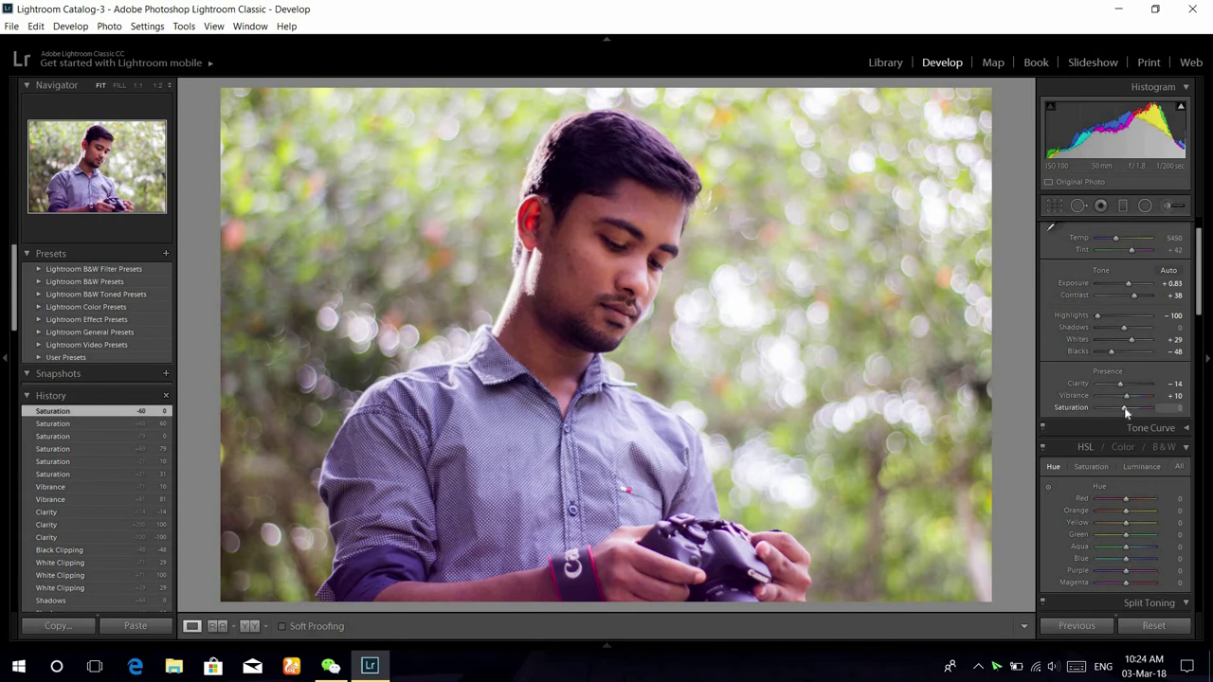
Step: Fine-tune Saturation with the +/- keys to settle at +12
{"action": "key", "text": "shift"}
{"action": "key", "text": "equal"}
{"action": "key", "text": "minus"}
{"action": "key", "text": "minus"}
{"action": "left_click_drag", "start_coordinate": [1127, 408], "coordinate": [1129, 414]}
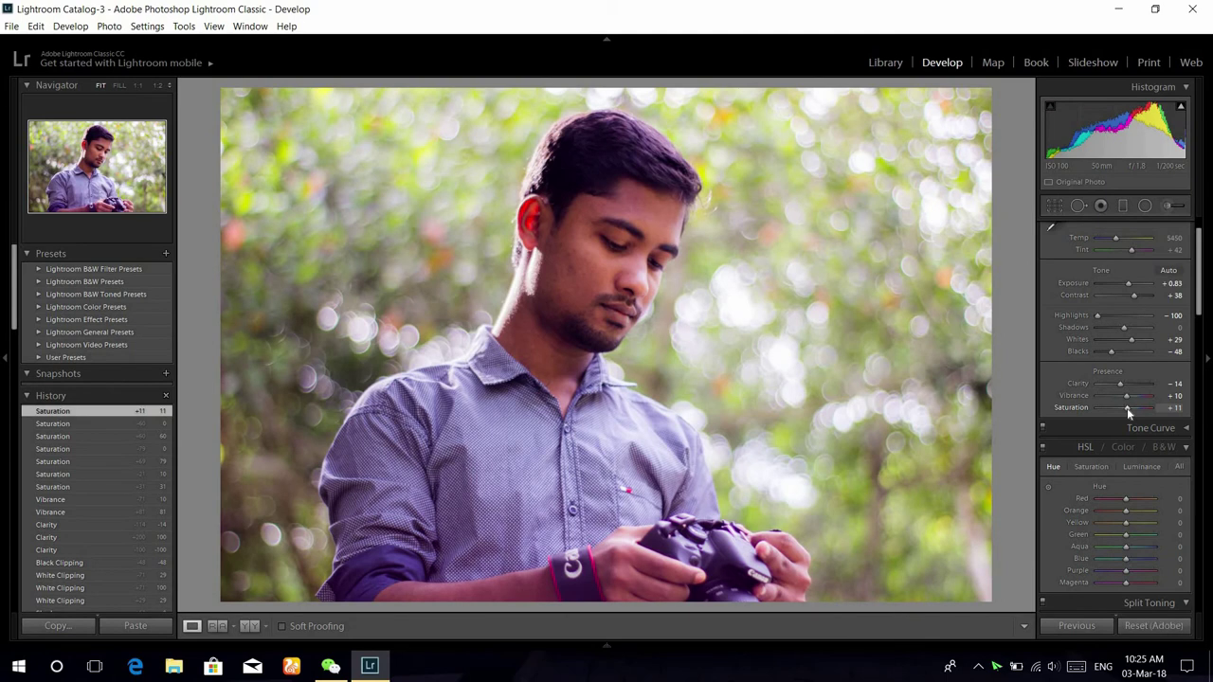
{"action": "key", "text": "plus"}
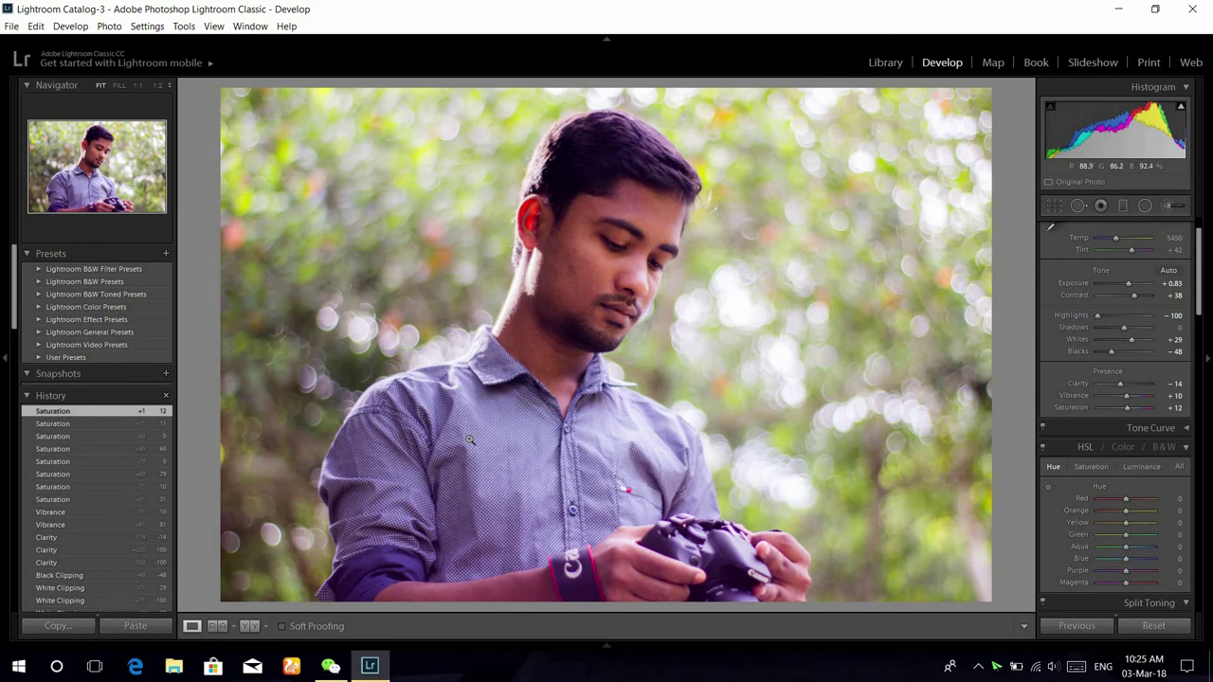
Step: Compare the edit in Before/After view, then return to Loupe view
{"action": "left_click", "coordinate": [249, 625]}
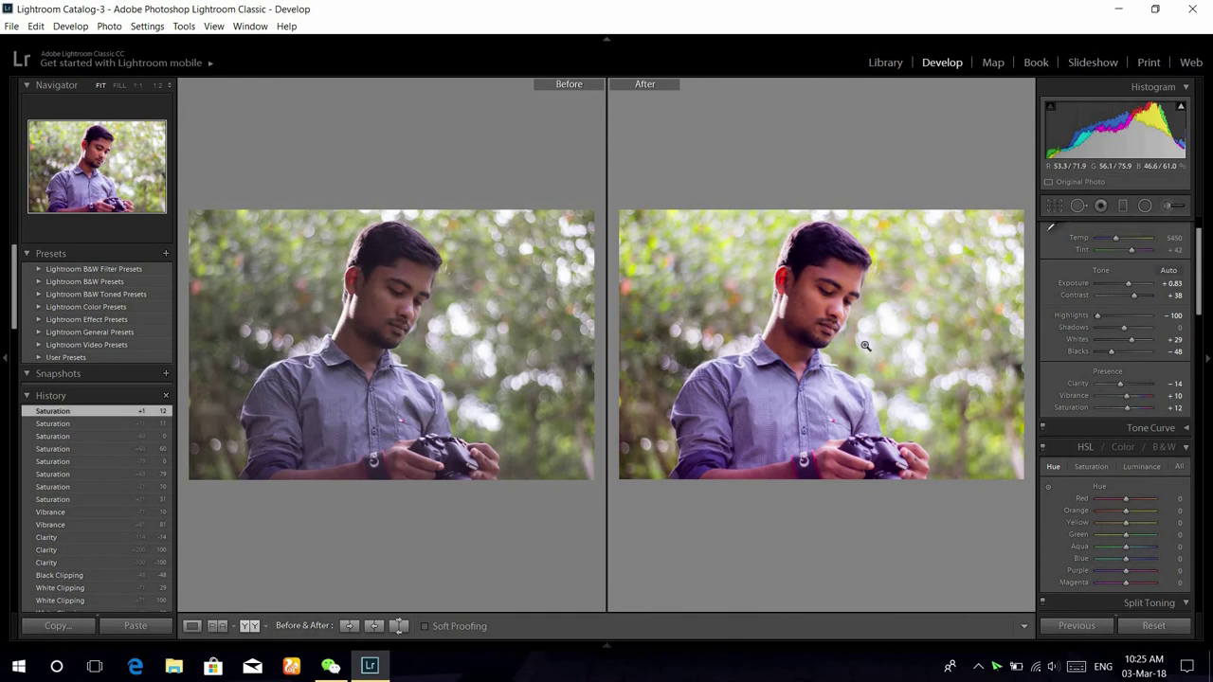
{"action": "left_click", "coordinate": [193, 627]}
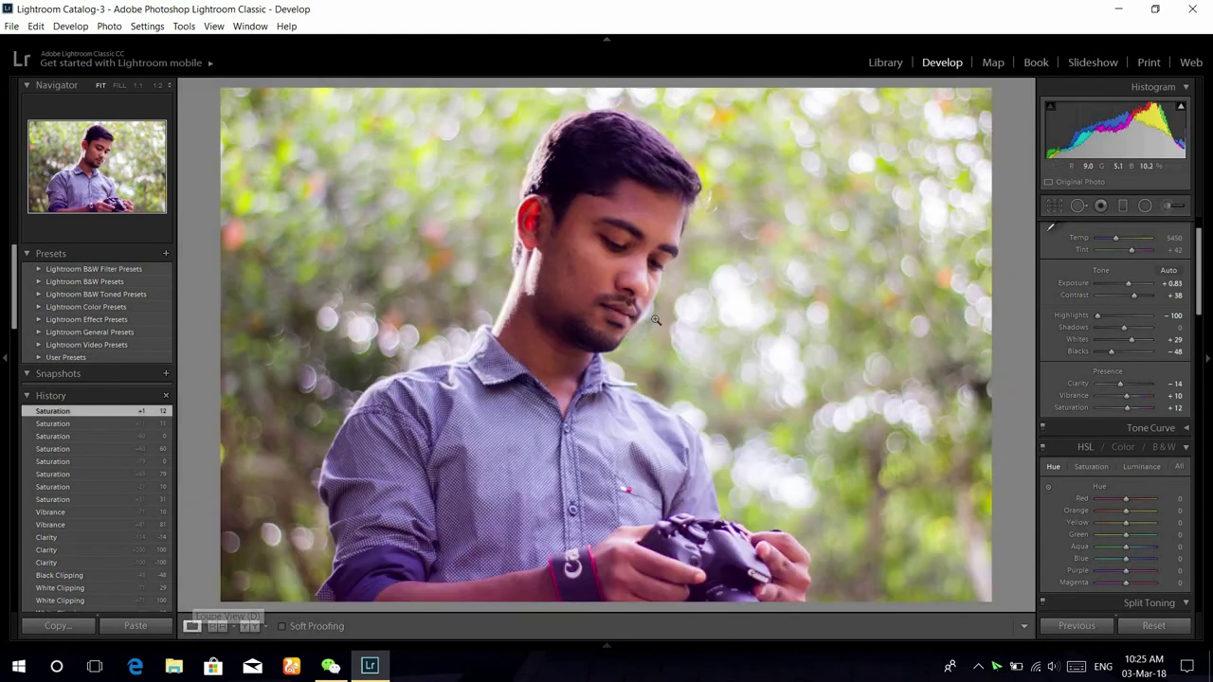
{"action": "scroll", "coordinate": [1076, 297], "scroll_direction": "up", "scroll_amount": 1}
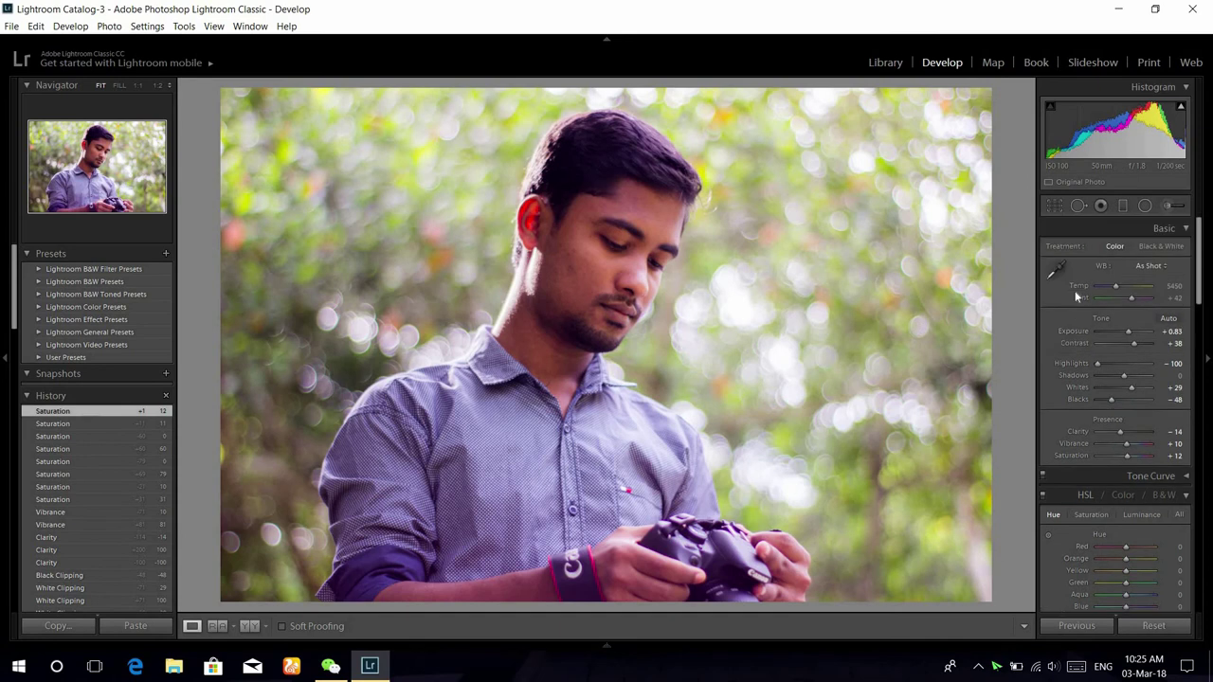
Step: Crop freeform with an unlocked aspect ratio, widening the sides and trimming top and bottom
{"action": "left_click", "coordinate": [1052, 209]}
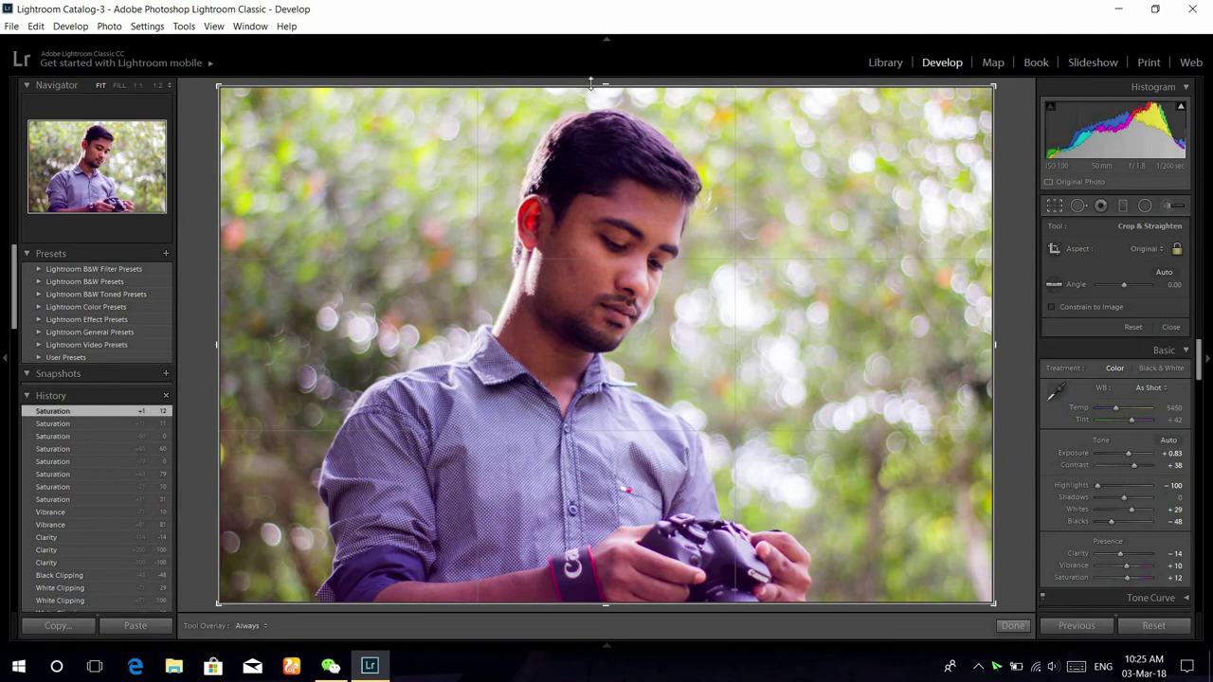
{"action": "left_click_drag", "start_coordinate": [590, 83], "coordinate": [592, 95]}
{"action": "left_click", "coordinate": [1177, 250]}
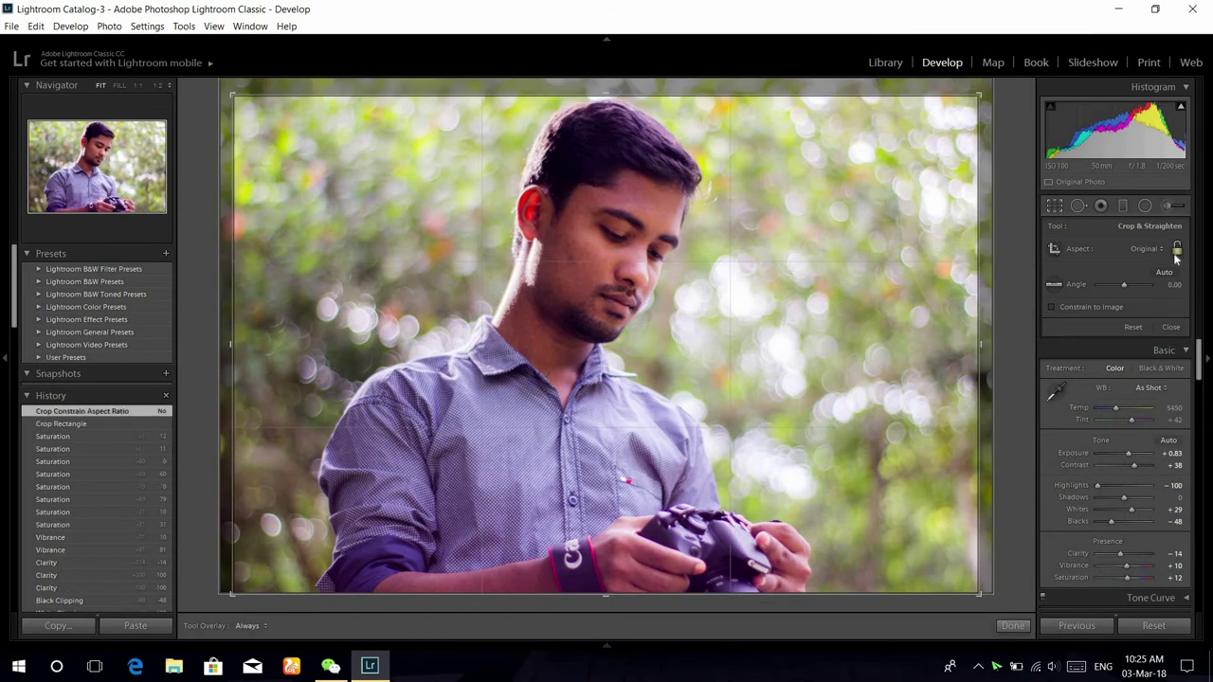
{"action": "left_click_drag", "start_coordinate": [979, 178], "coordinate": [990, 179]}
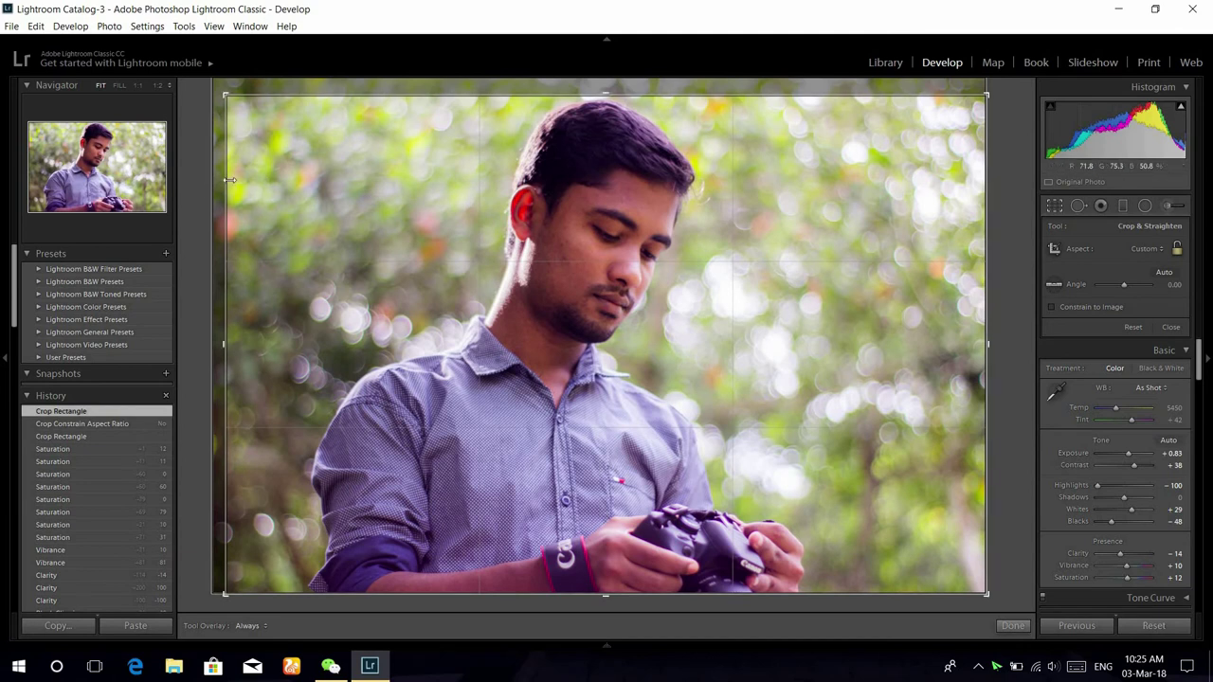
{"action": "left_click_drag", "start_coordinate": [228, 179], "coordinate": [201, 179]}
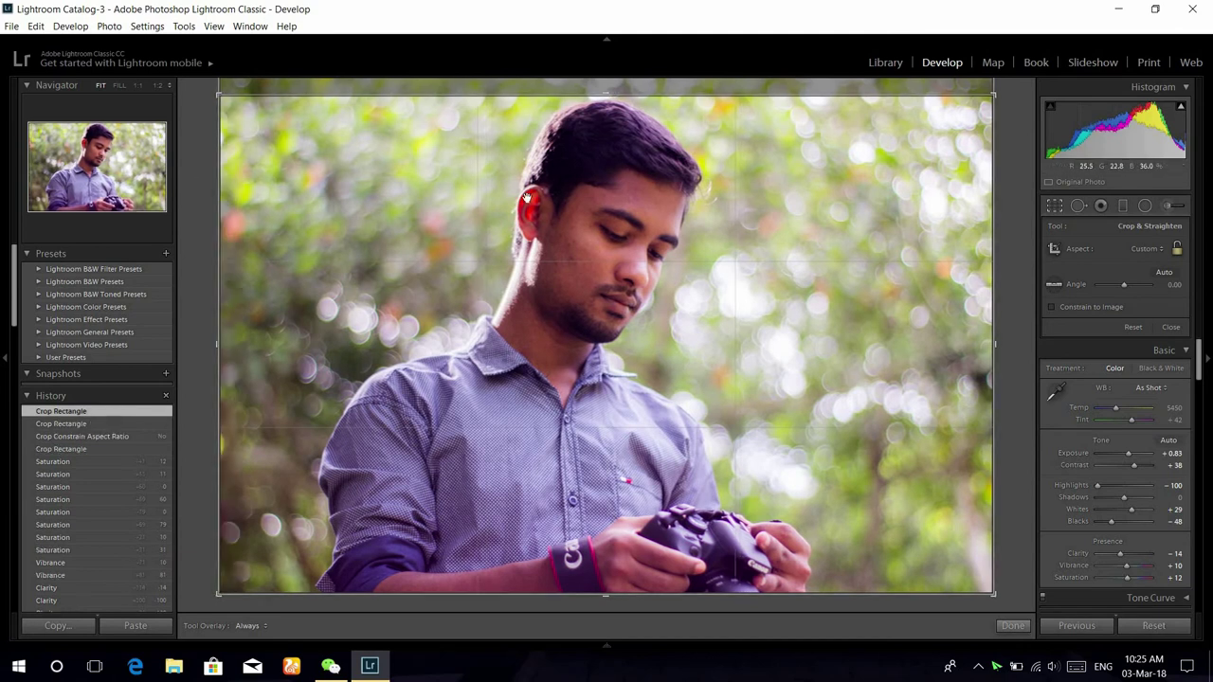
{"action": "left_click_drag", "start_coordinate": [559, 98], "coordinate": [559, 100]}
{"action": "key", "text": "ctrl+z"}
{"action": "left_click_drag", "start_coordinate": [648, 589], "coordinate": [646, 580]}
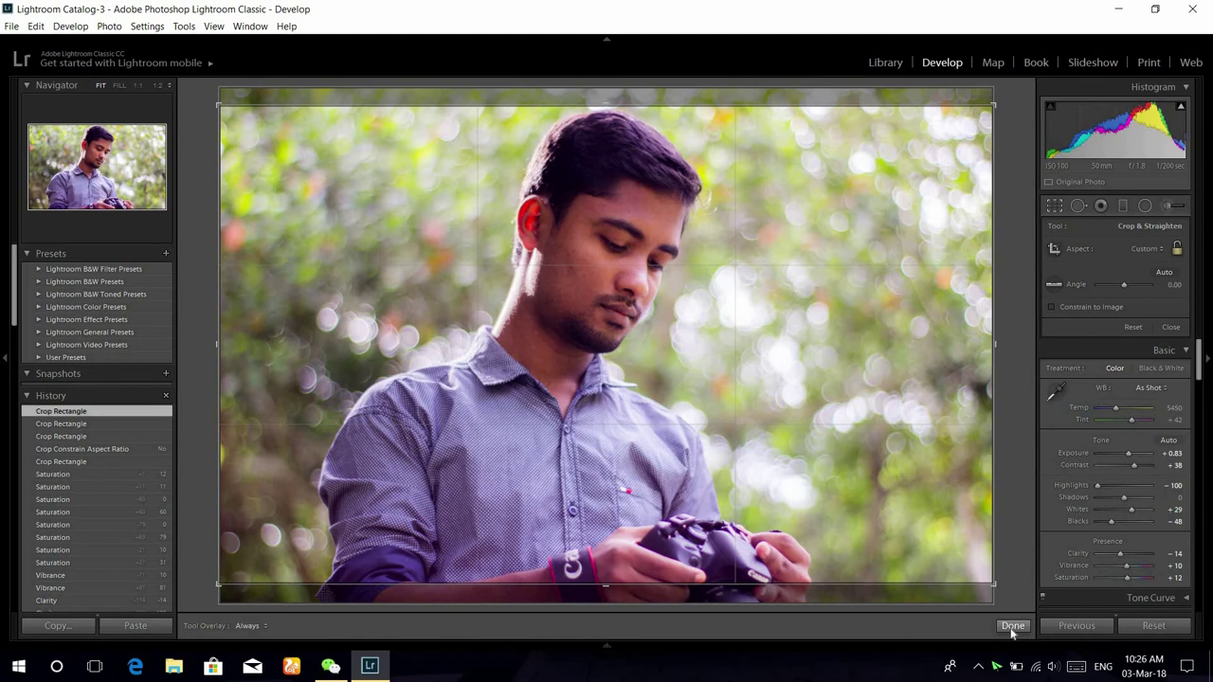
{"action": "left_click", "coordinate": [1011, 629]}
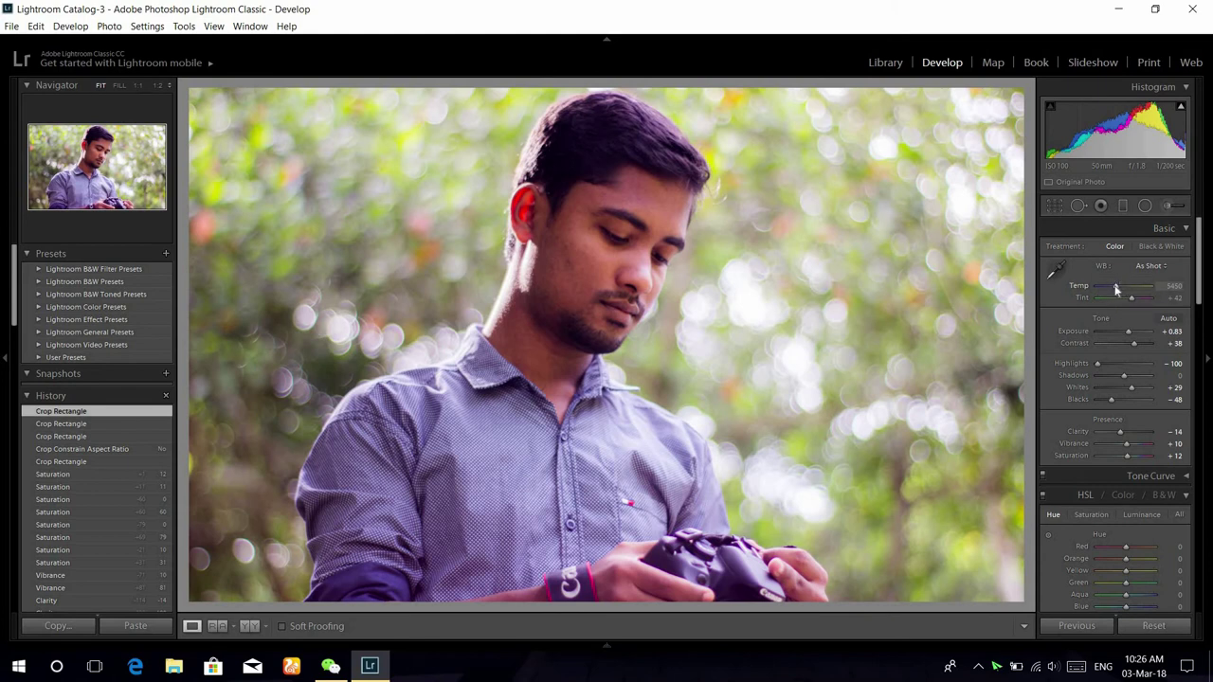
Step: Set the white-balance Temp slider to 6405, fine-tuning with arrow keys
{"action": "mouse_move", "coordinate": [1116, 291]}
{"action": "left_mouse_down"}
{"action": "mouse_move", "coordinate": [1106, 291]}
{"action": "mouse_move", "coordinate": [1118, 287]}
{"action": "left_mouse_up"}
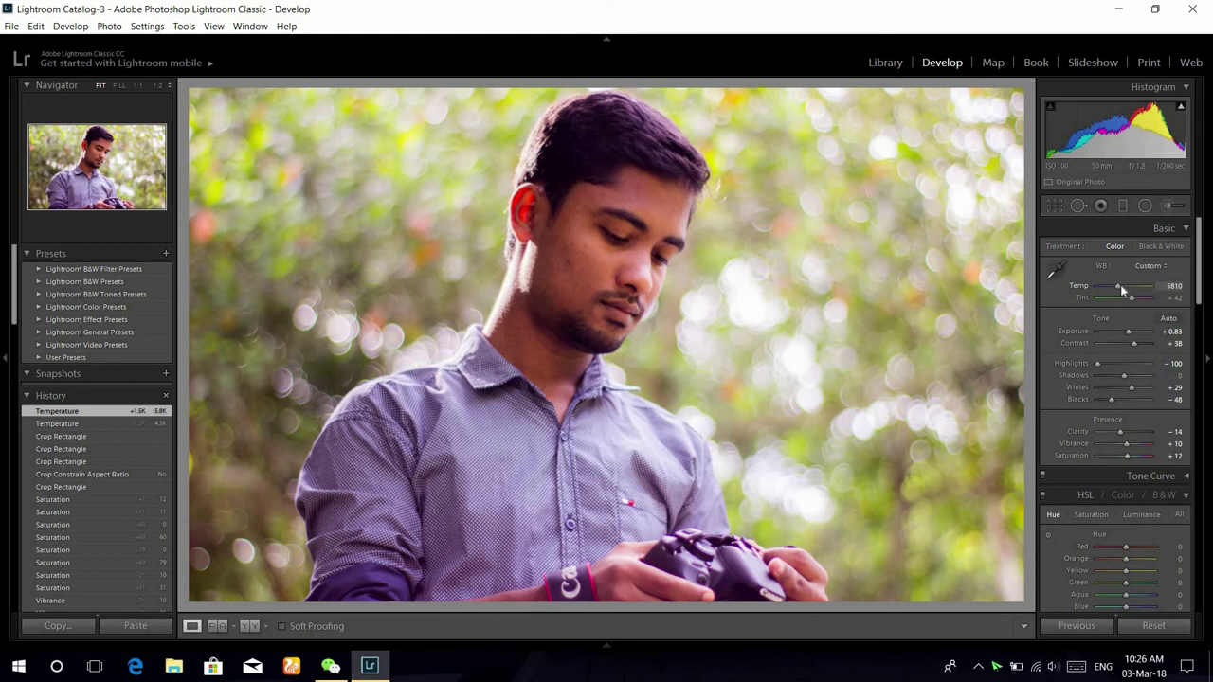
{"action": "left_click_drag", "start_coordinate": [1120, 284], "coordinate": [1125, 284]}
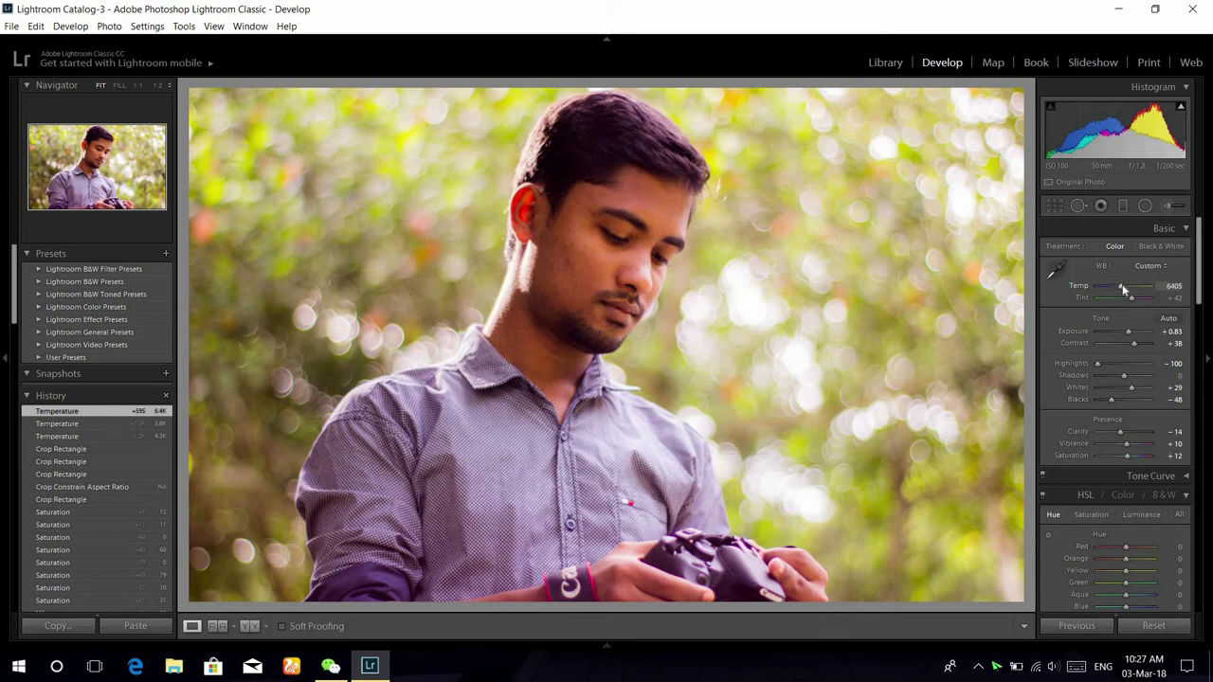
{"action": "key", "text": "shift+Up"}
{"action": "key", "text": "Down"}
{"action": "key", "text": "Down"}
{"action": "key", "text": "Down"}
{"action": "key", "text": "Down"}
{"action": "key", "text": "Down"}
{"action": "key", "text": "Down"}
{"action": "key", "text": "Down"}
{"action": "key", "text": "Down"}
{"action": "key", "text": "Down"}
{"action": "key", "text": "Down"}
Step: Check Before/After against the original, then lower Tint from +42 to +25
{"action": "left_click", "coordinate": [250, 627]}
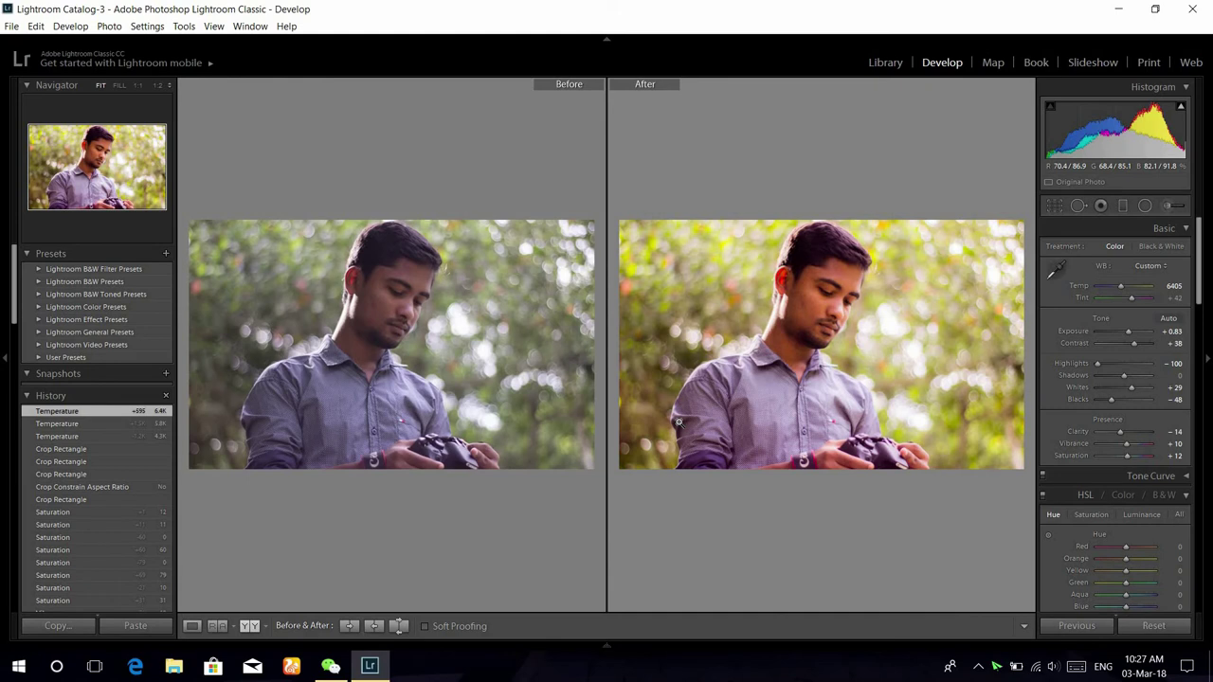
{"action": "left_click", "coordinate": [191, 626]}
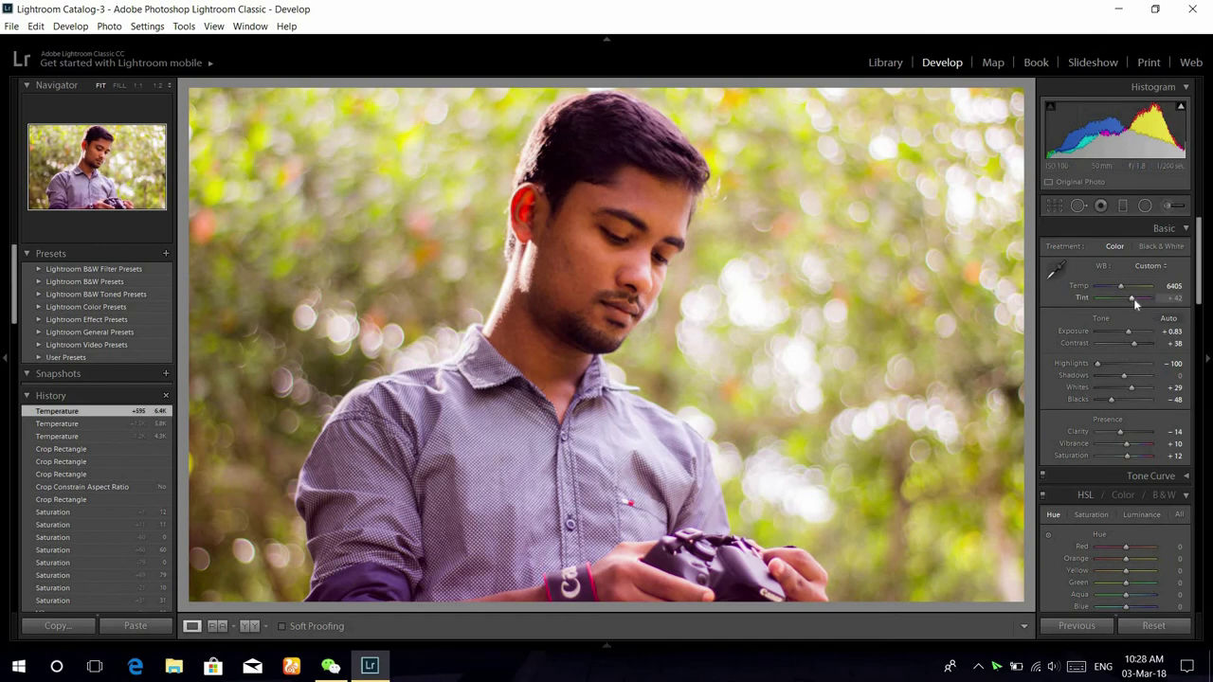
{"action": "key", "text": "shift"}
{"action": "left_click_drag", "start_coordinate": [1132, 300], "coordinate": [1129, 299]}
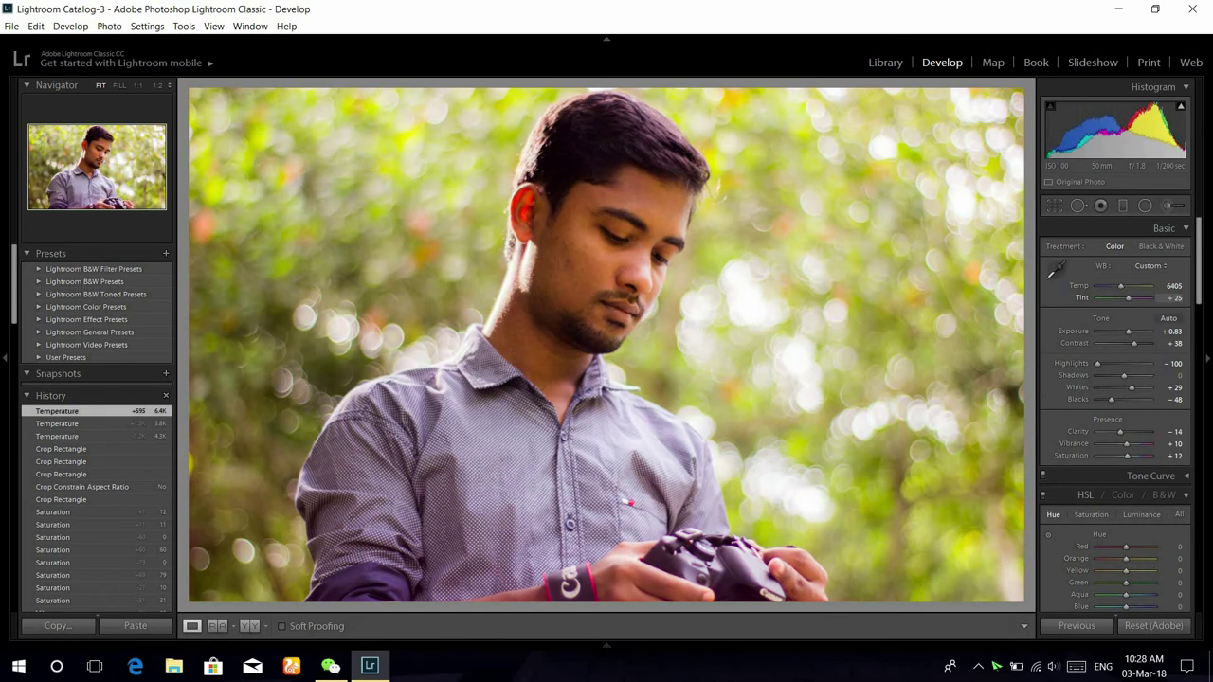
{"action": "left_click_drag", "start_coordinate": [1130, 299], "coordinate": [1129, 302]}
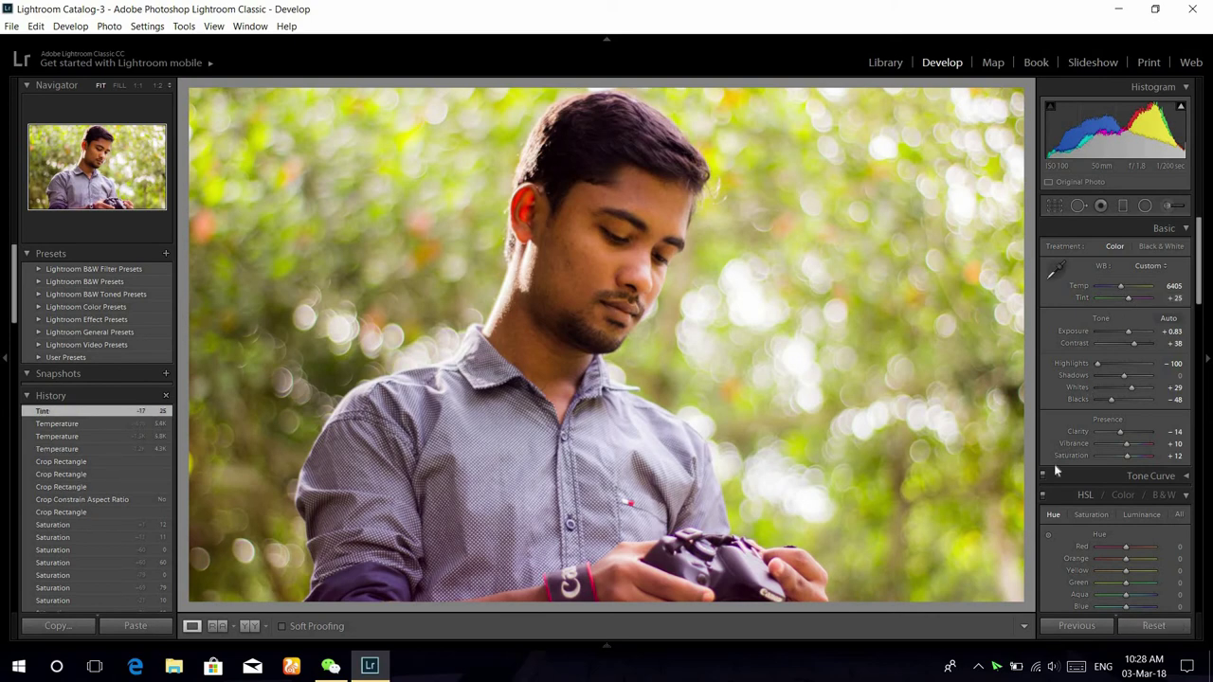
Step: Try and reset the Red hue, set HSL Green hue to −100, and compare Before/After
{"action": "scroll", "coordinate": [1055, 471], "scroll_direction": "down", "scroll_amount": 3}
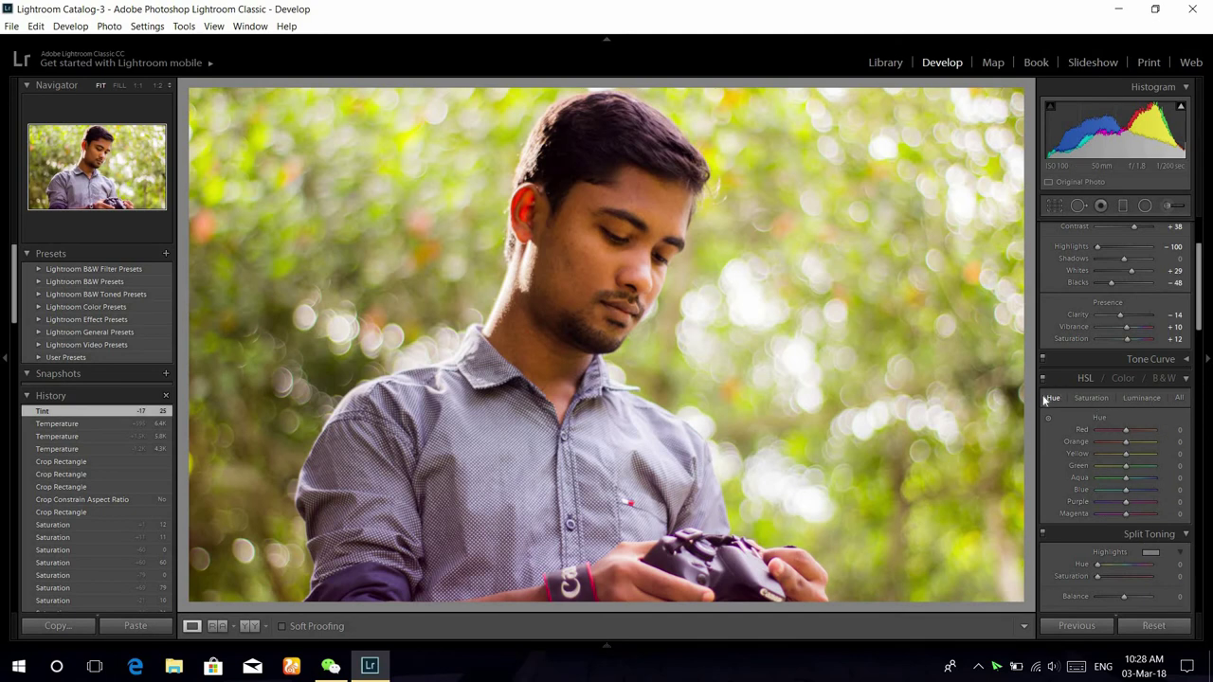
{"action": "mouse_move", "coordinate": [1127, 434]}
{"action": "left_mouse_down"}
{"action": "mouse_move", "coordinate": [1098, 430]}
{"action": "mouse_move", "coordinate": [1140, 430]}
{"action": "mouse_move", "coordinate": [1107, 428]}
{"action": "mouse_move", "coordinate": [1120, 432]}
{"action": "left_mouse_up"}
{"action": "double_click", "coordinate": [1120, 433]}
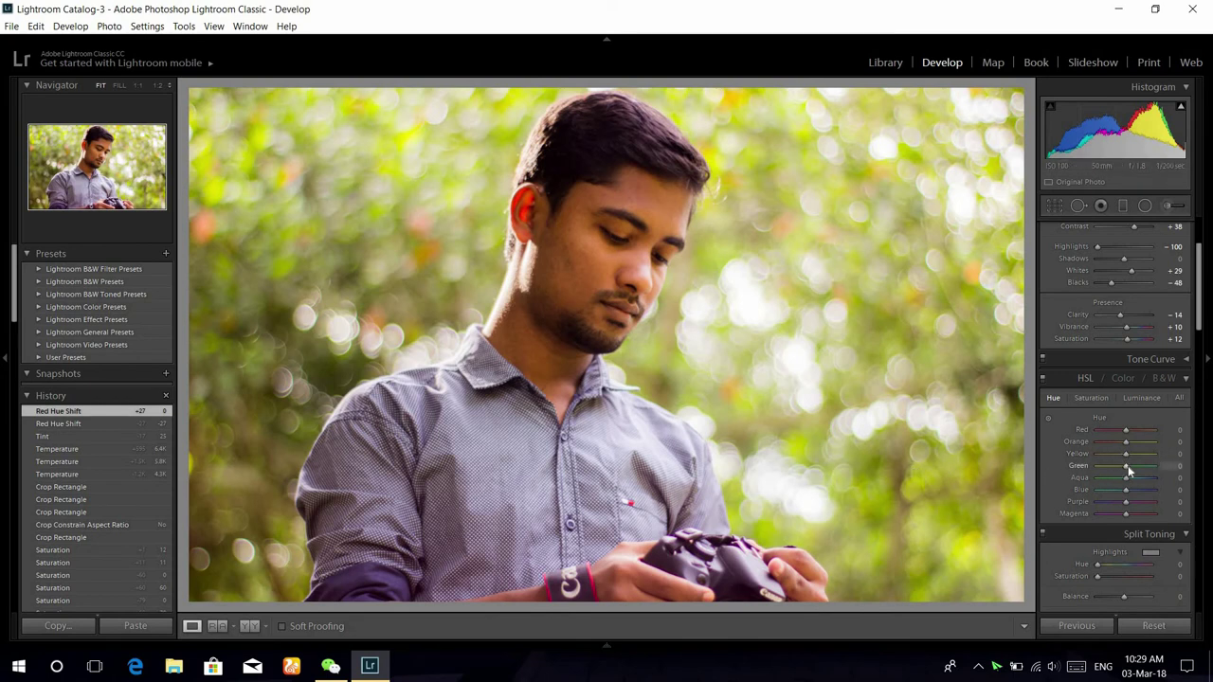
{"action": "left_click_drag", "start_coordinate": [1127, 468], "coordinate": [1058, 476]}
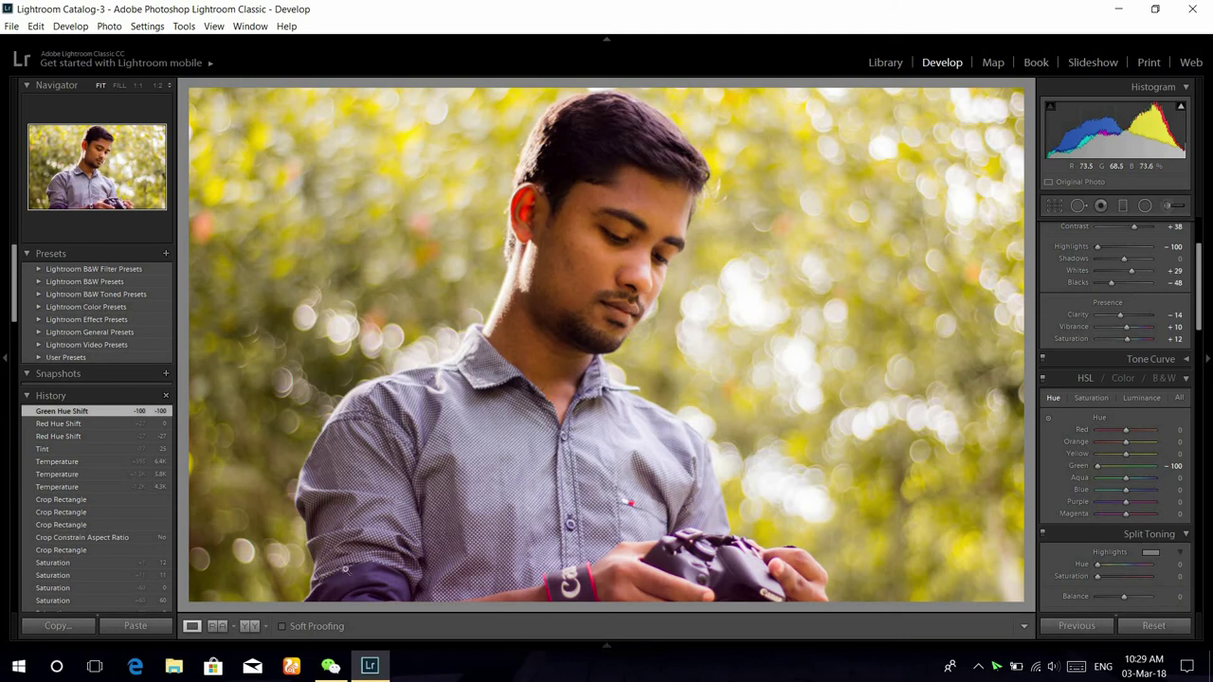
{"action": "left_click", "coordinate": [249, 626]}
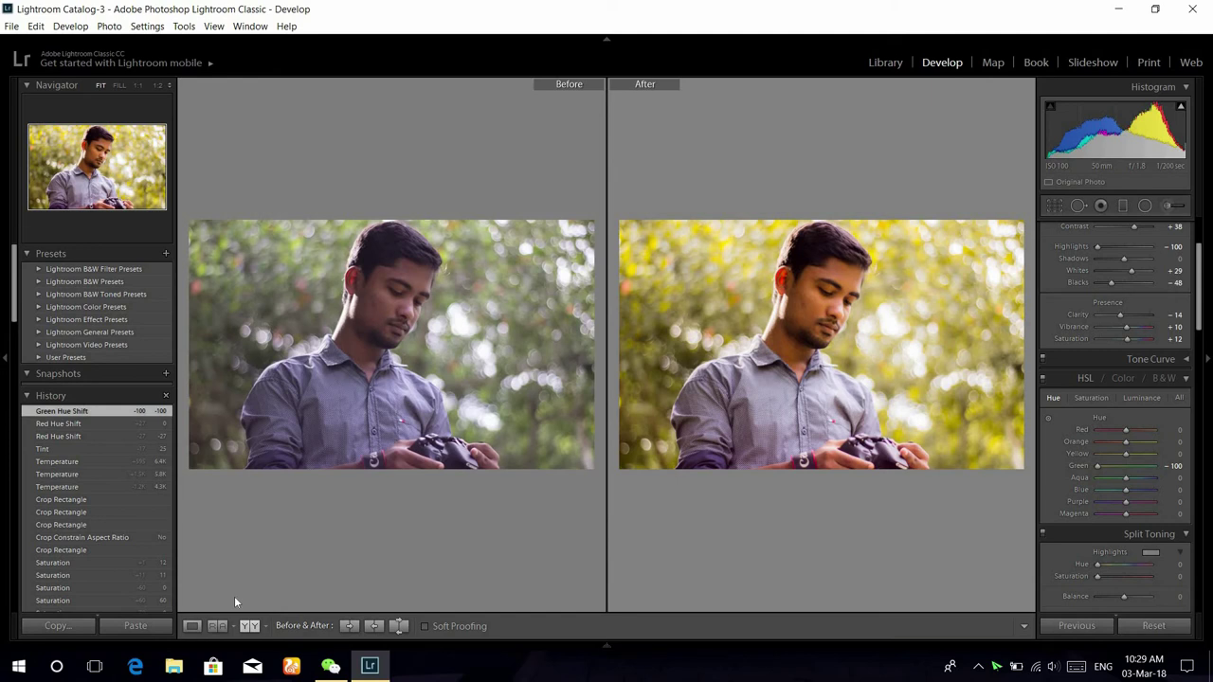
{"action": "left_click", "coordinate": [192, 627]}
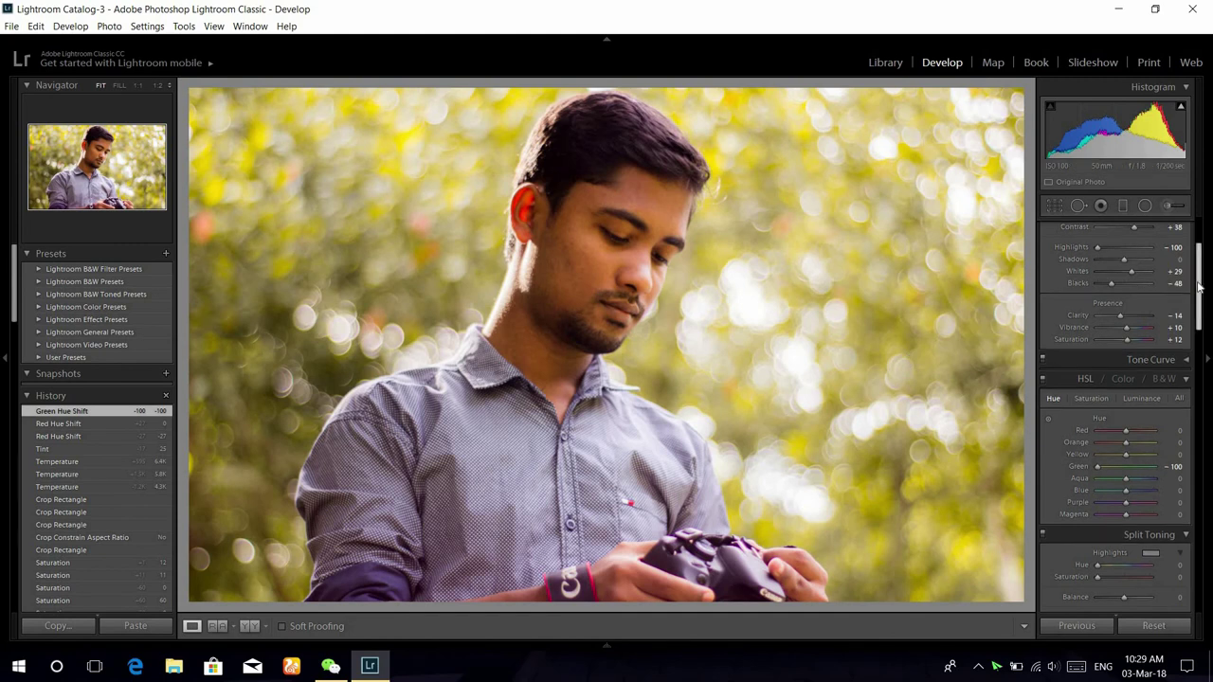
Step: Tint the Split Toning highlights warm yellow at Hue 57, Saturation 50
{"action": "scroll", "coordinate": [1123, 361], "scroll_direction": "down", "scroll_amount": 5}
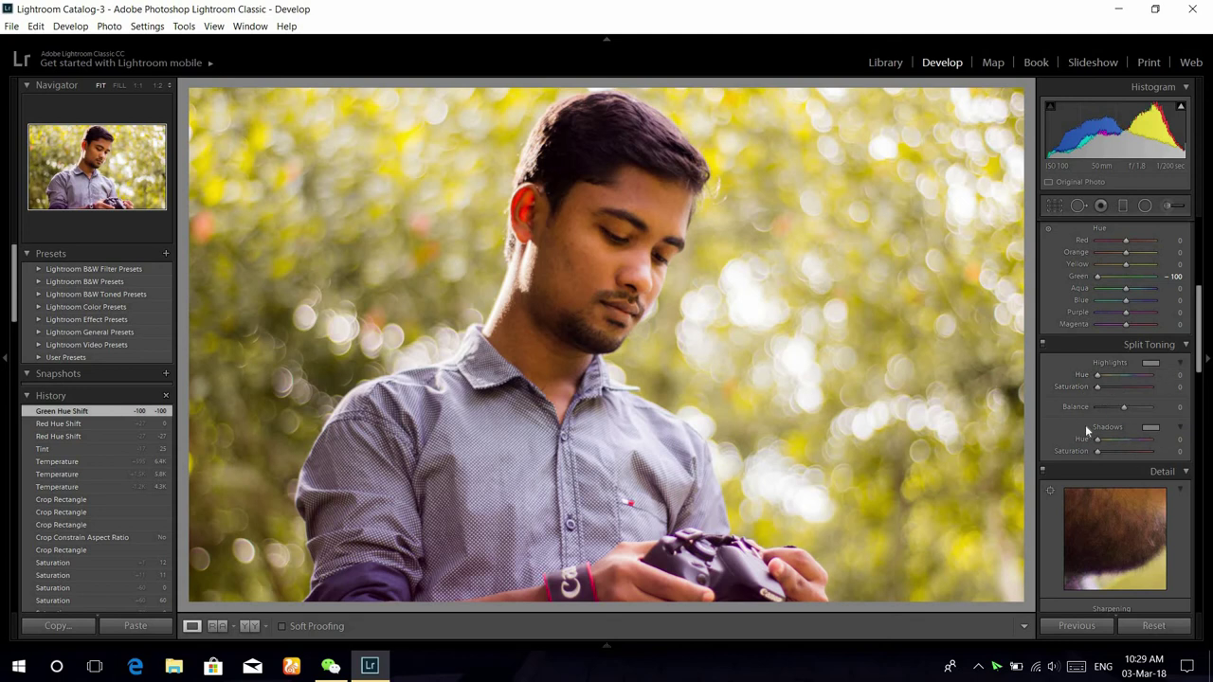
{"action": "left_click", "coordinate": [1150, 362]}
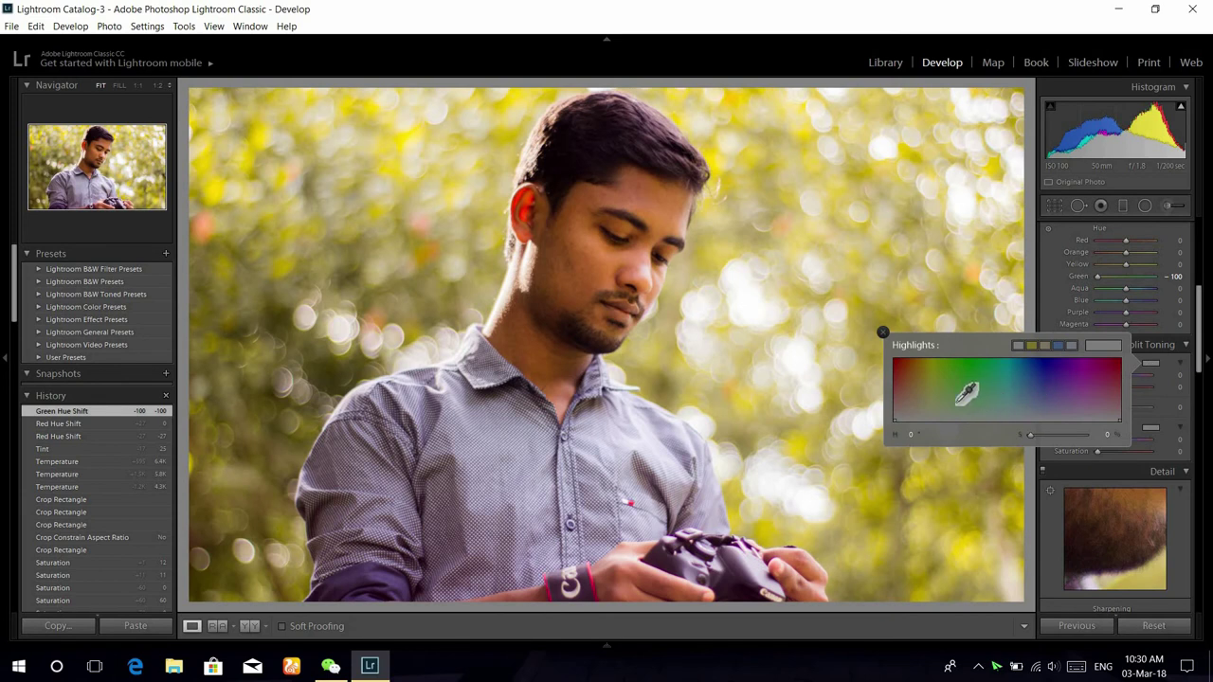
{"action": "left_click", "coordinate": [882, 334]}
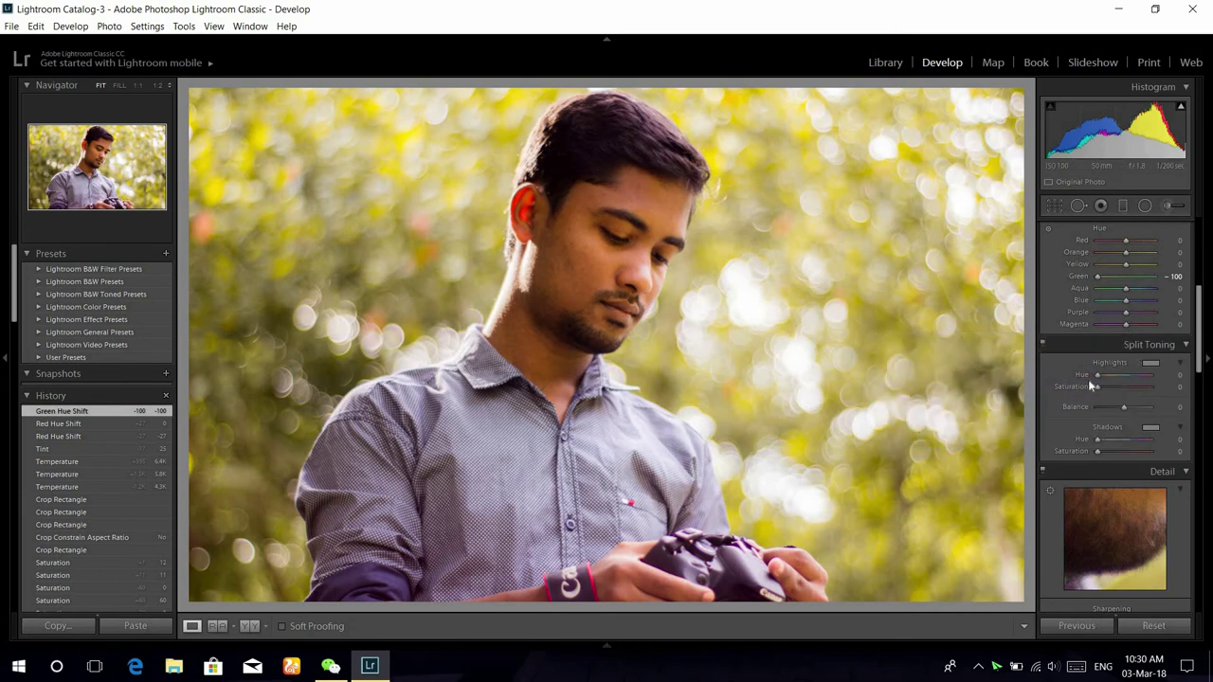
{"action": "left_click", "coordinate": [1149, 364]}
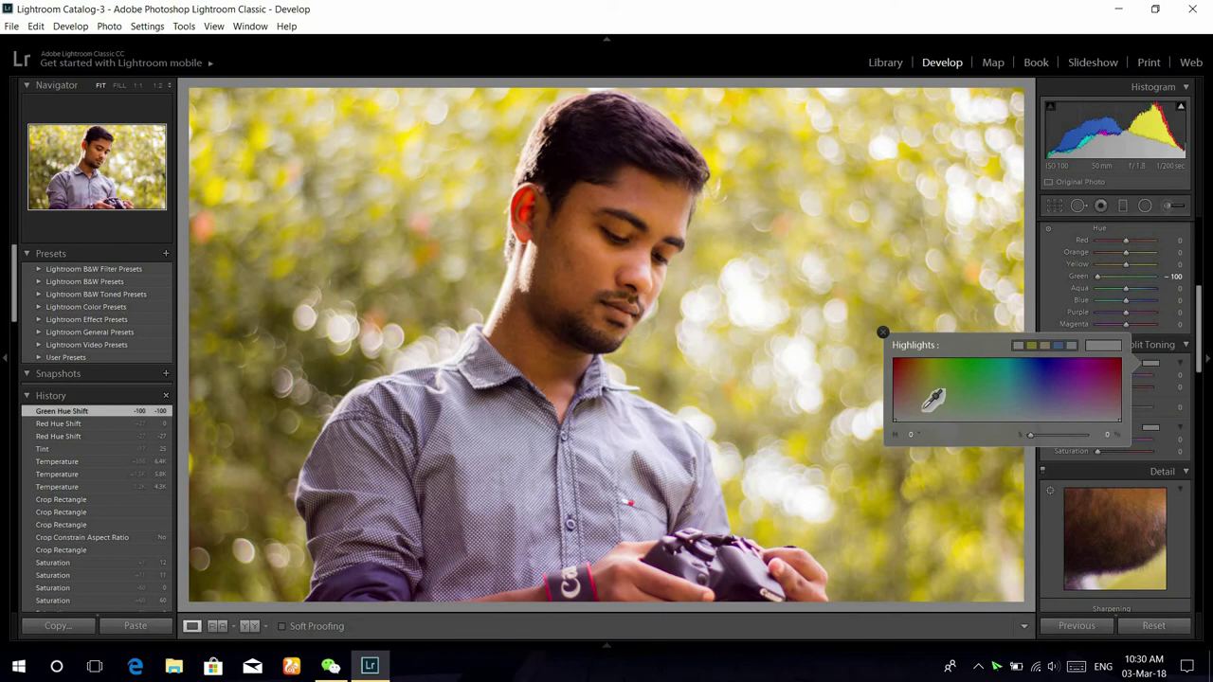
{"action": "left_click_drag", "start_coordinate": [932, 400], "coordinate": [940, 380]}
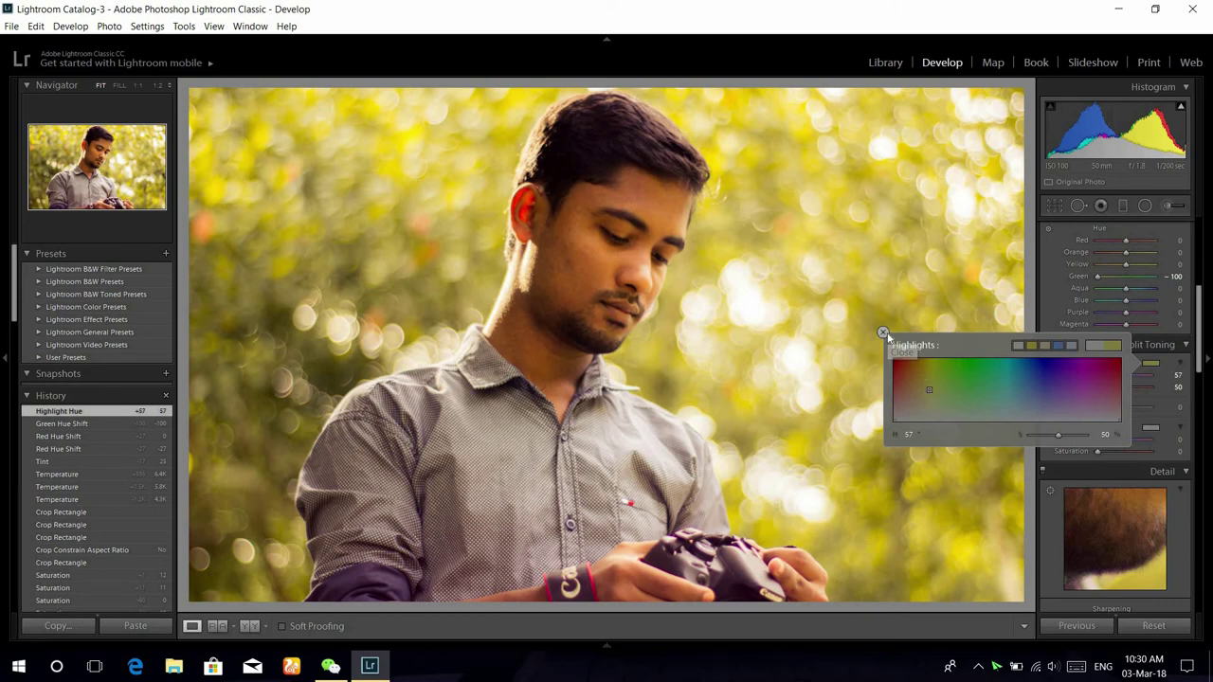
{"action": "left_click", "coordinate": [883, 332]}
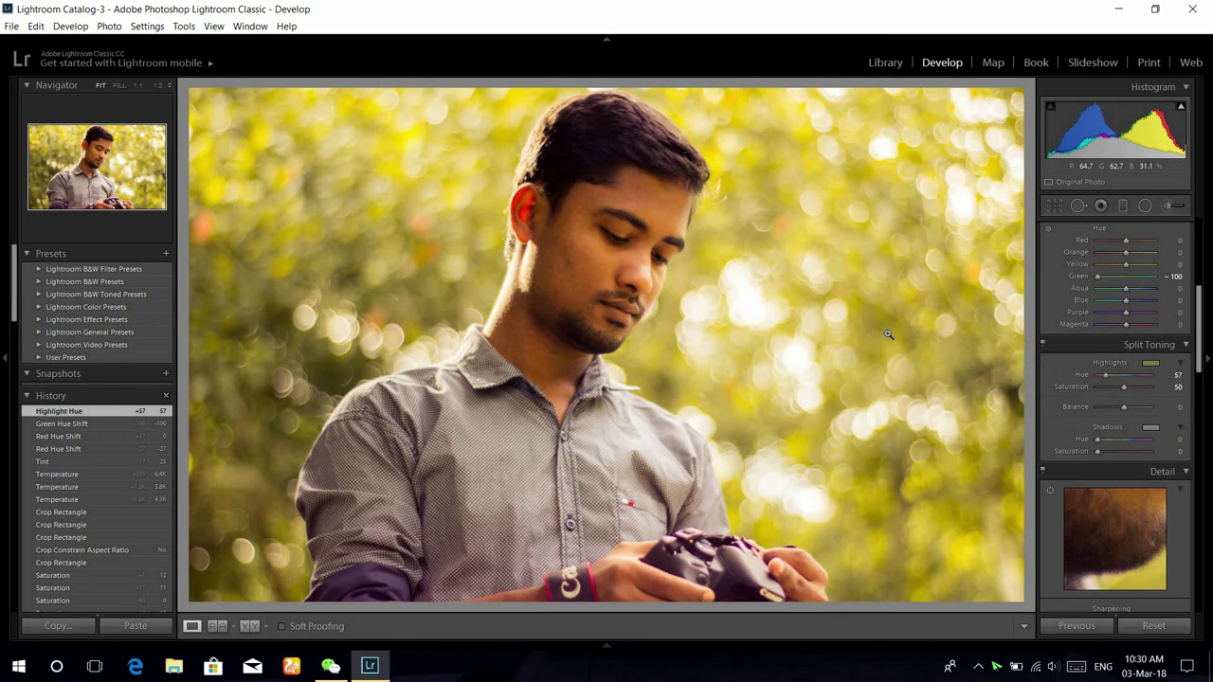
Step: Tint the Split Toning shadows purple at Hue 293, Saturation 20
{"action": "left_click", "coordinate": [1149, 428]}
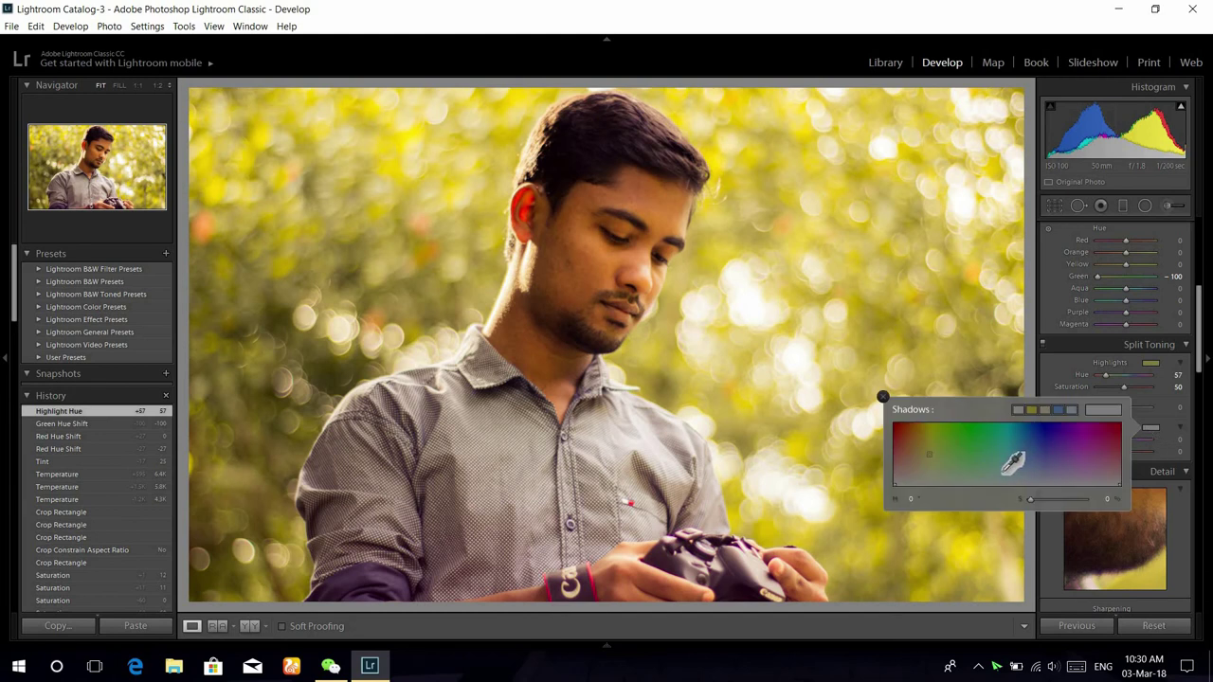
{"action": "left_click_drag", "start_coordinate": [1012, 453], "coordinate": [1080, 460]}
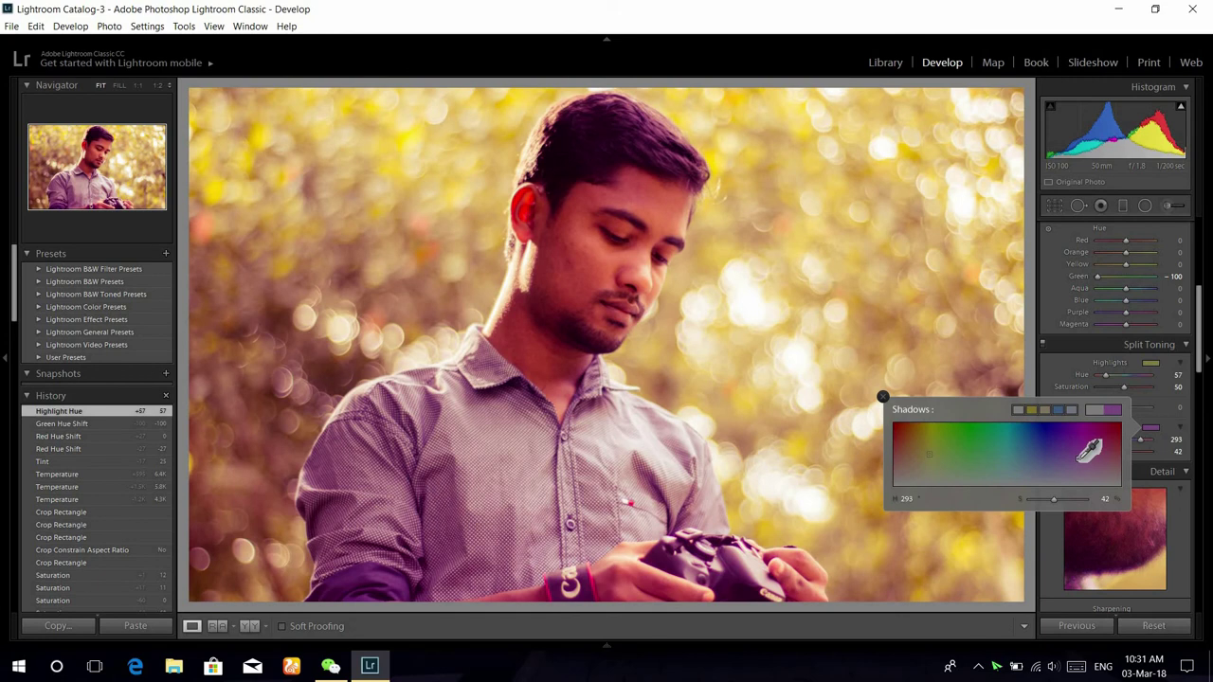
{"action": "left_click_drag", "start_coordinate": [1080, 460], "coordinate": [1079, 472]}
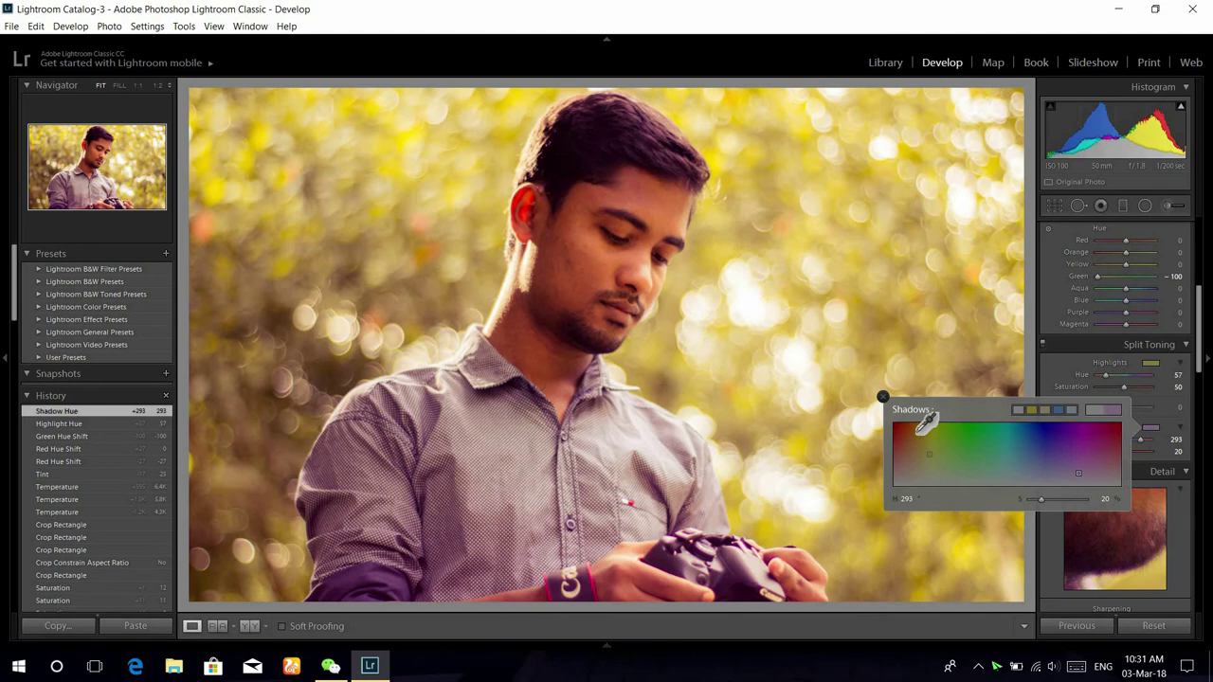
{"action": "left_click", "coordinate": [882, 397]}
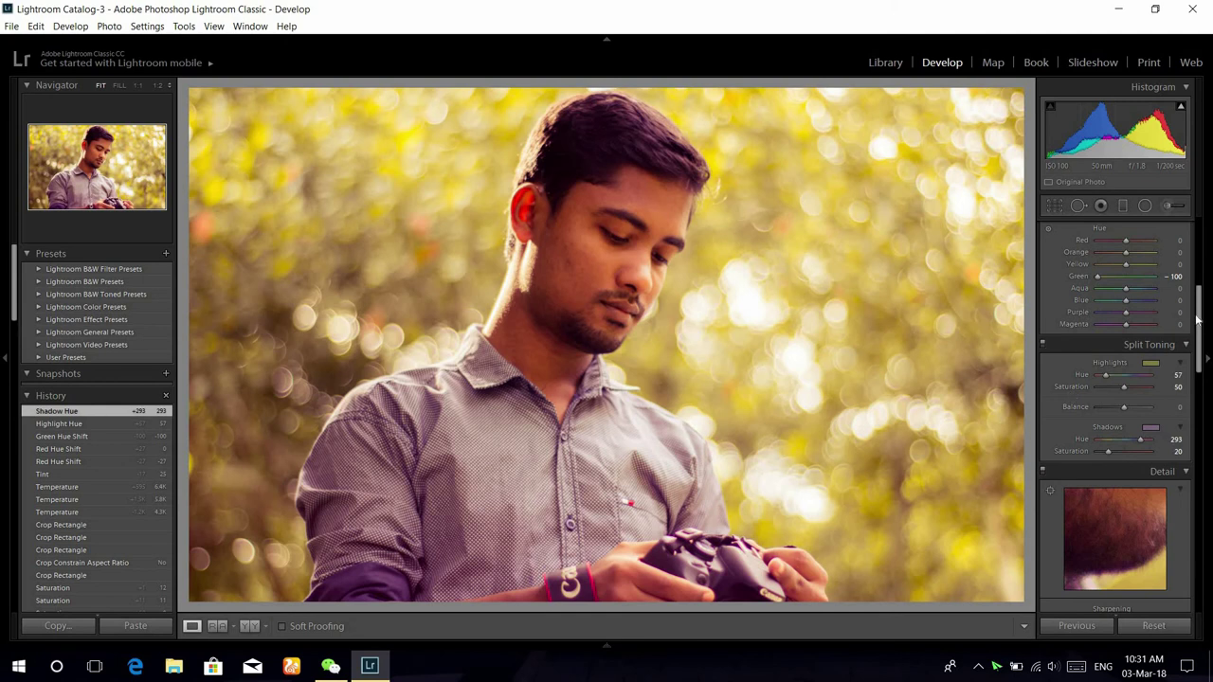
Step: Bring up the Detail panel and inspect the eyes, hair and ear at 1:1
{"action": "left_click_drag", "start_coordinate": [1198, 320], "coordinate": [1190, 396]}
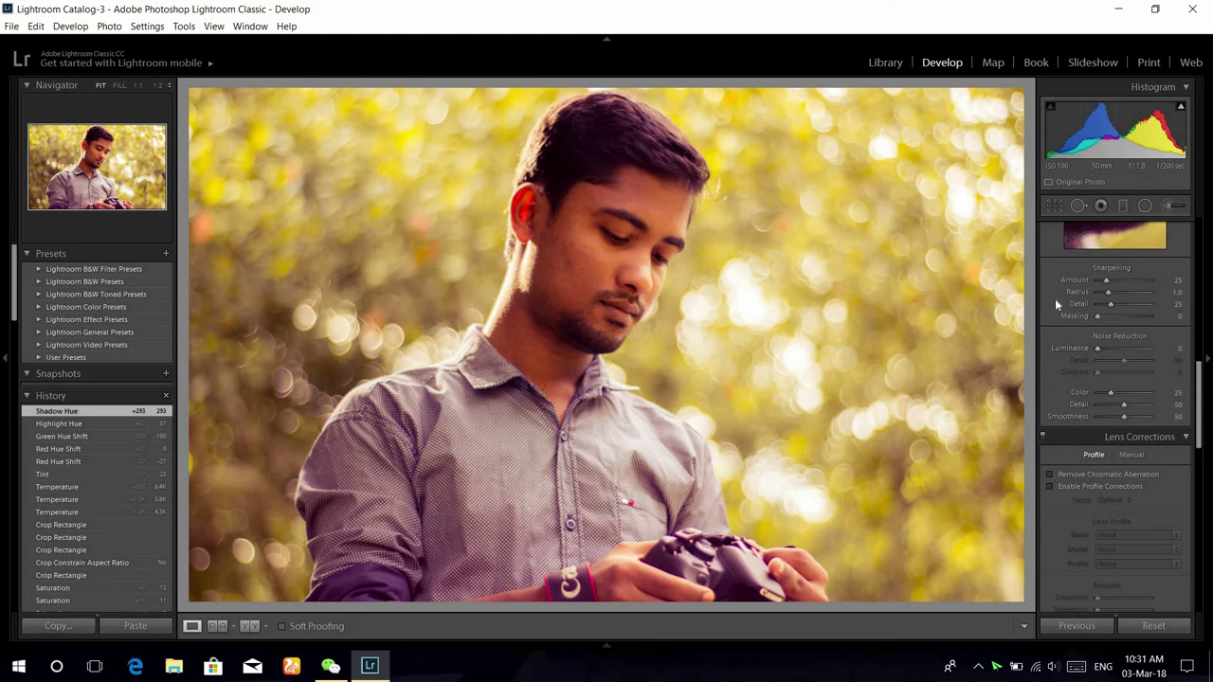
{"action": "left_click", "coordinate": [611, 288]}
{"action": "left_click_drag", "start_coordinate": [571, 365], "coordinate": [678, 370]}
{"action": "left_click_drag", "start_coordinate": [691, 271], "coordinate": [655, 325]}
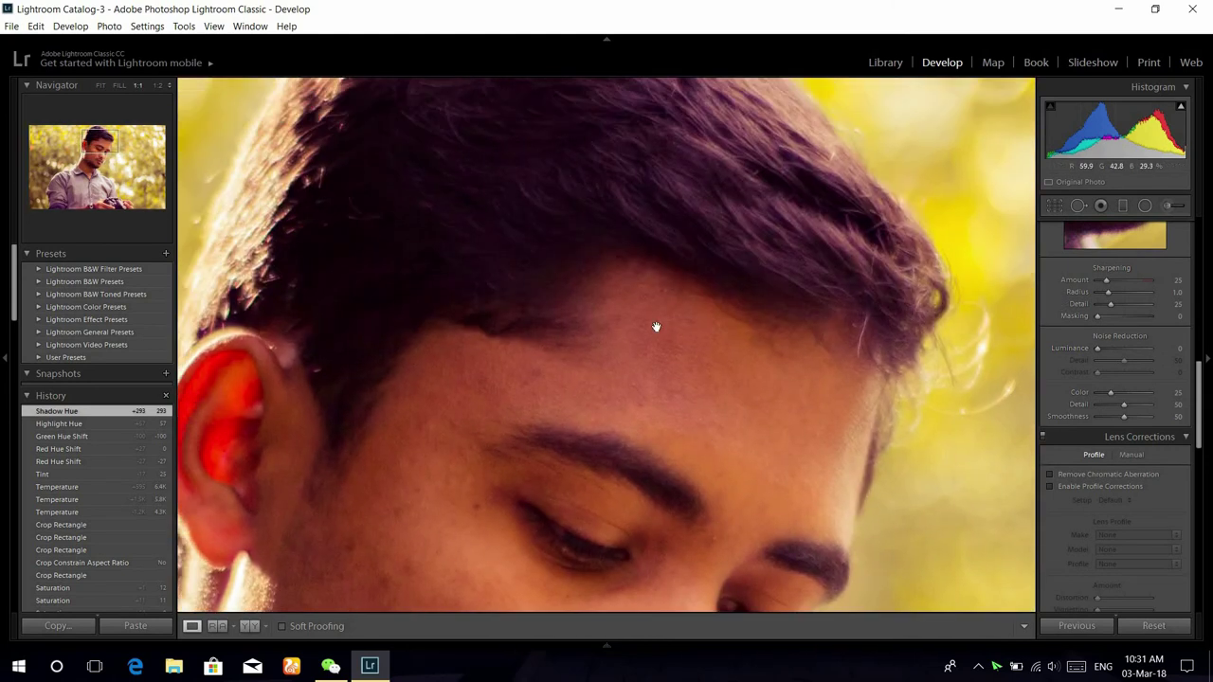
{"action": "left_click", "coordinate": [655, 325]}
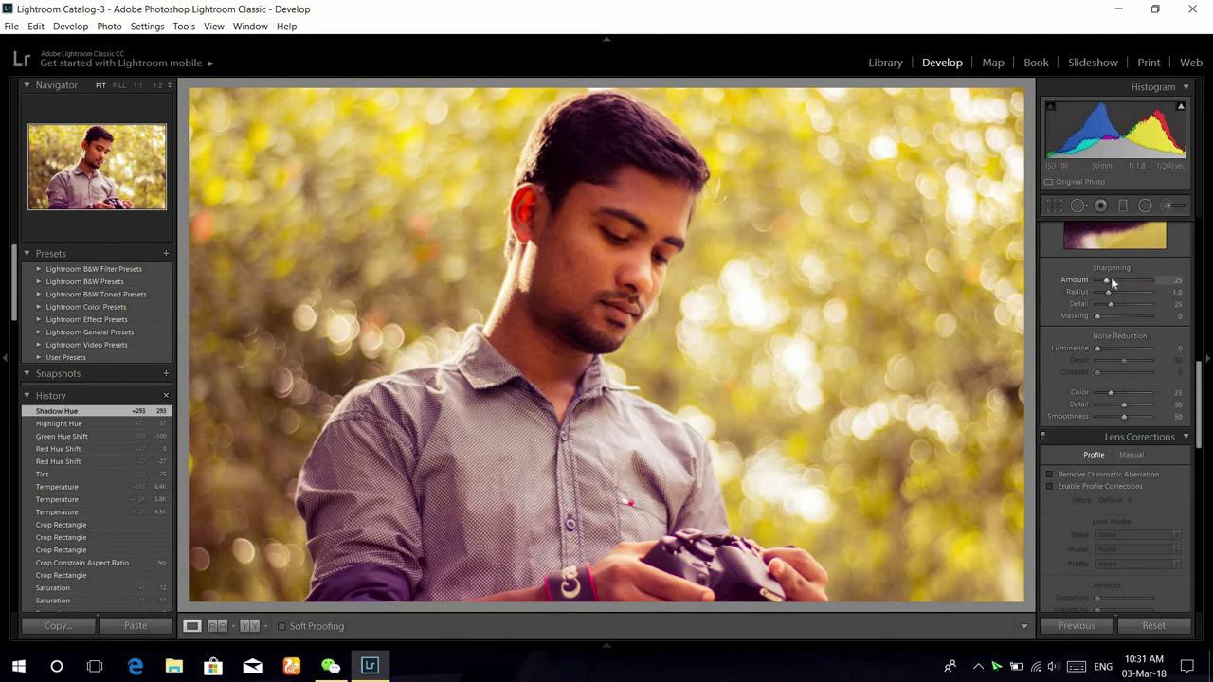
Step: Raise Sharpening Amount from 25 to 36 and check the face at 1:1
{"action": "left_click_drag", "start_coordinate": [1105, 282], "coordinate": [1108, 282]}
{"action": "left_click_drag", "start_coordinate": [1110, 281], "coordinate": [1110, 281]}
{"action": "left_click", "coordinate": [542, 286]}
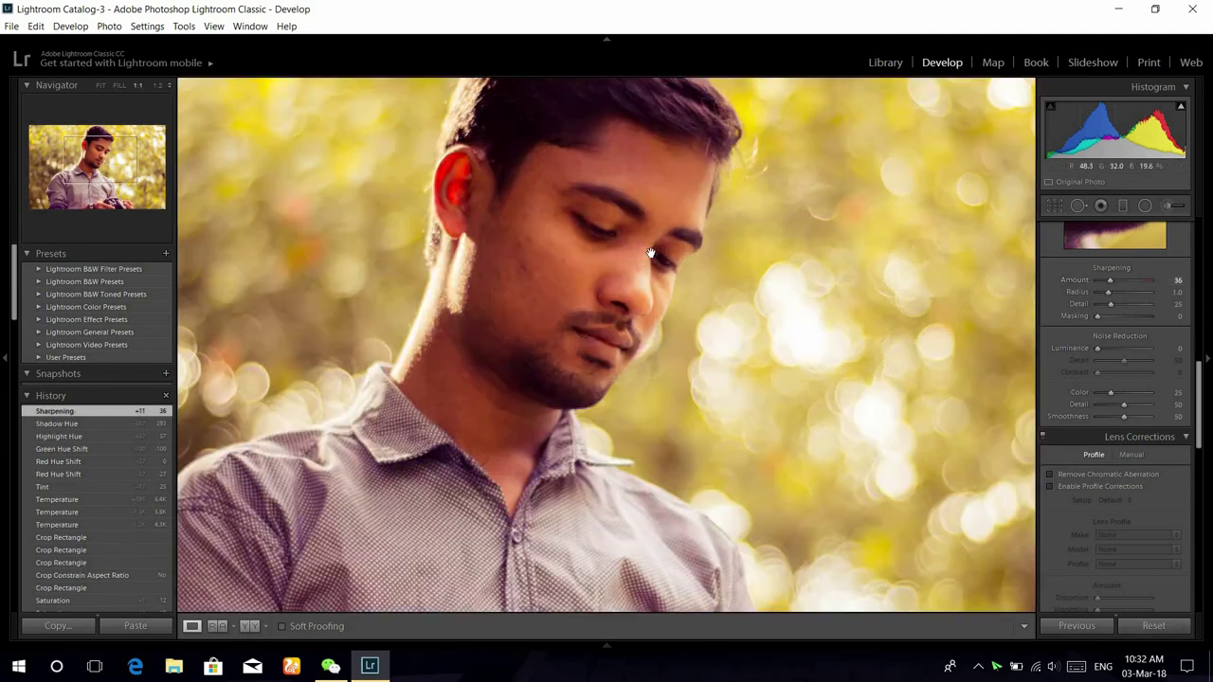
{"action": "left_click_drag", "start_coordinate": [542, 286], "coordinate": [653, 439]}
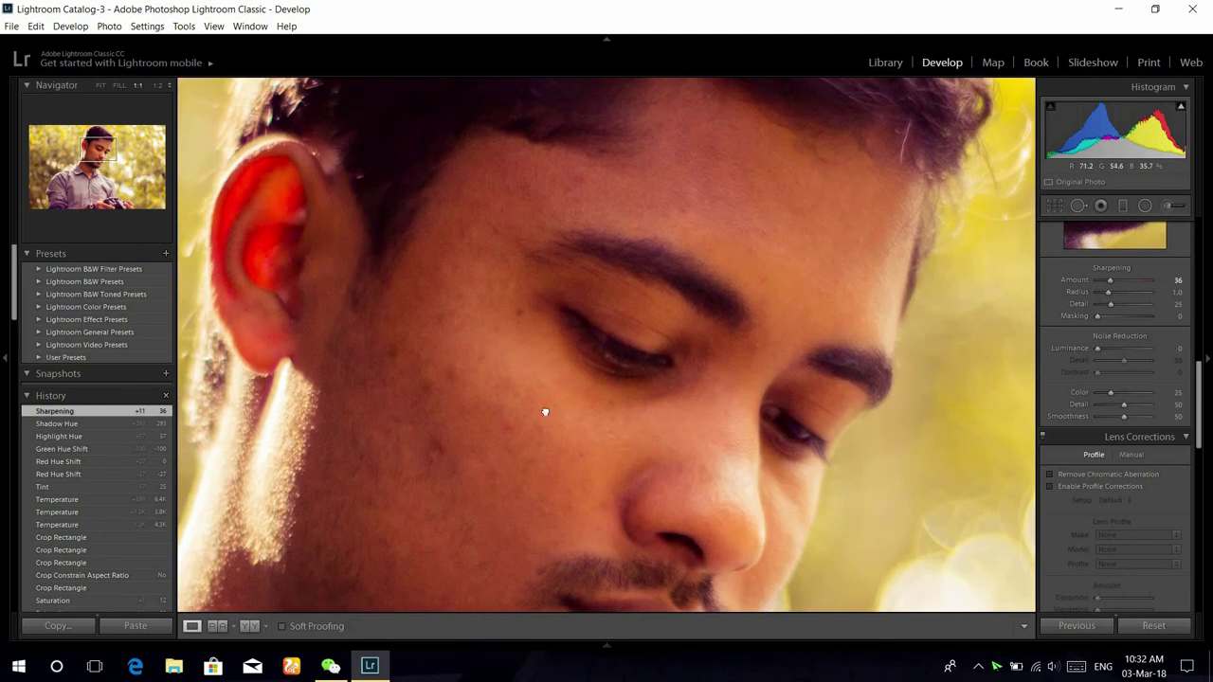
{"action": "left_click_drag", "start_coordinate": [544, 408], "coordinate": [584, 424]}
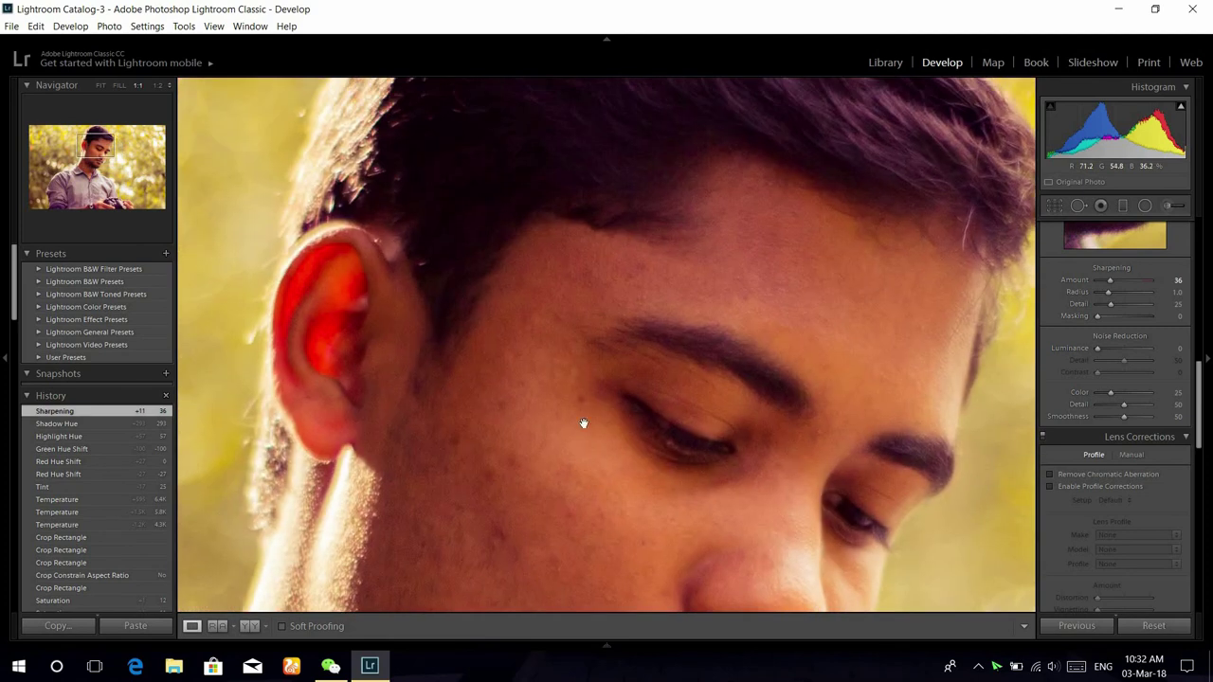
{"action": "left_click", "coordinate": [590, 363]}
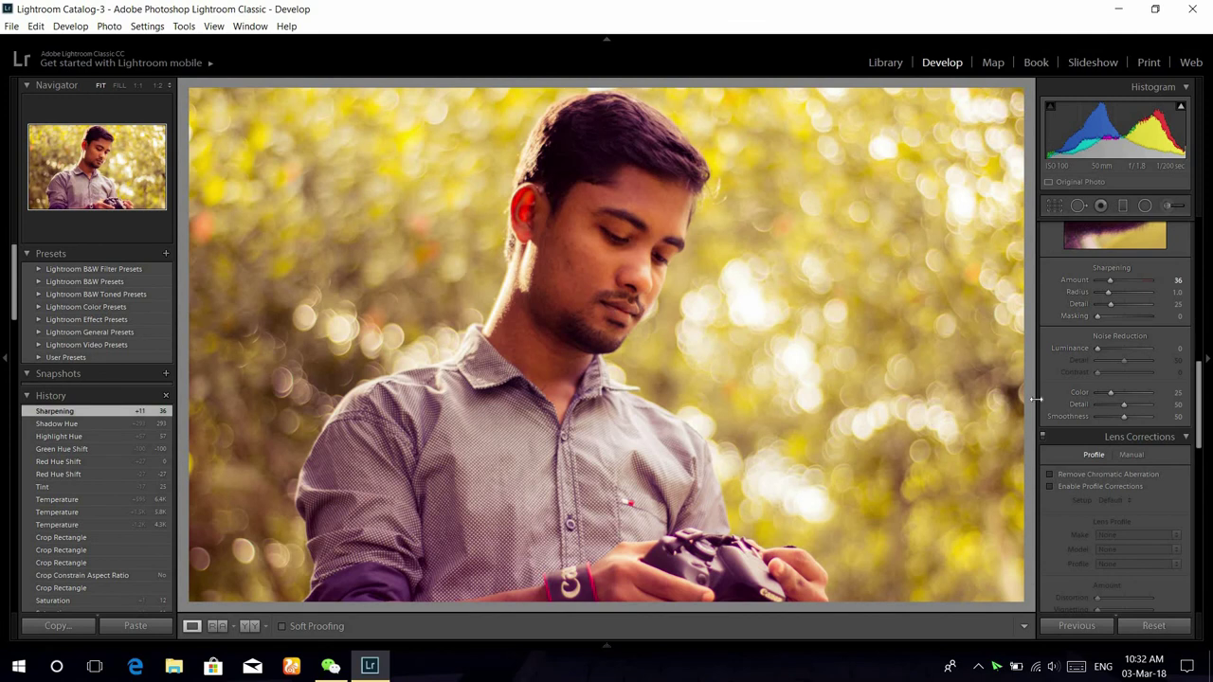
Step: Zoom to 1:1 on the face and set Noise Reduction Luminance to 62
{"action": "scroll", "coordinate": [1080, 438], "scroll_direction": "down", "scroll_amount": 1}
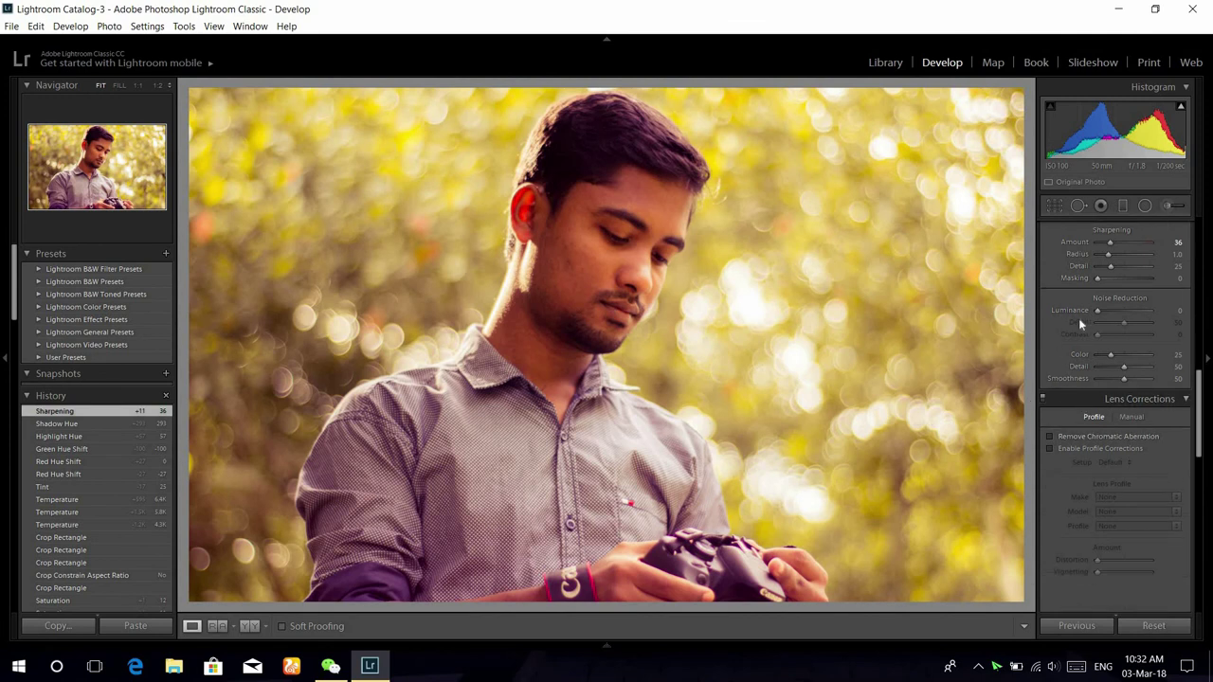
{"action": "left_click", "coordinate": [571, 275]}
{"action": "left_click_drag", "start_coordinate": [657, 236], "coordinate": [581, 403]}
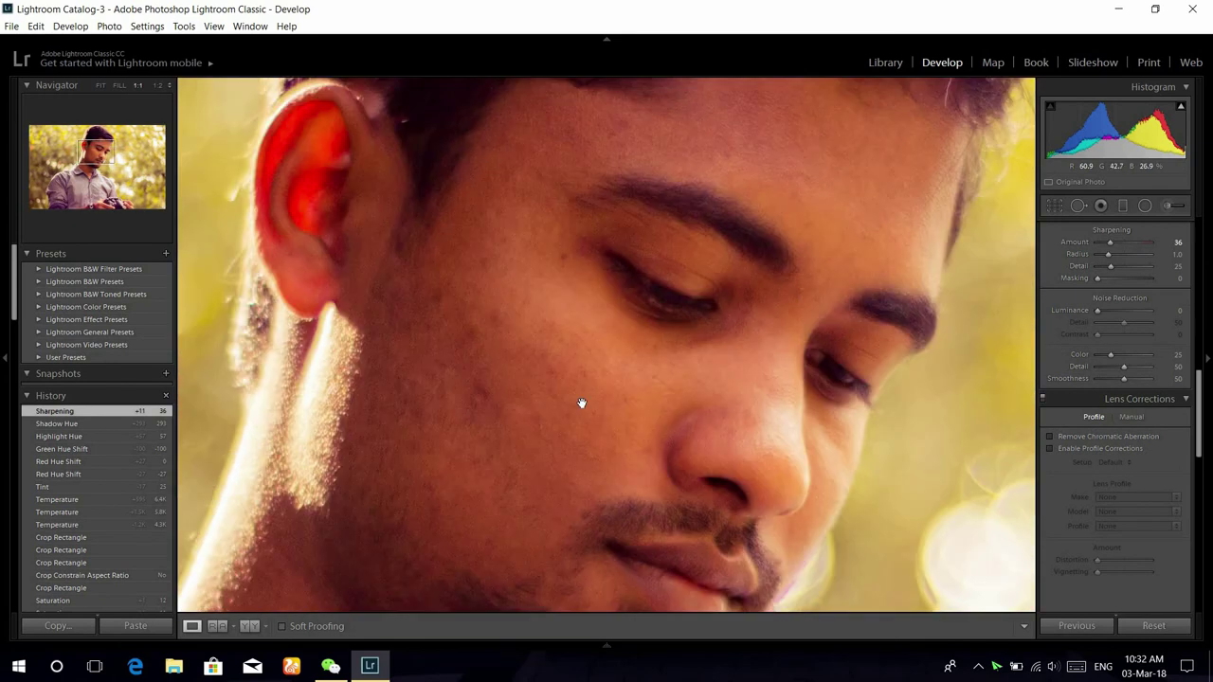
{"action": "left_click_drag", "start_coordinate": [533, 395], "coordinate": [497, 442]}
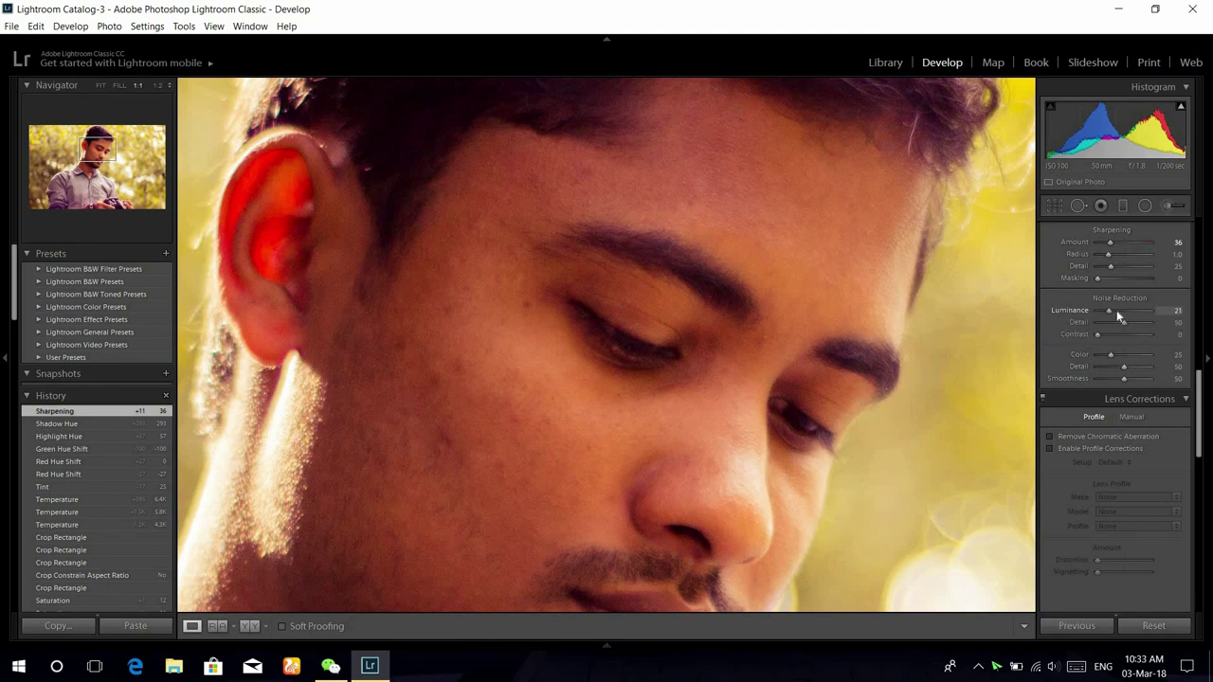
{"action": "mouse_move", "coordinate": [1120, 310]}
{"action": "left_mouse_down"}
{"action": "mouse_move", "coordinate": [1143, 315]}
{"action": "mouse_move", "coordinate": [1130, 313]}
{"action": "left_mouse_up"}
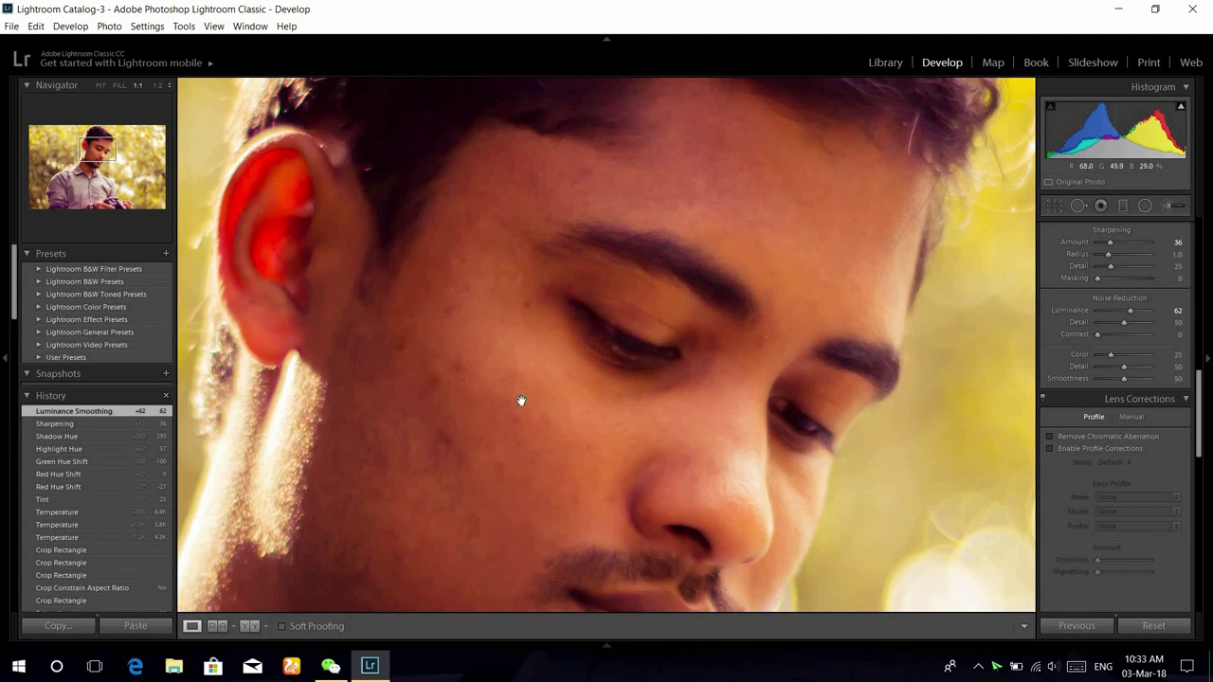
Step: Compare the Sharpening and Luminance Smoothing history states, then return to the whole-photo view
{"action": "left_click", "coordinate": [84, 423]}
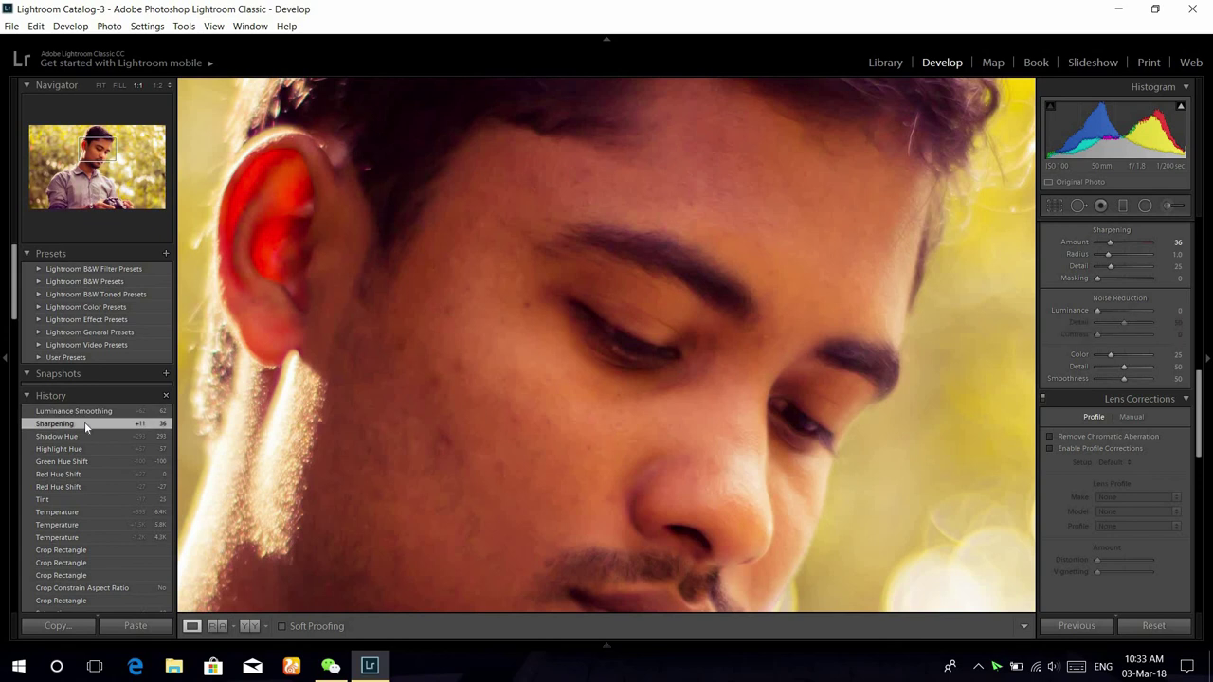
{"action": "left_click", "coordinate": [85, 409]}
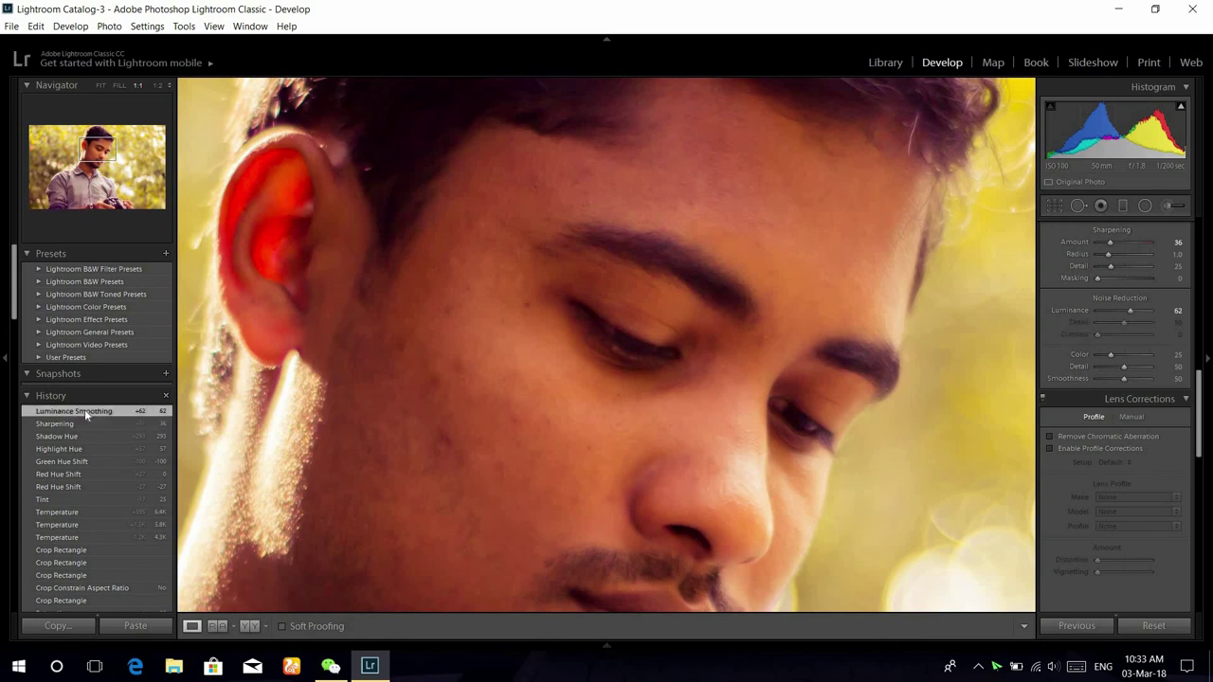
{"action": "left_click", "coordinate": [544, 427]}
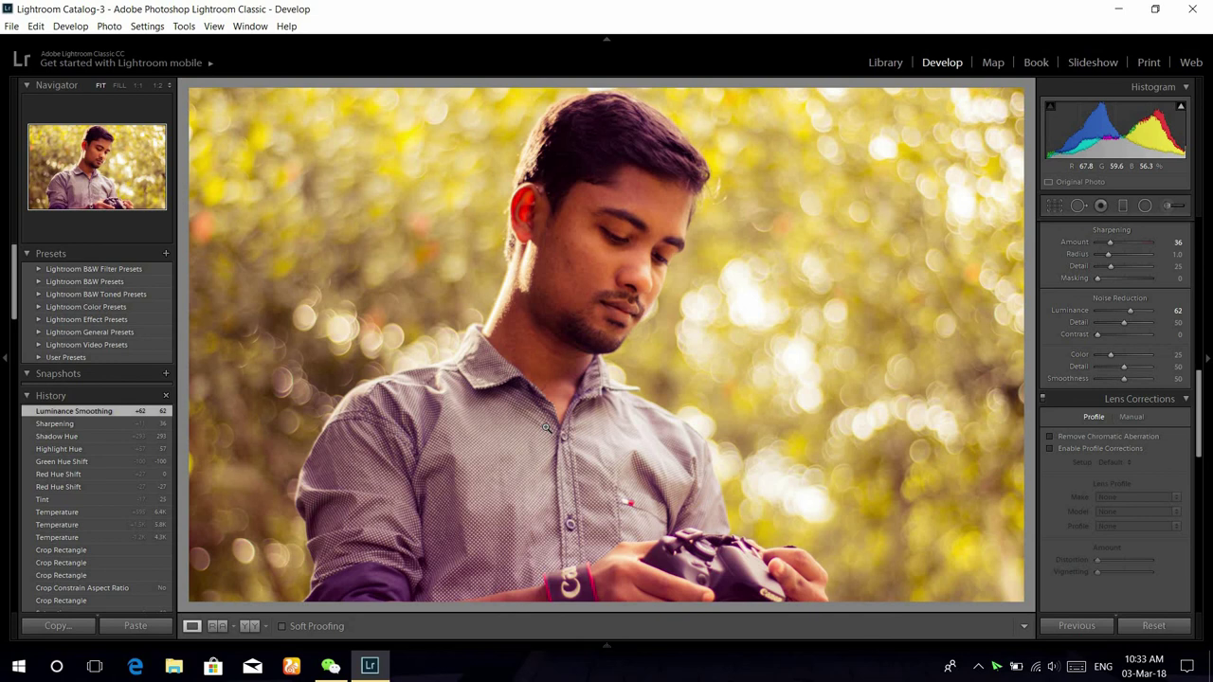
{"action": "left_click", "coordinate": [604, 262]}
{"action": "left_click", "coordinate": [607, 262]}
Step: Enable Remove Chromatic Aberration and the Canon EF 50mm f/1.2L USM lens profile
{"action": "left_click", "coordinate": [1051, 436]}
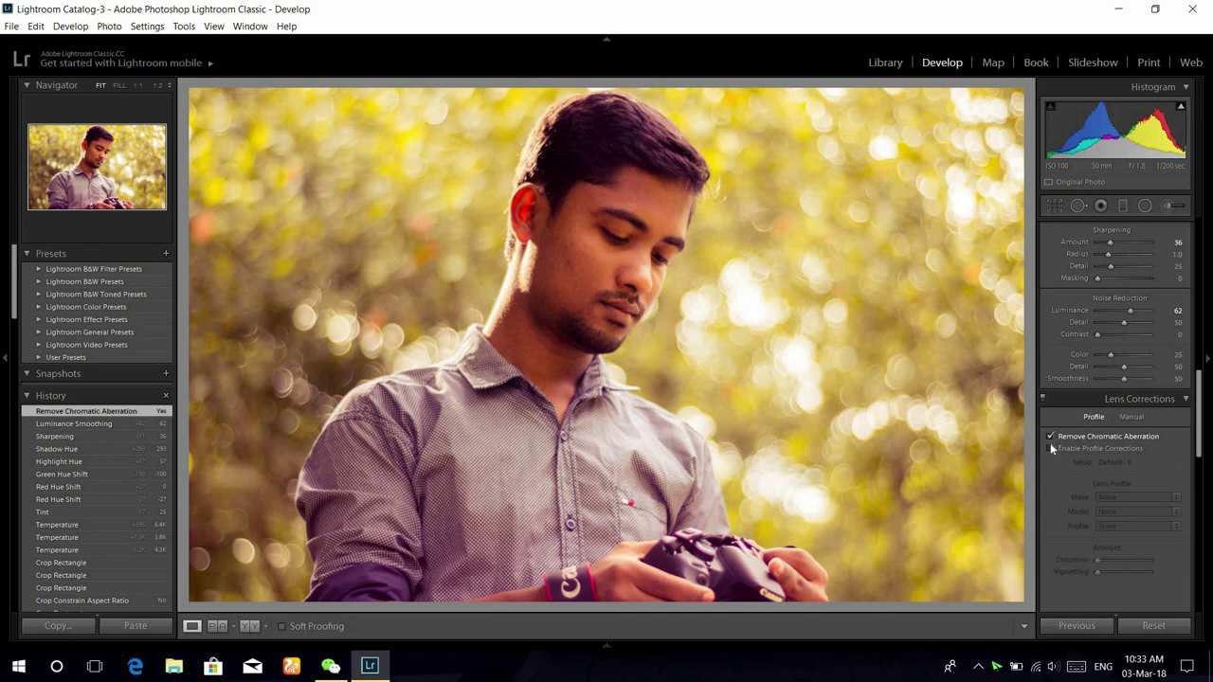
{"action": "left_click", "coordinate": [1051, 448]}
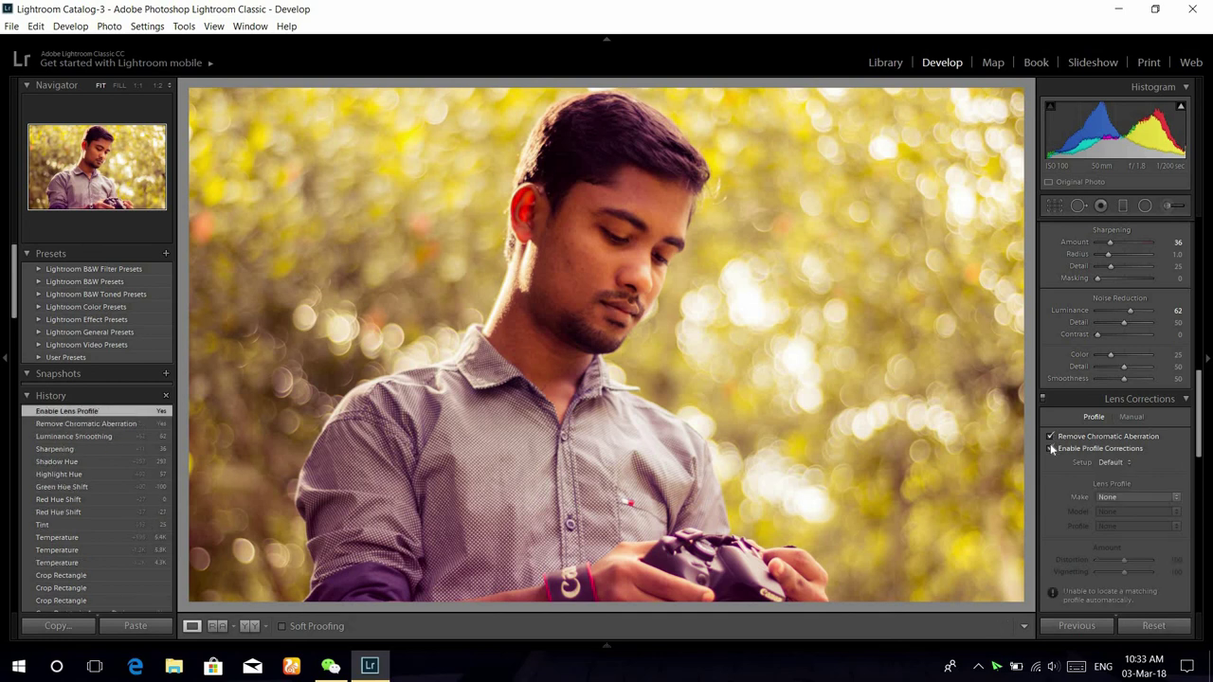
{"action": "left_click", "coordinate": [1121, 496]}
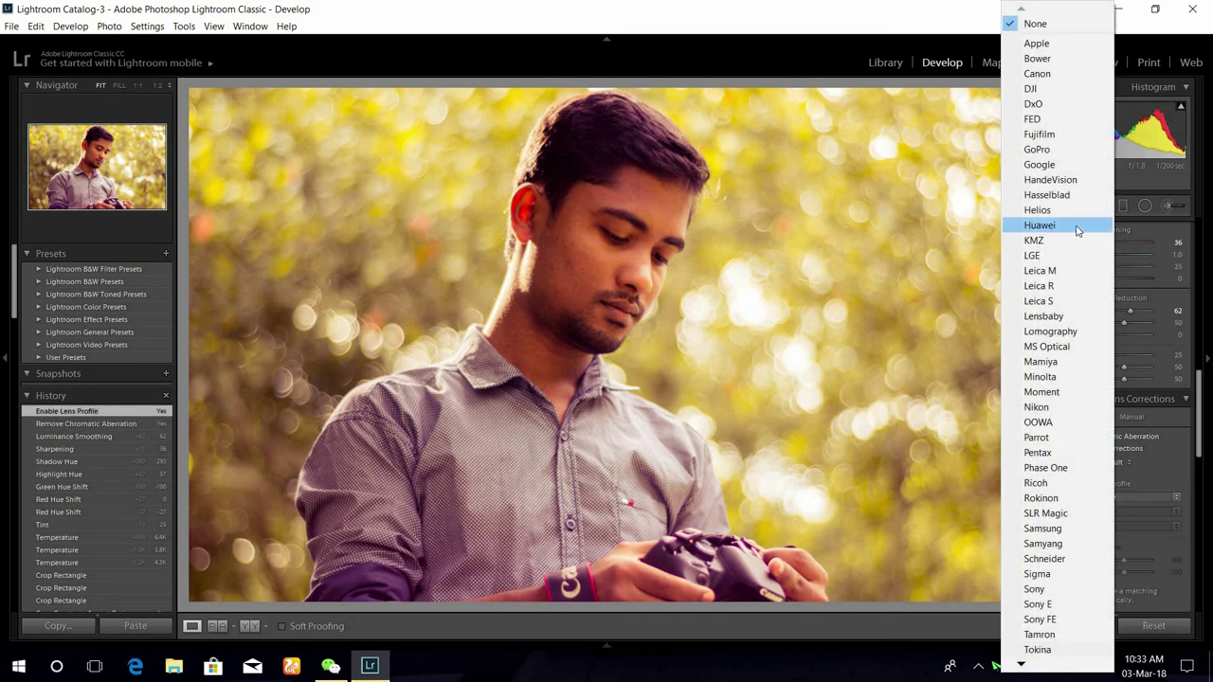
{"action": "left_click", "coordinate": [1036, 74]}
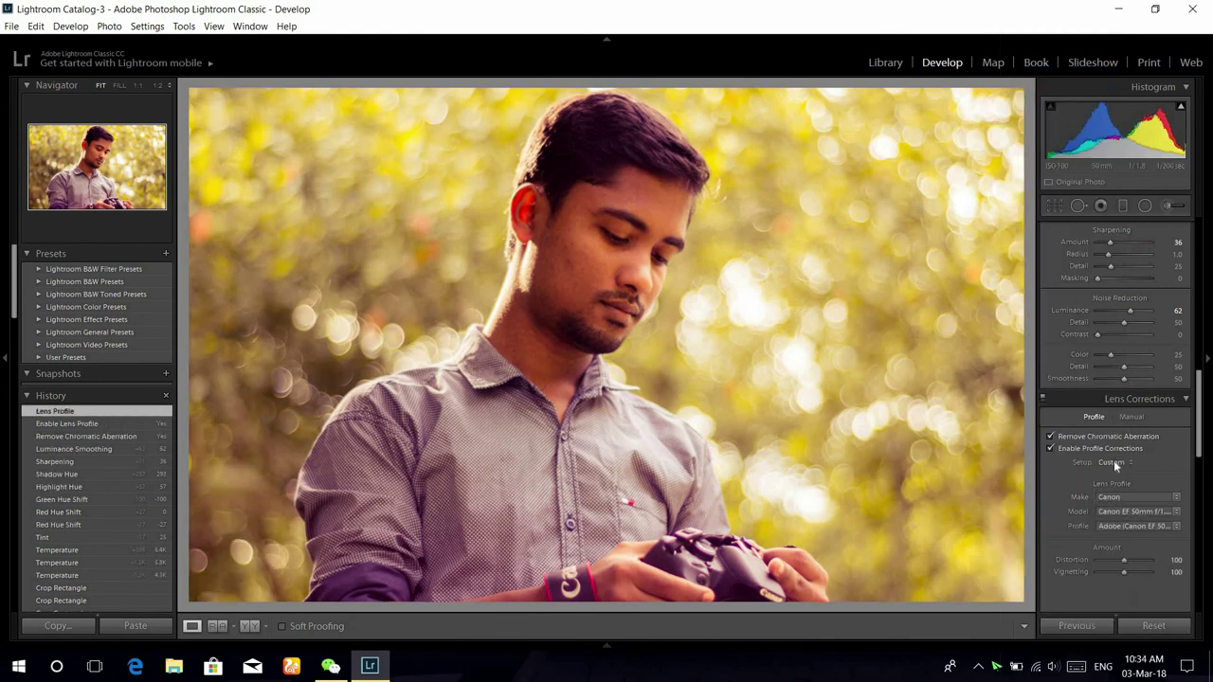
{"action": "left_click", "coordinate": [1116, 512]}
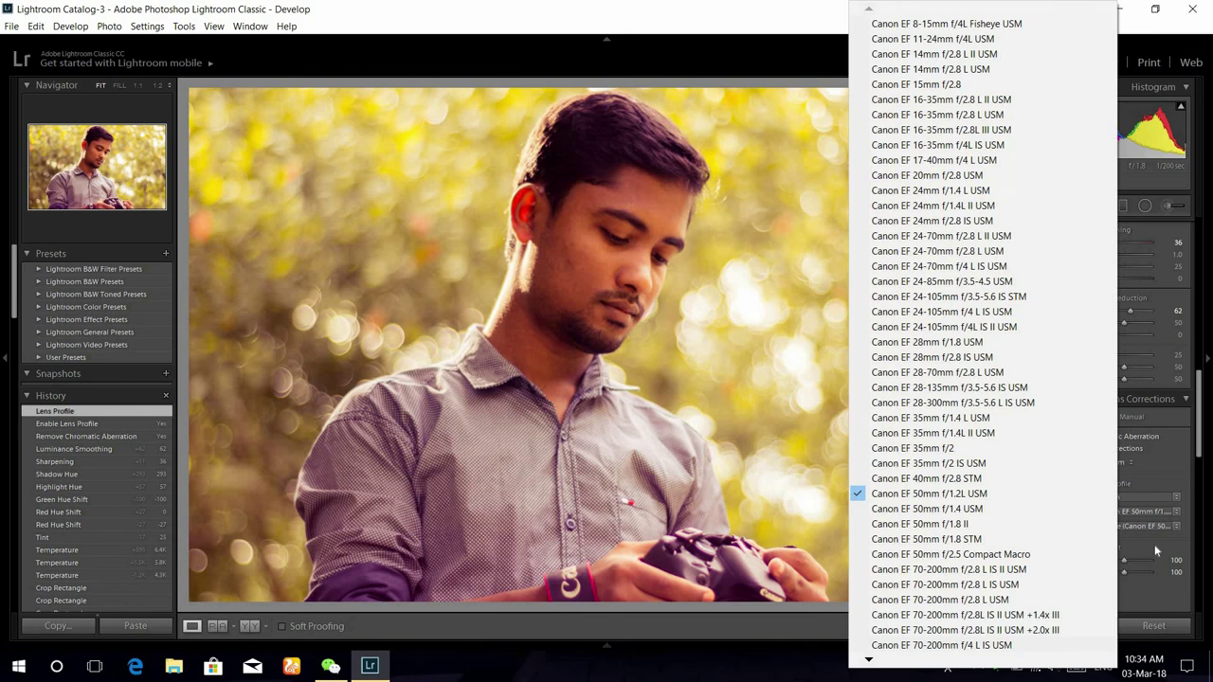
{"action": "left_click", "coordinate": [1154, 544]}
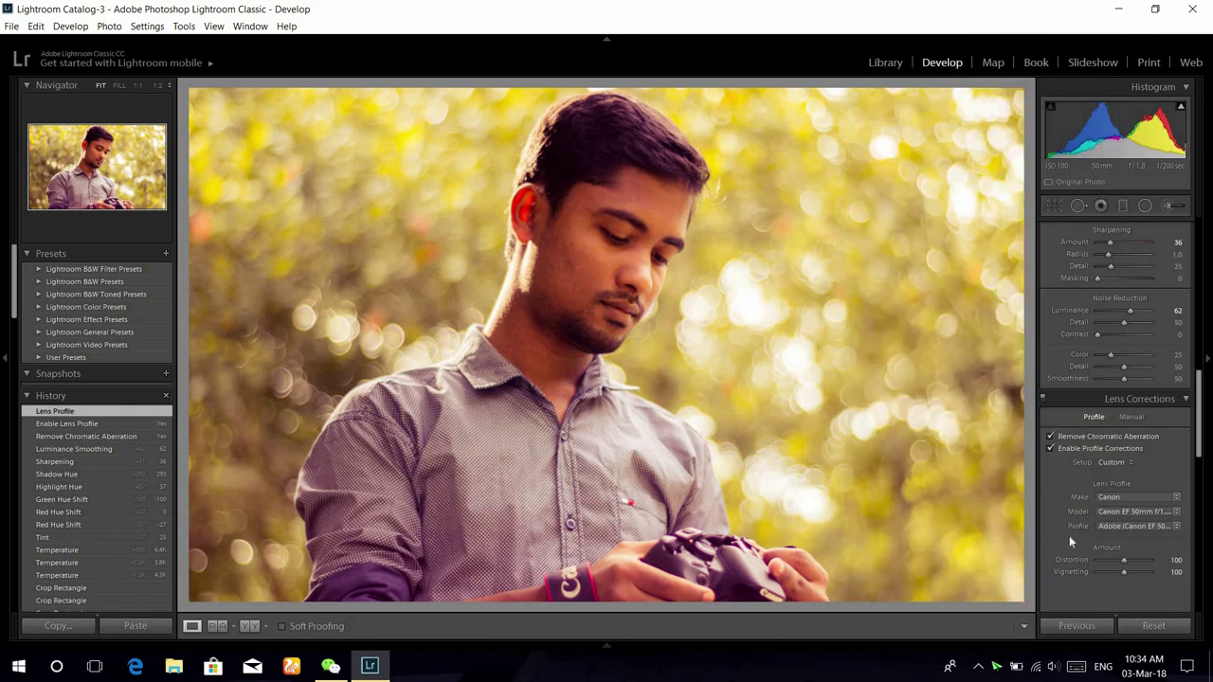
Step: Review the Lens Corrections and Transform panels until the Effects panel is visible
{"action": "scroll", "coordinate": [1070, 541], "scroll_direction": "down", "scroll_amount": 8}
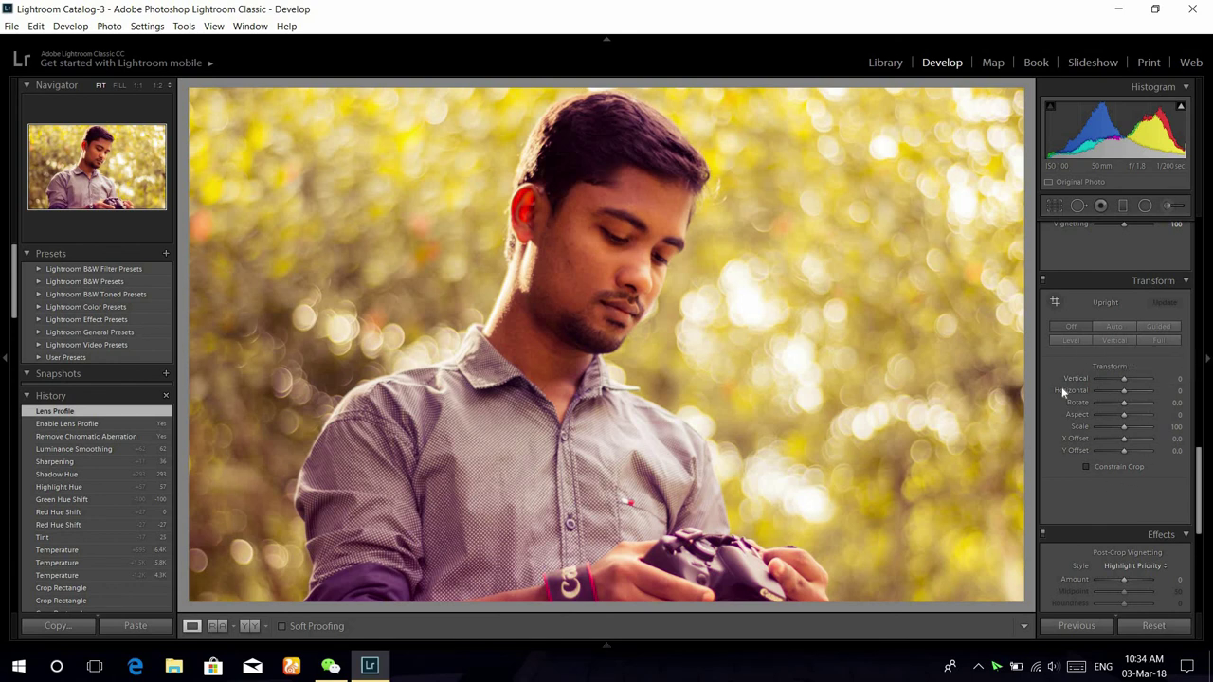
{"action": "scroll", "coordinate": [1061, 387], "scroll_direction": "up", "scroll_amount": 5}
{"action": "scroll", "coordinate": [1061, 386], "scroll_direction": "down", "scroll_amount": 4}
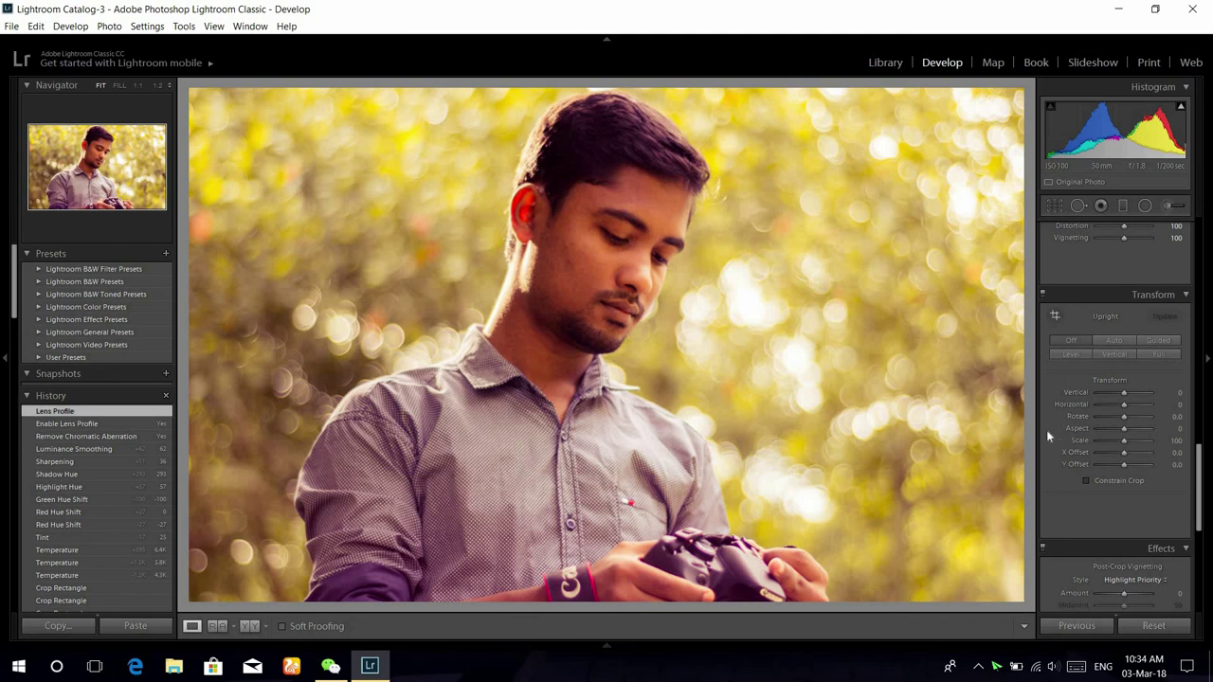
{"action": "scroll", "coordinate": [1074, 499], "scroll_direction": "down", "scroll_amount": 3}
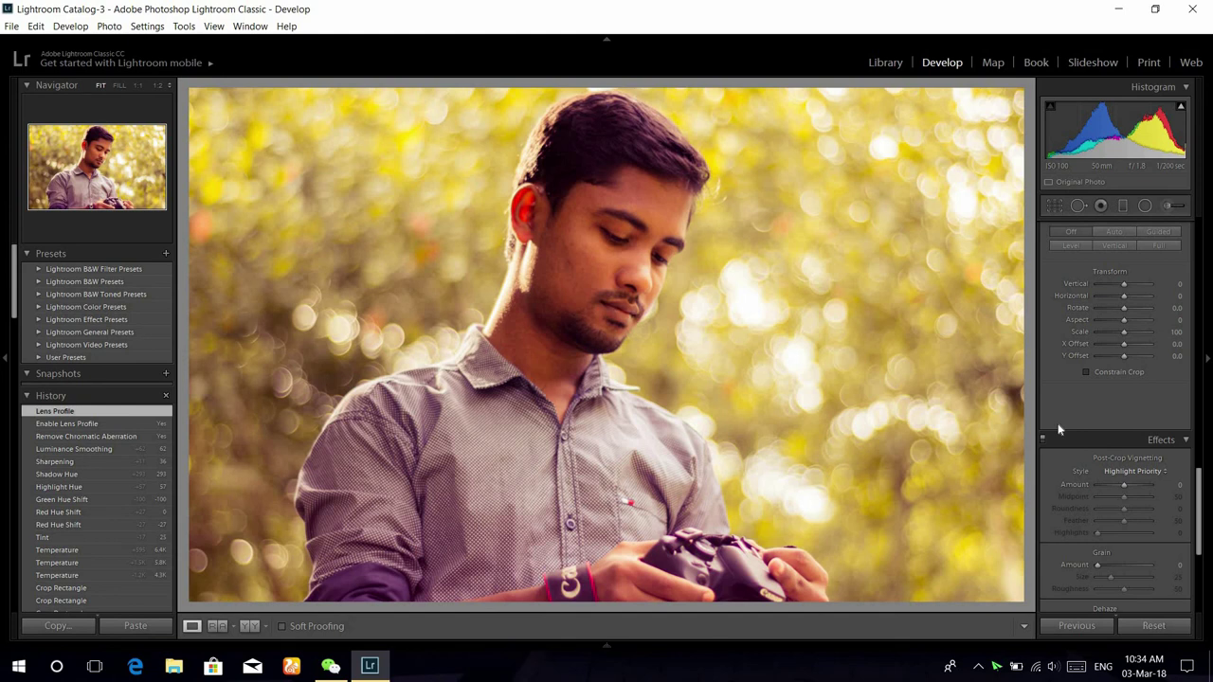
{"action": "scroll", "coordinate": [1058, 429], "scroll_direction": "up", "scroll_amount": 9}
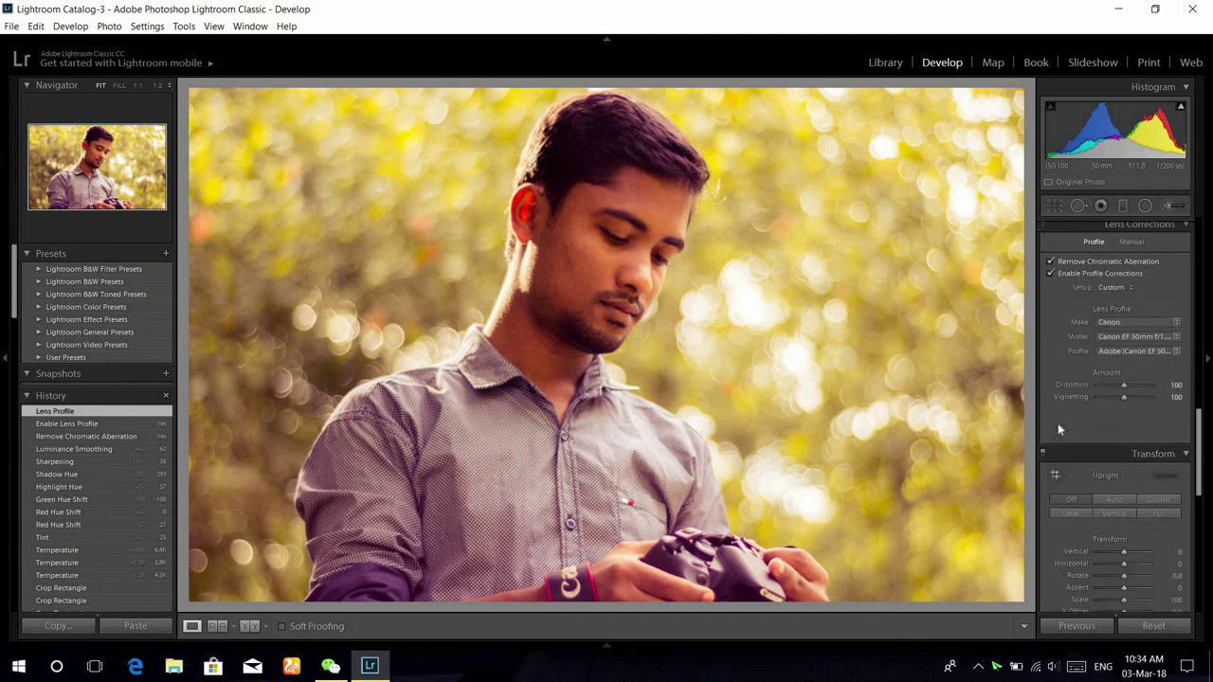
{"action": "scroll", "coordinate": [1058, 429], "scroll_direction": "down", "scroll_amount": 7}
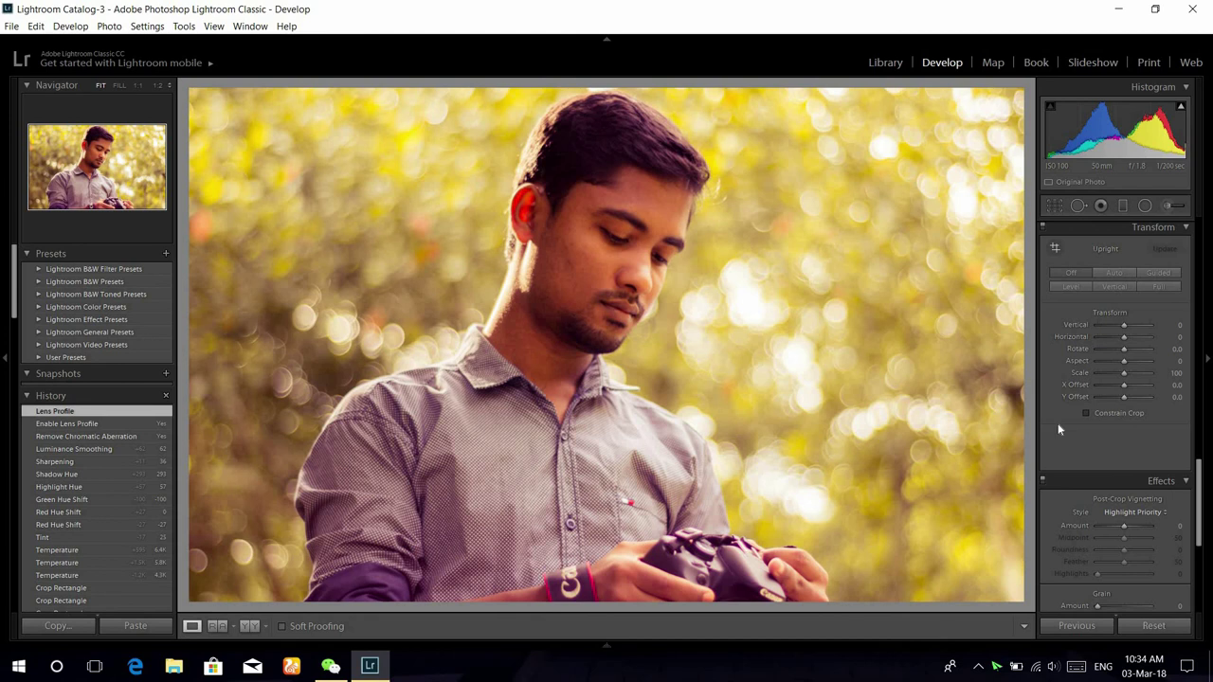
{"action": "scroll", "coordinate": [1059, 429], "scroll_direction": "up", "scroll_amount": 4}
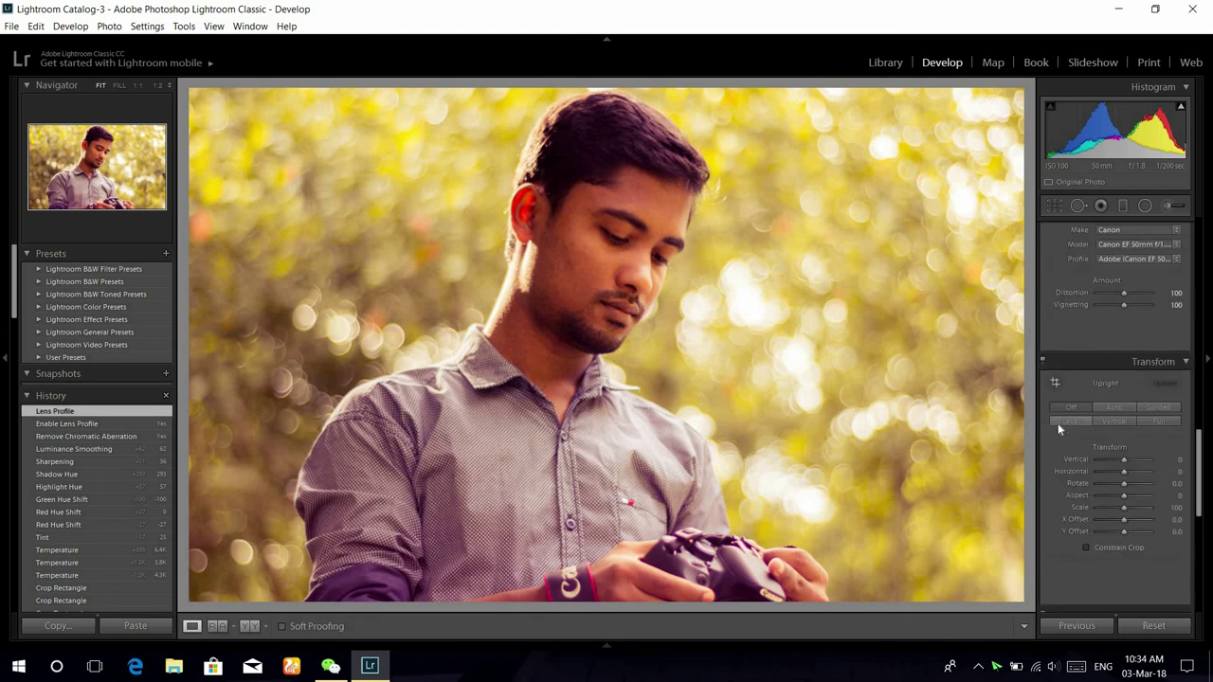
{"action": "scroll", "coordinate": [1067, 459], "scroll_direction": "up", "scroll_amount": 3}
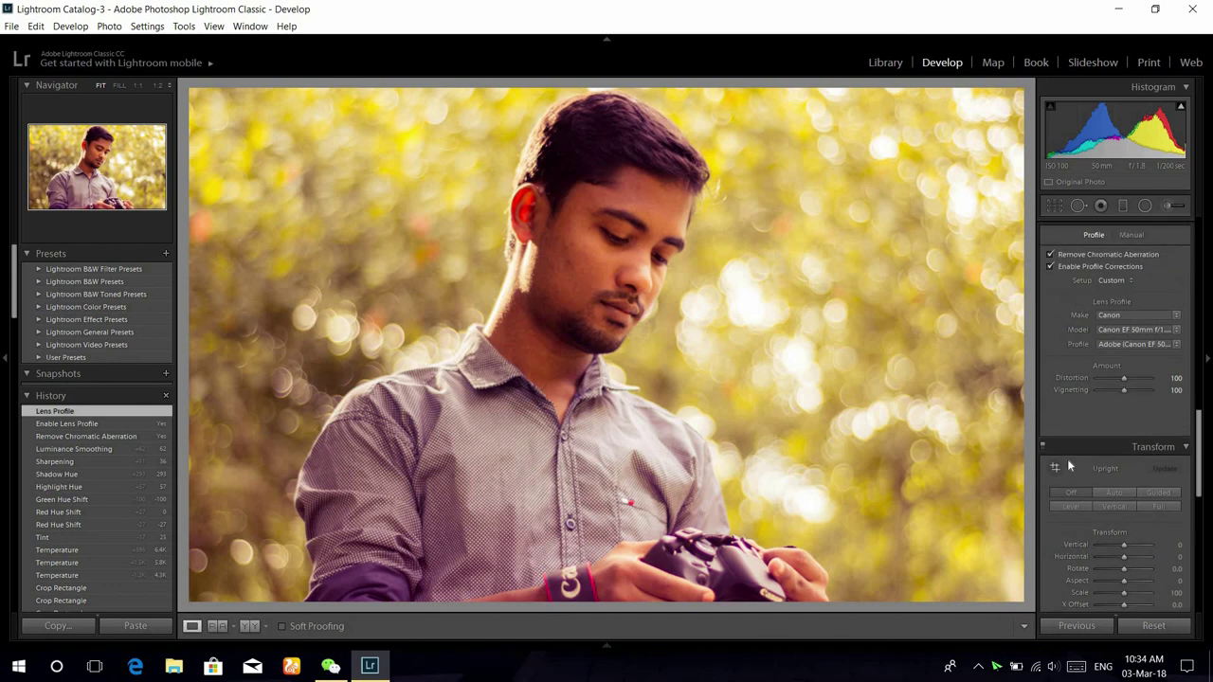
{"action": "scroll", "coordinate": [1067, 459], "scroll_direction": "down", "scroll_amount": 3}
{"action": "scroll", "coordinate": [1067, 464], "scroll_direction": "down", "scroll_amount": 3}
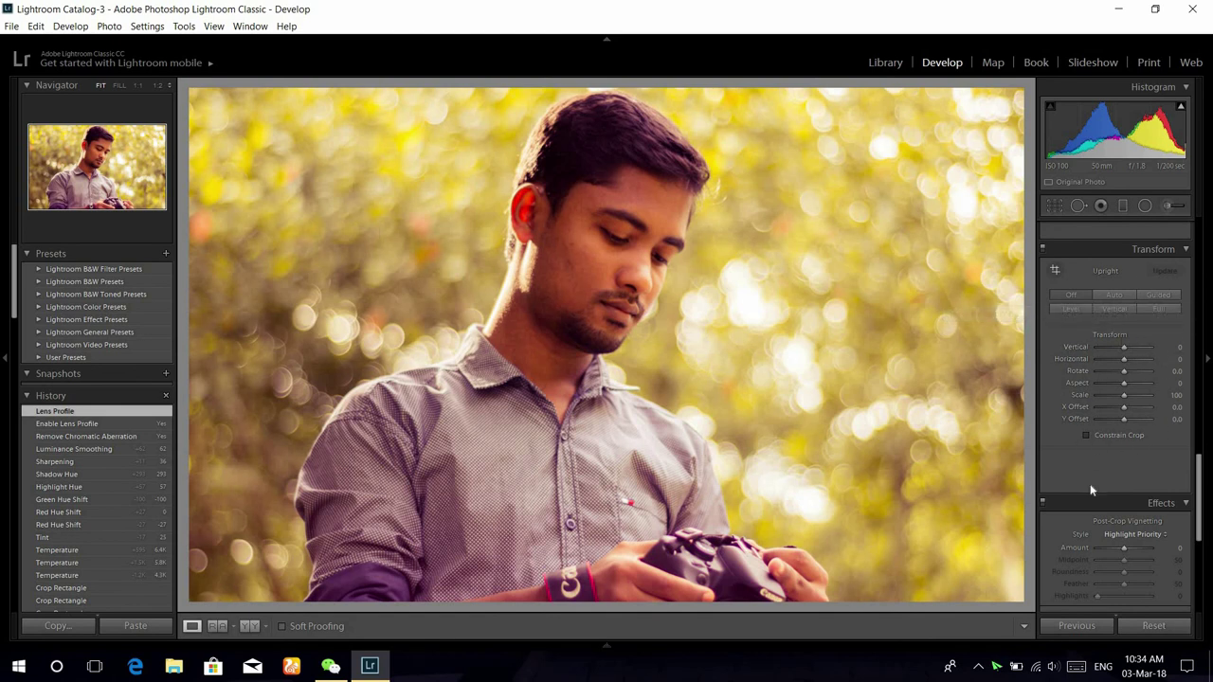
{"action": "scroll", "coordinate": [1090, 490], "scroll_direction": "down", "scroll_amount": 2}
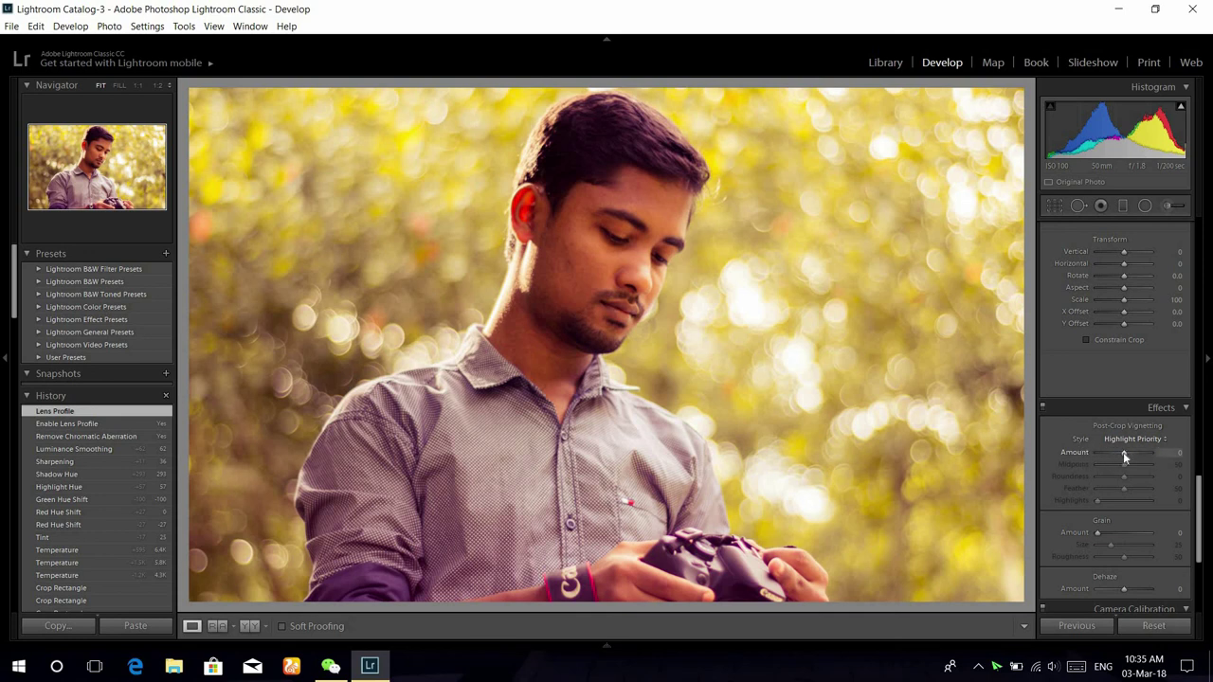
Step: Set Post-Crop Vignetting Amount to -40 and compare against the Lens Profile history state
{"action": "left_click_drag", "start_coordinate": [1123, 452], "coordinate": [1112, 452]}
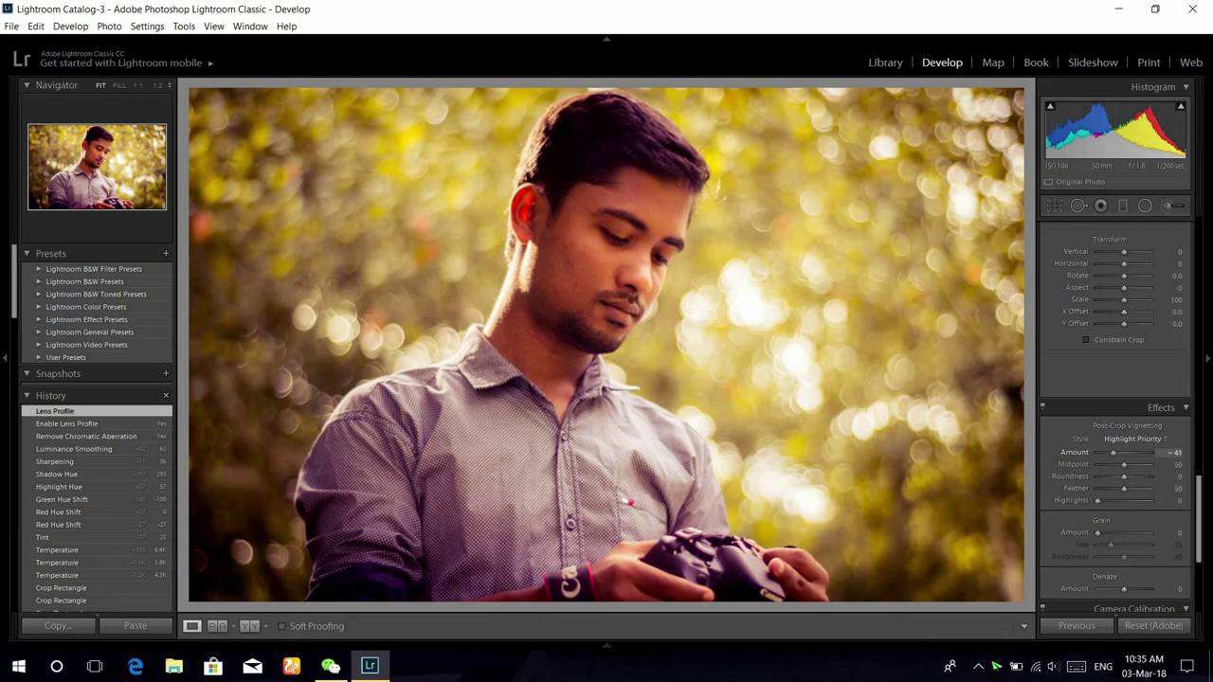
{"action": "left_click_drag", "start_coordinate": [1112, 452], "coordinate": [1113, 452]}
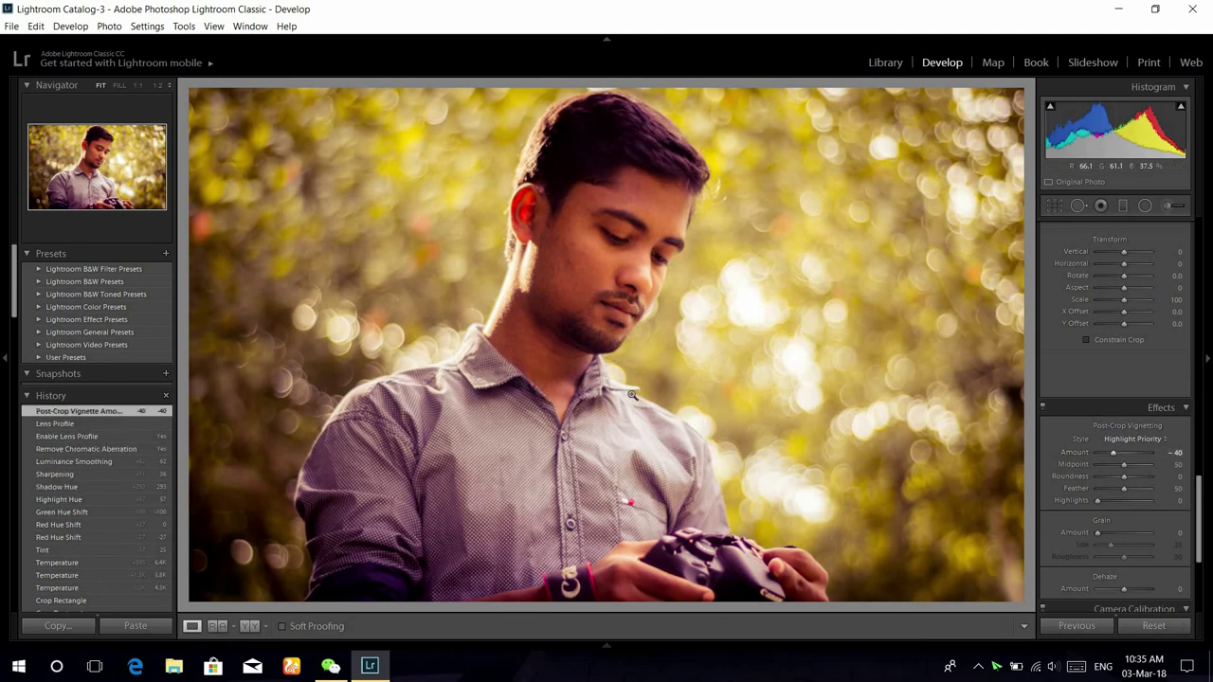
{"action": "left_click", "coordinate": [57, 425]}
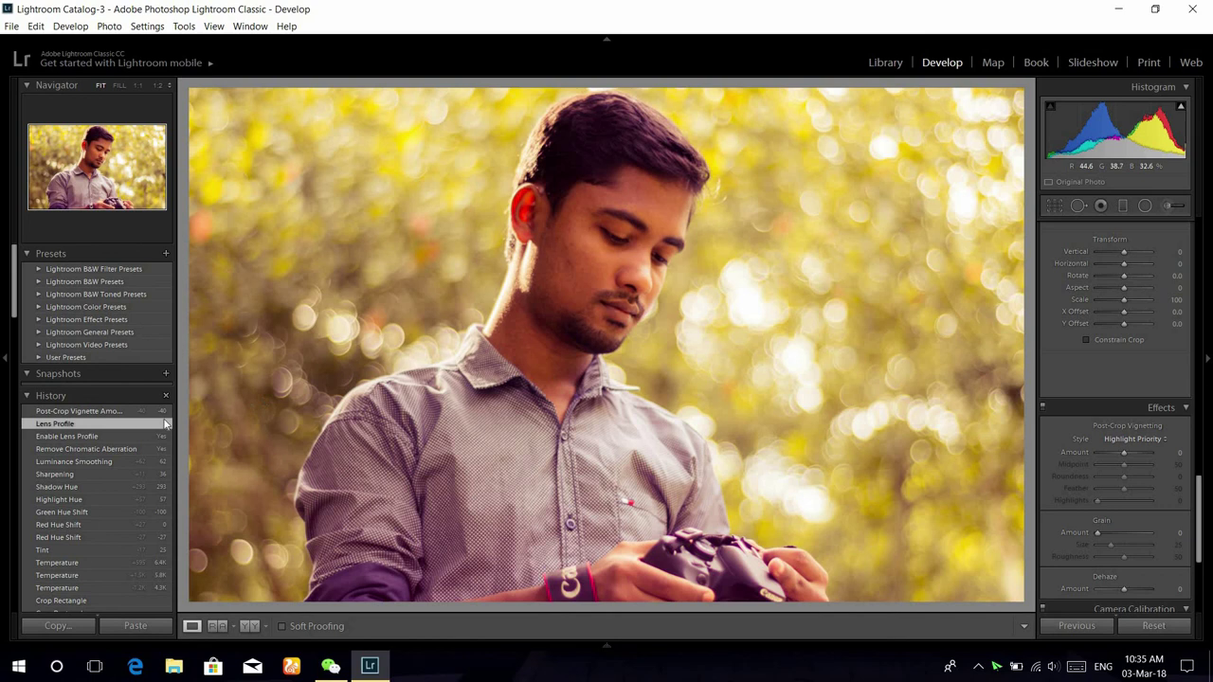
{"action": "left_click", "coordinate": [70, 413]}
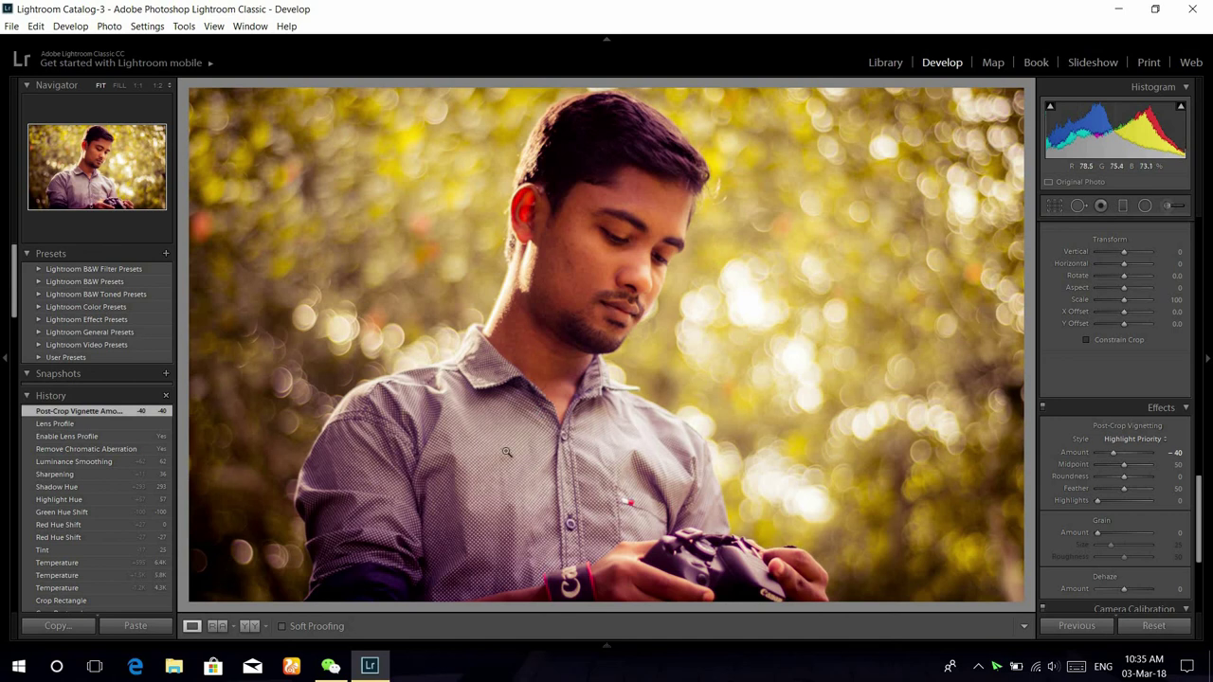
{"action": "scroll", "coordinate": [1058, 559], "scroll_direction": "down", "scroll_amount": 5}
{"action": "scroll", "coordinate": [1057, 556], "scroll_direction": "down", "scroll_amount": 1}
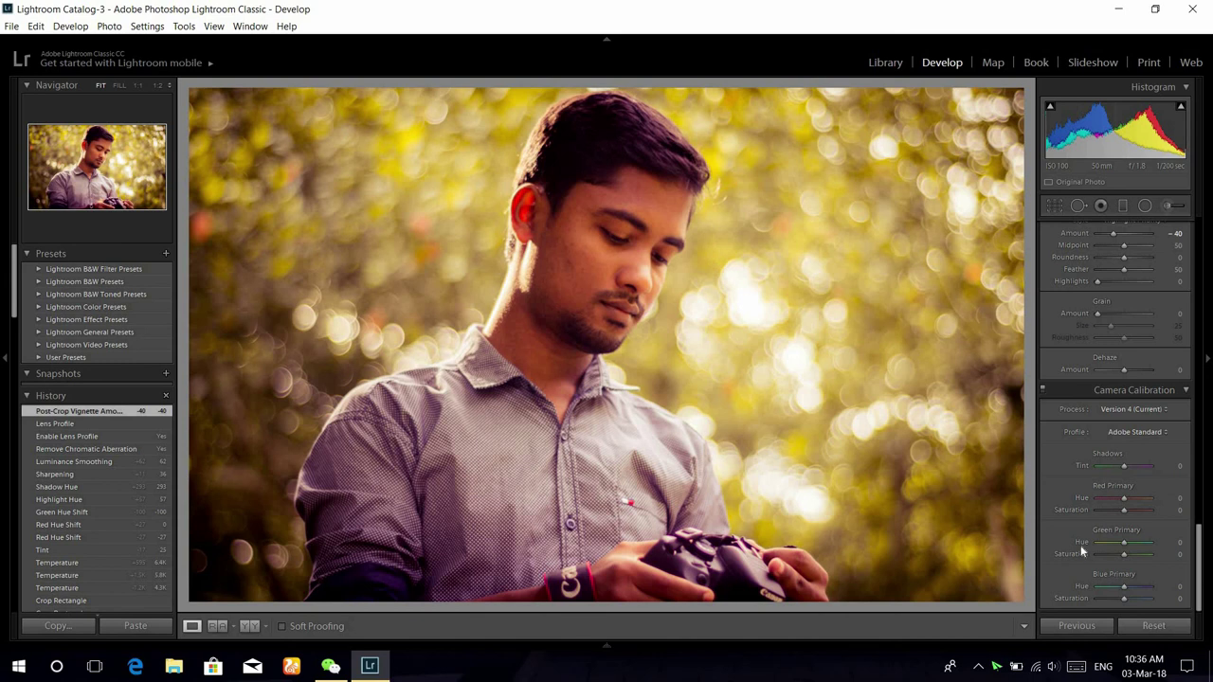
Step: Display the left-right (YY) Before/After comparison of the original and edited portrait
{"action": "scroll", "coordinate": [1080, 545], "scroll_direction": "up", "scroll_amount": 10}
{"action": "scroll", "coordinate": [1080, 545], "scroll_direction": "up", "scroll_amount": 8}
{"action": "scroll", "coordinate": [1080, 545], "scroll_direction": "up", "scroll_amount": 3}
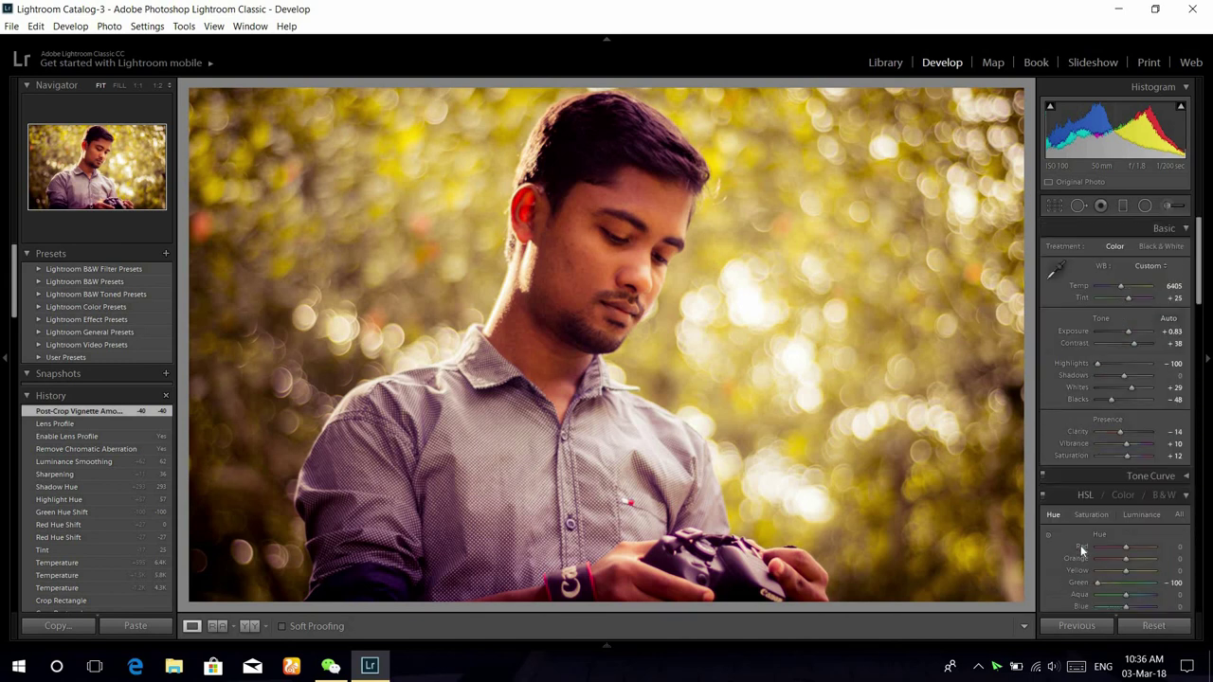
{"action": "scroll", "coordinate": [1065, 522], "scroll_direction": "down", "scroll_amount": 20}
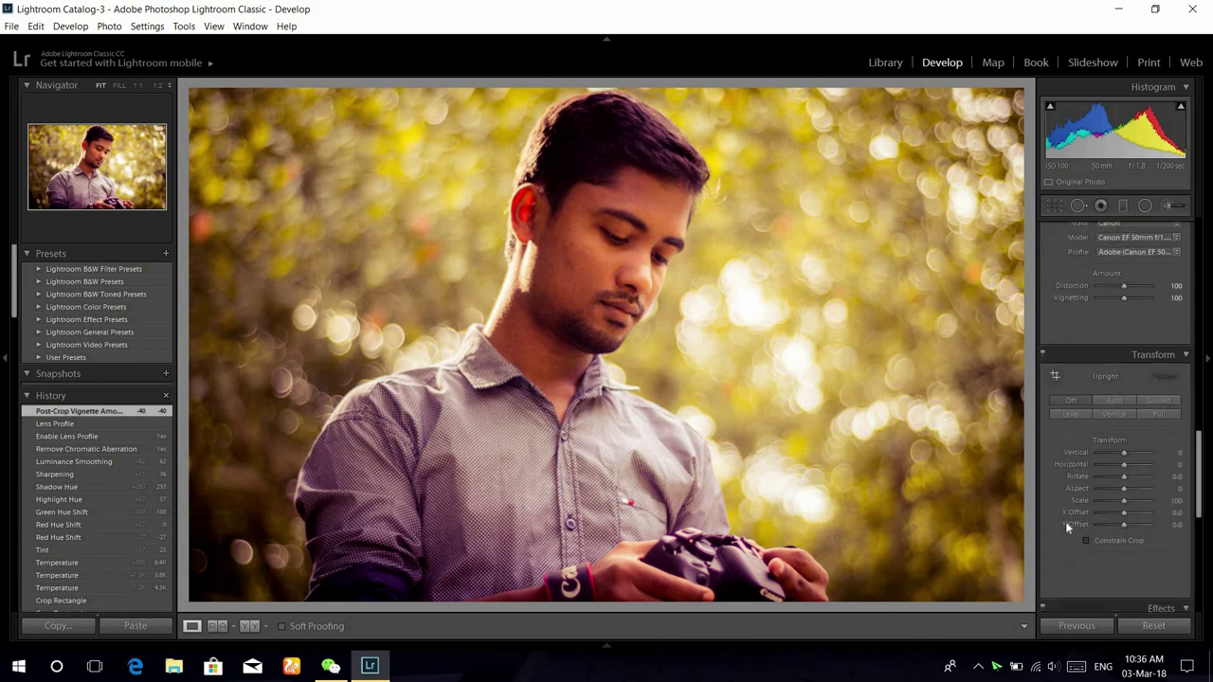
{"action": "scroll", "coordinate": [1065, 521], "scroll_direction": "up", "scroll_amount": 2}
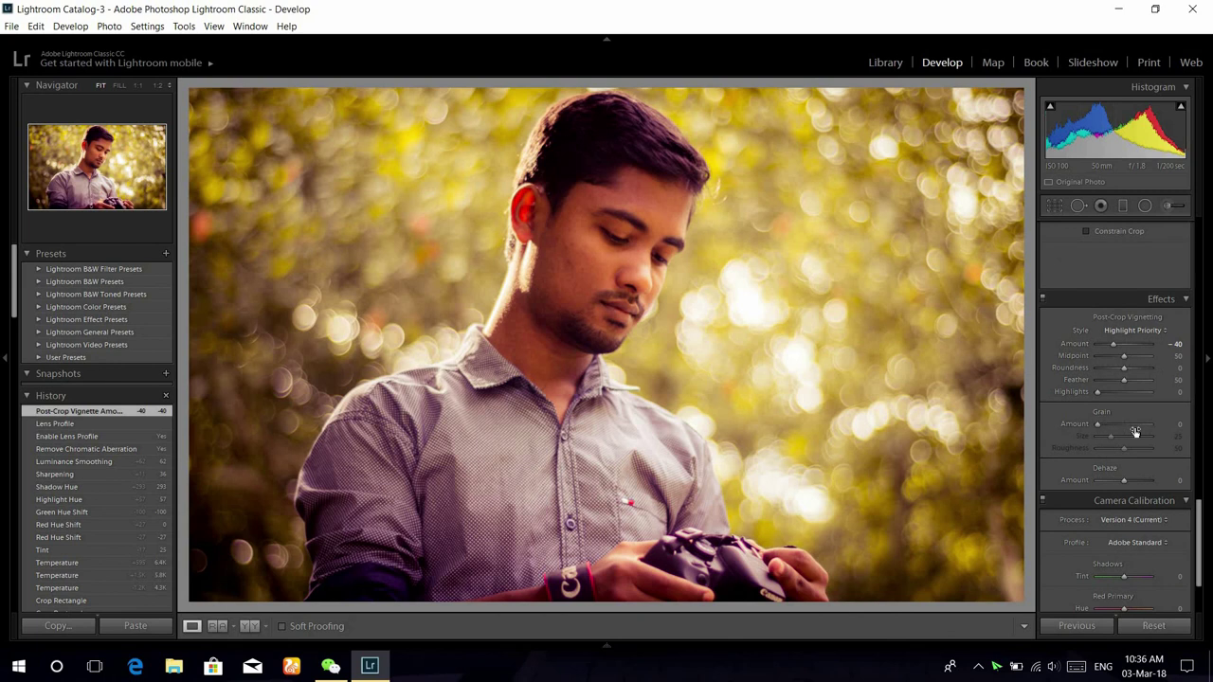
{"action": "left_click", "coordinate": [249, 625]}
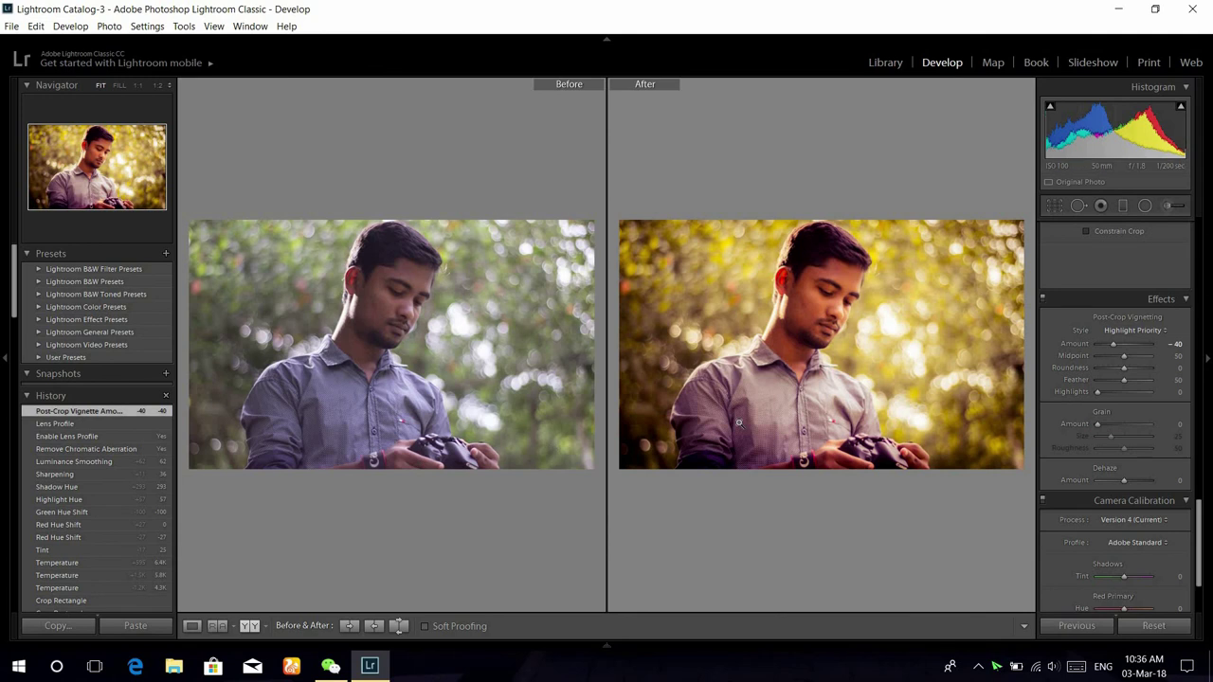
{"action": "left_click", "coordinate": [249, 625]}
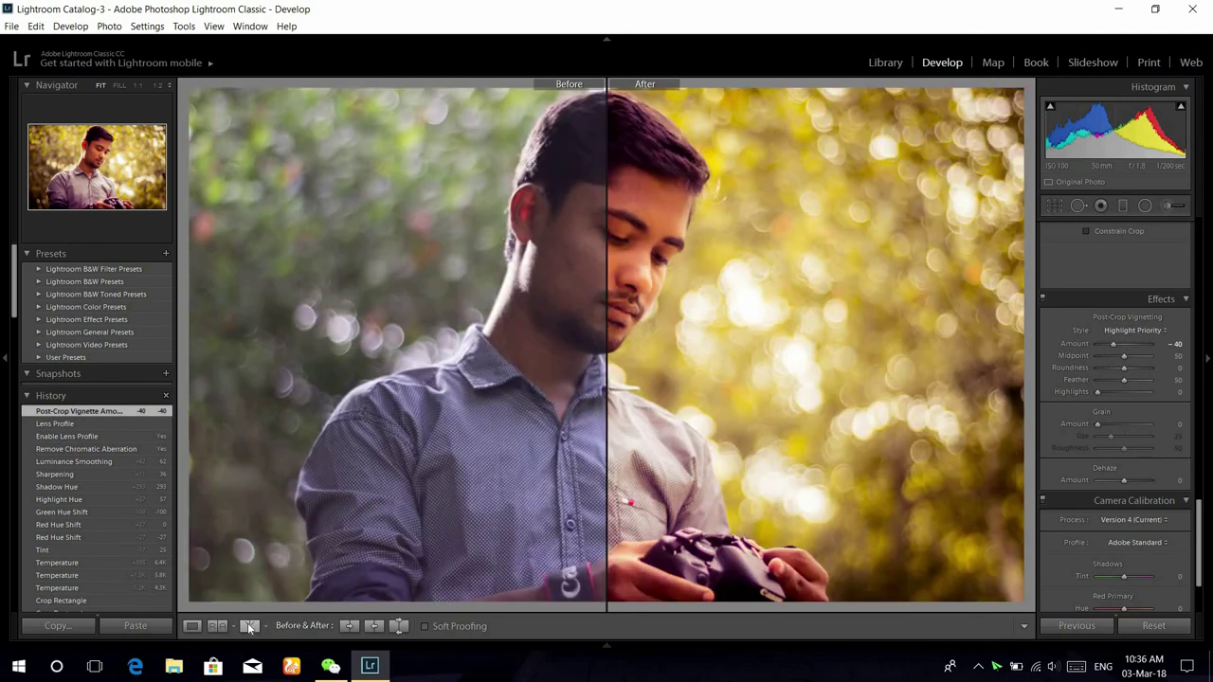
{"action": "left_click", "coordinate": [249, 625]}
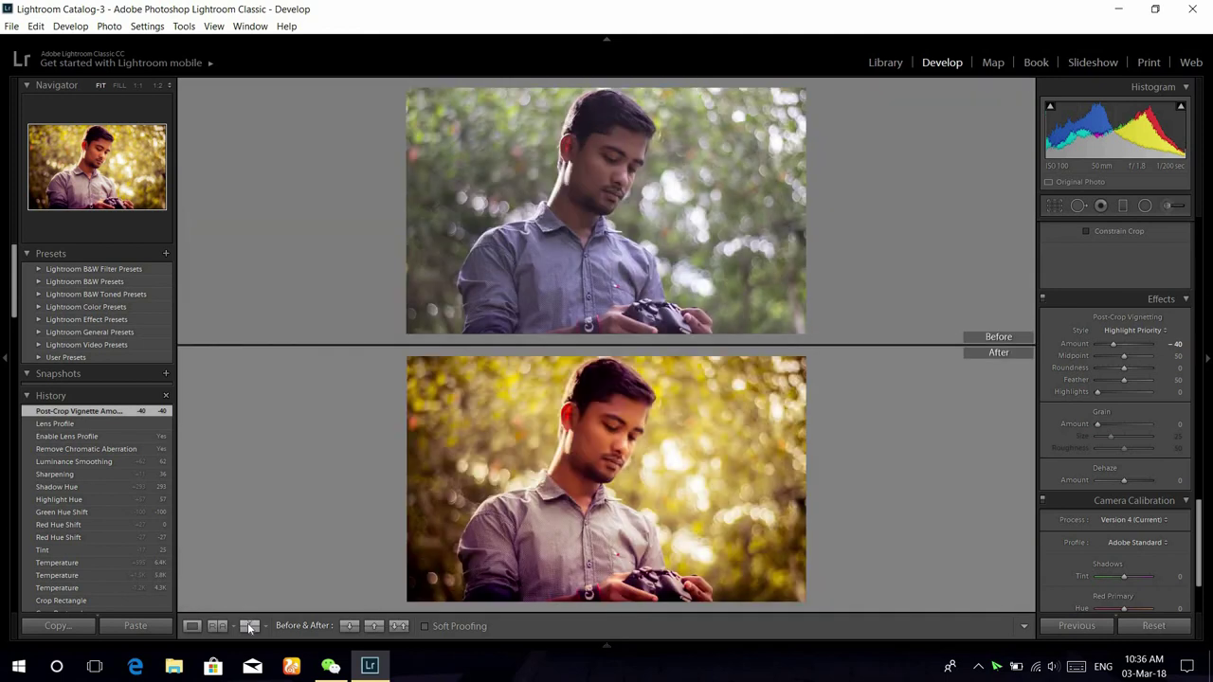
{"action": "left_click", "coordinate": [249, 625]}
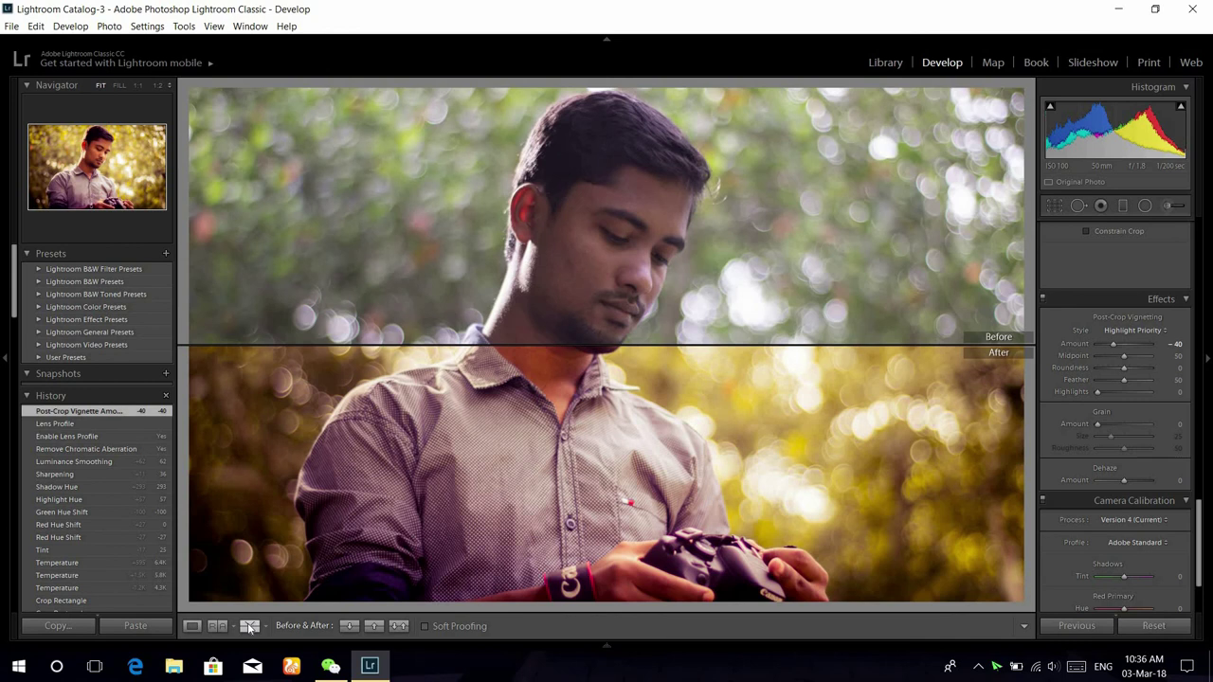
{"action": "left_click", "coordinate": [249, 625]}
{"action": "left_click", "coordinate": [839, 329]}
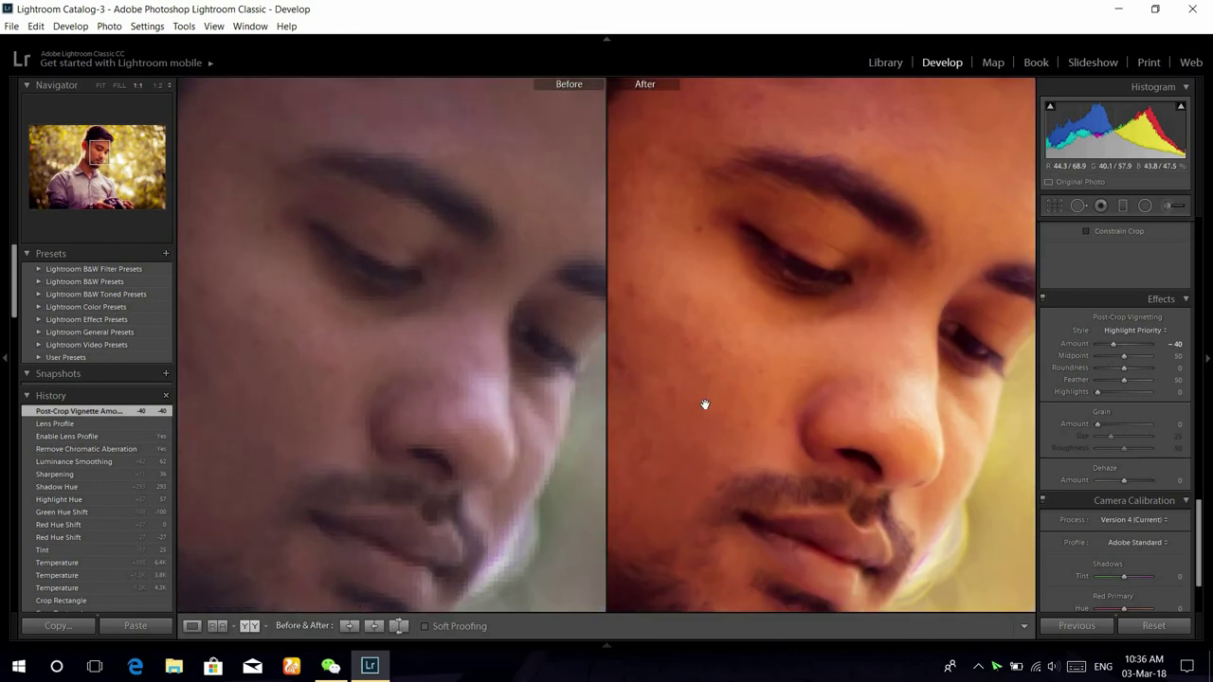
{"action": "left_click_drag", "start_coordinate": [790, 350], "coordinate": [839, 299]}
{"action": "left_click_drag", "start_coordinate": [785, 328], "coordinate": [807, 238]}
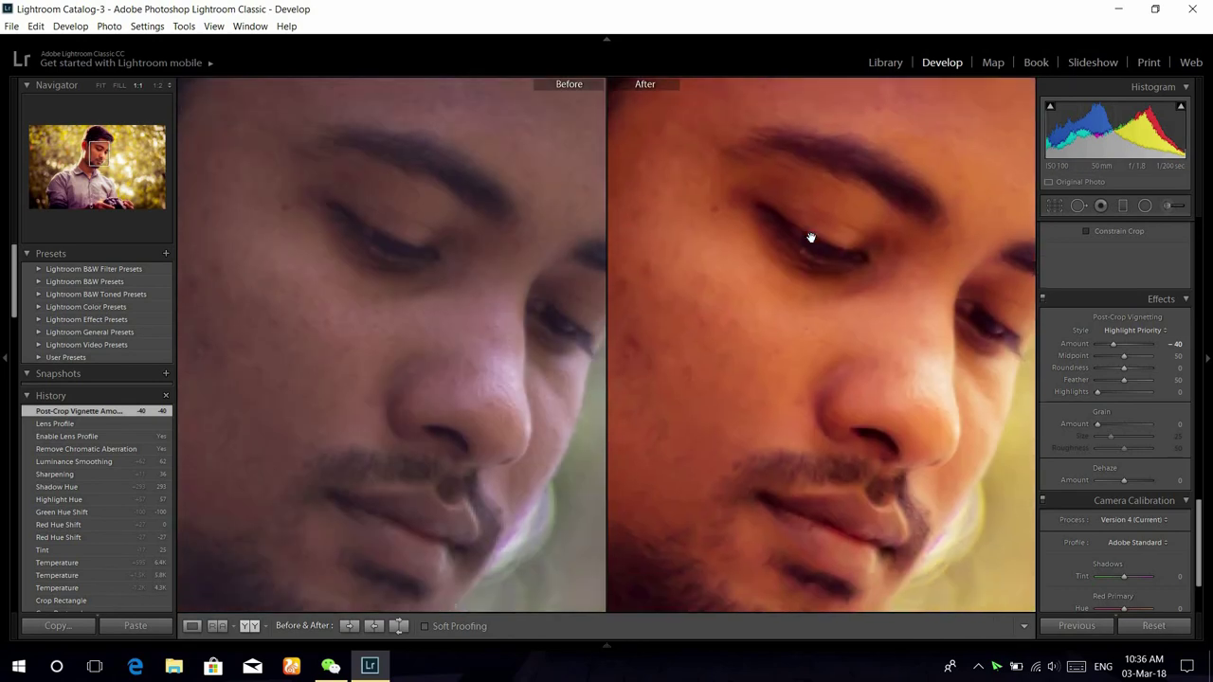
{"action": "left_click_drag", "start_coordinate": [809, 312], "coordinate": [917, 242]}
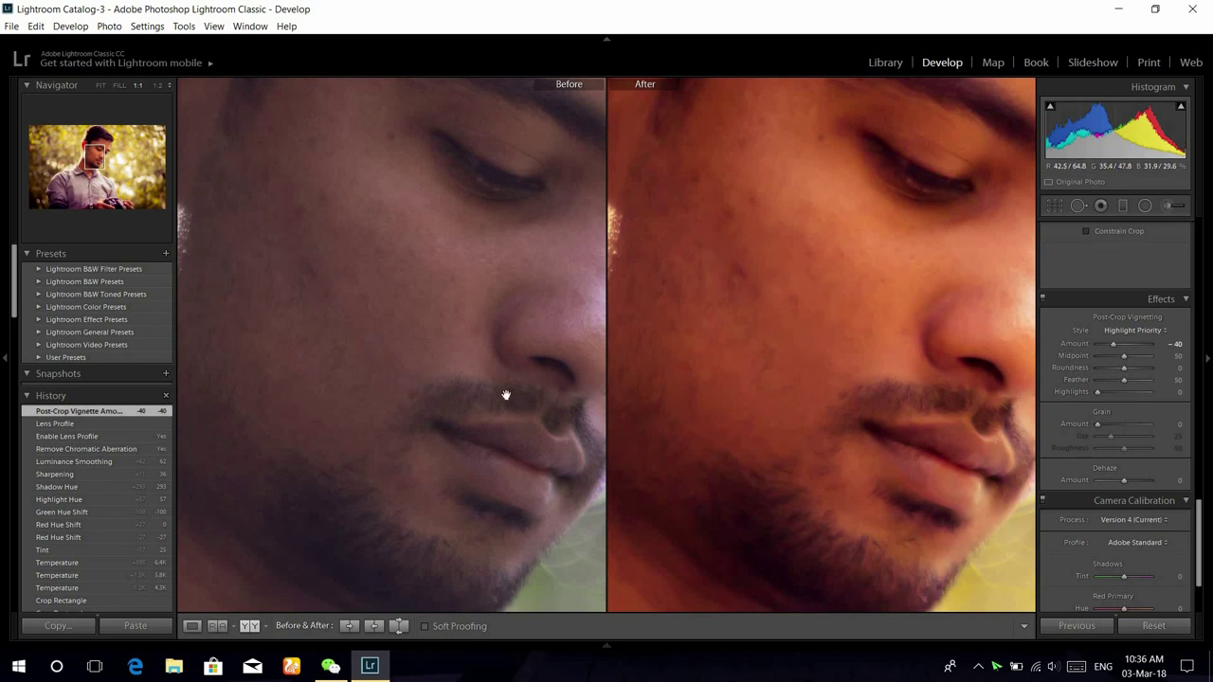
{"action": "left_click", "coordinate": [708, 341]}
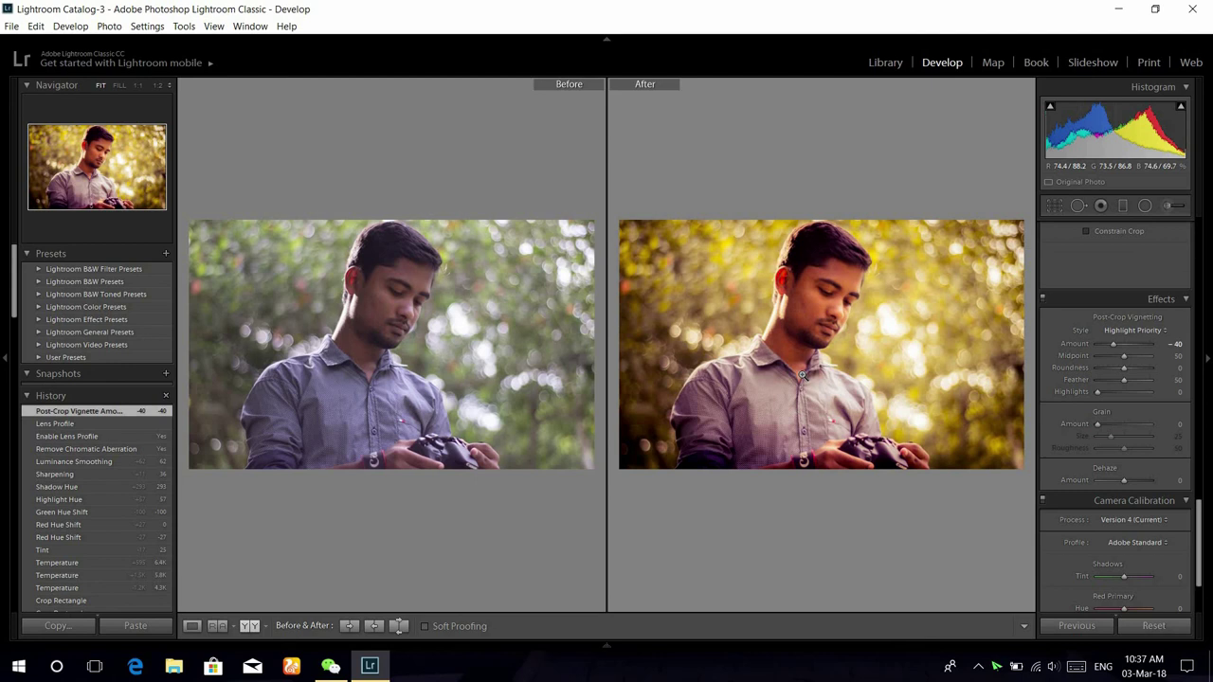
{"action": "left_click", "coordinate": [810, 314]}
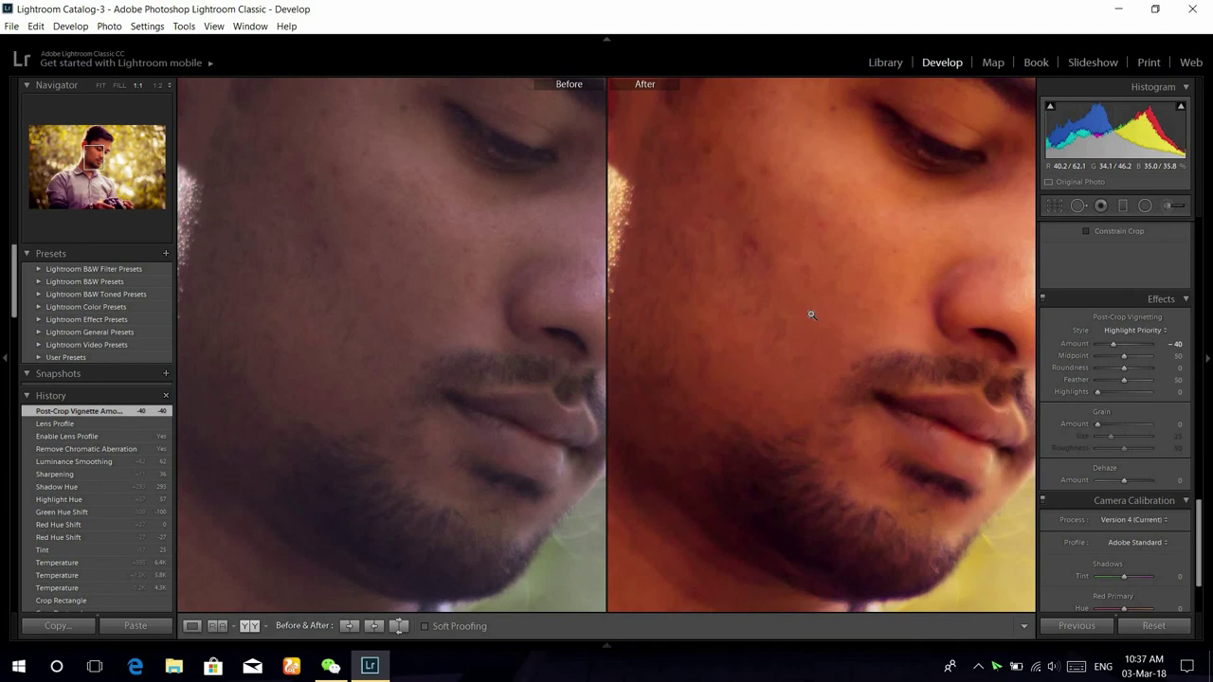
{"action": "left_click", "coordinate": [810, 314]}
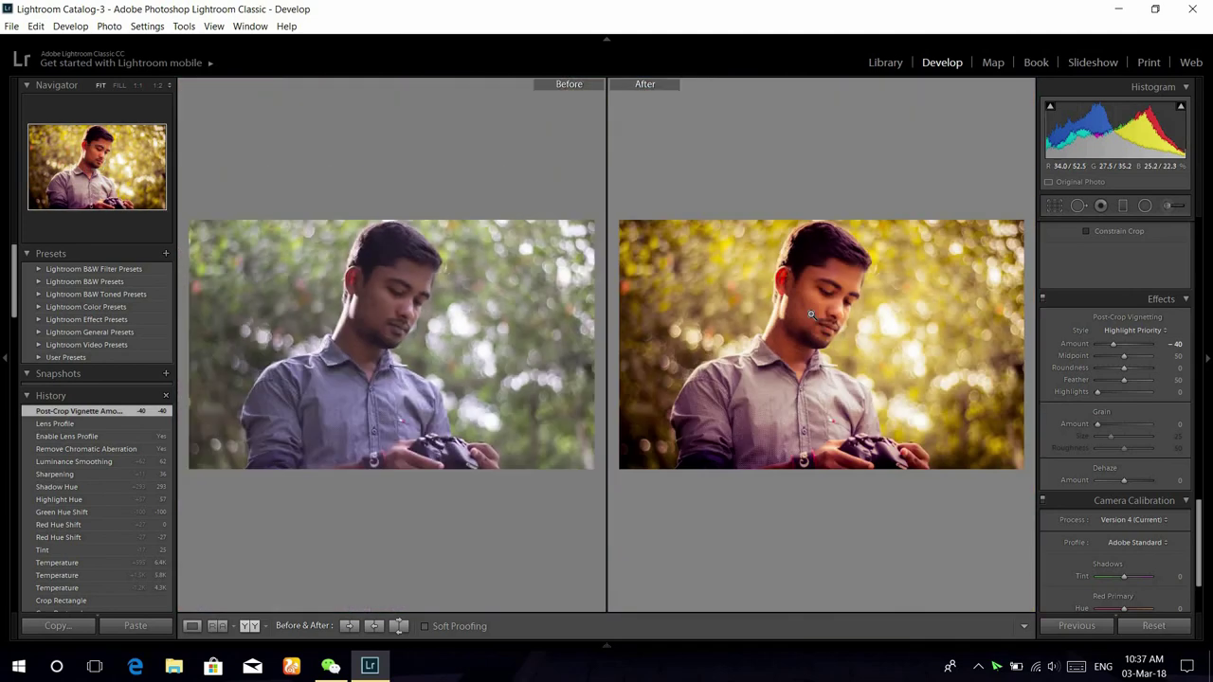